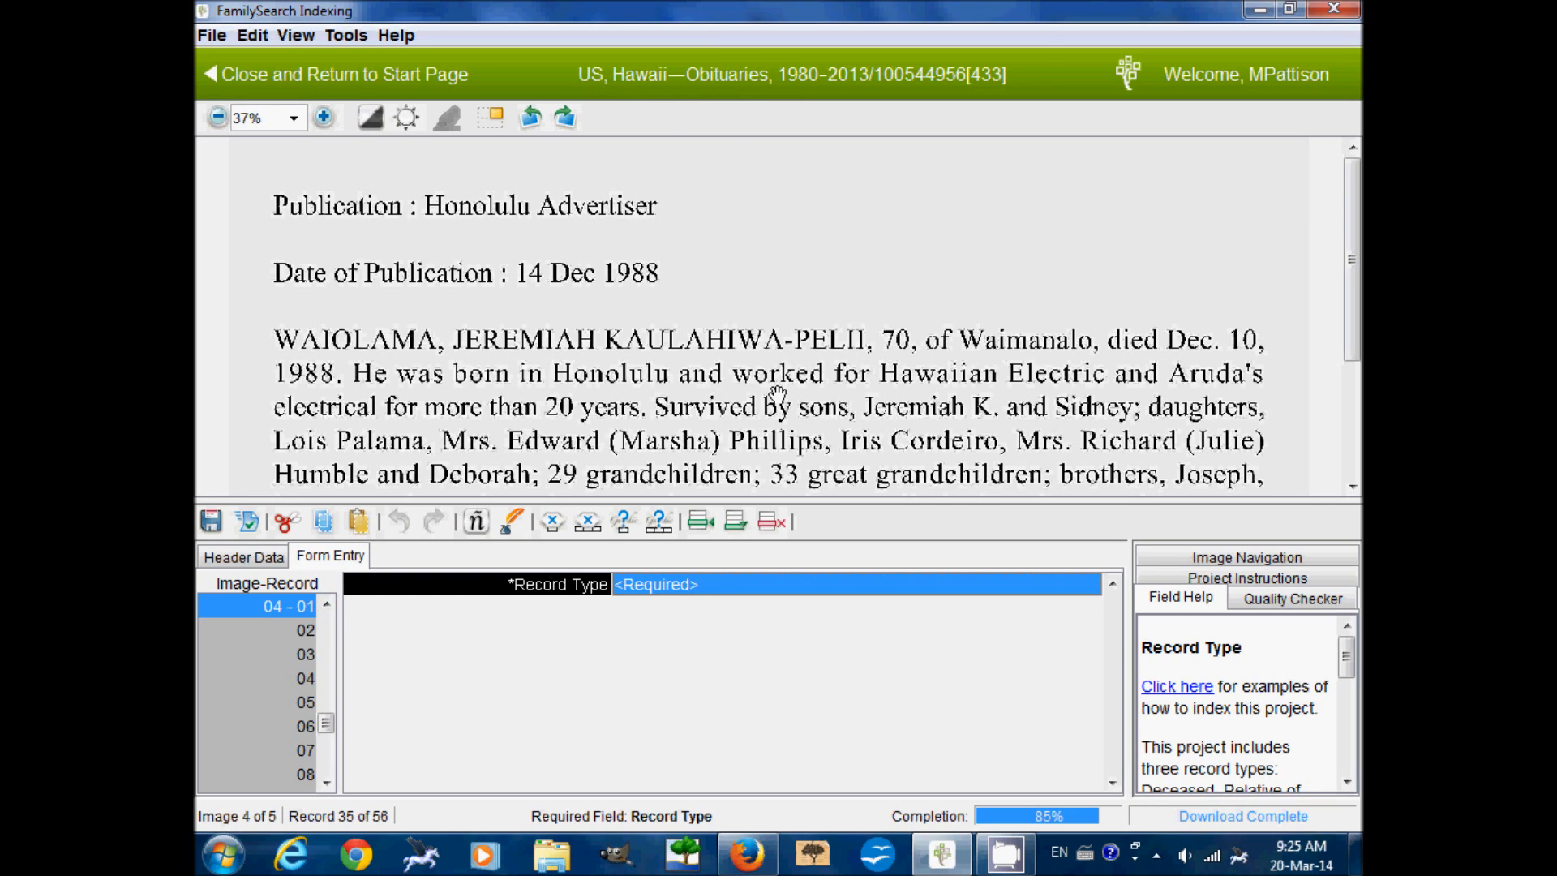
click(1067, 590)
click(1088, 585)
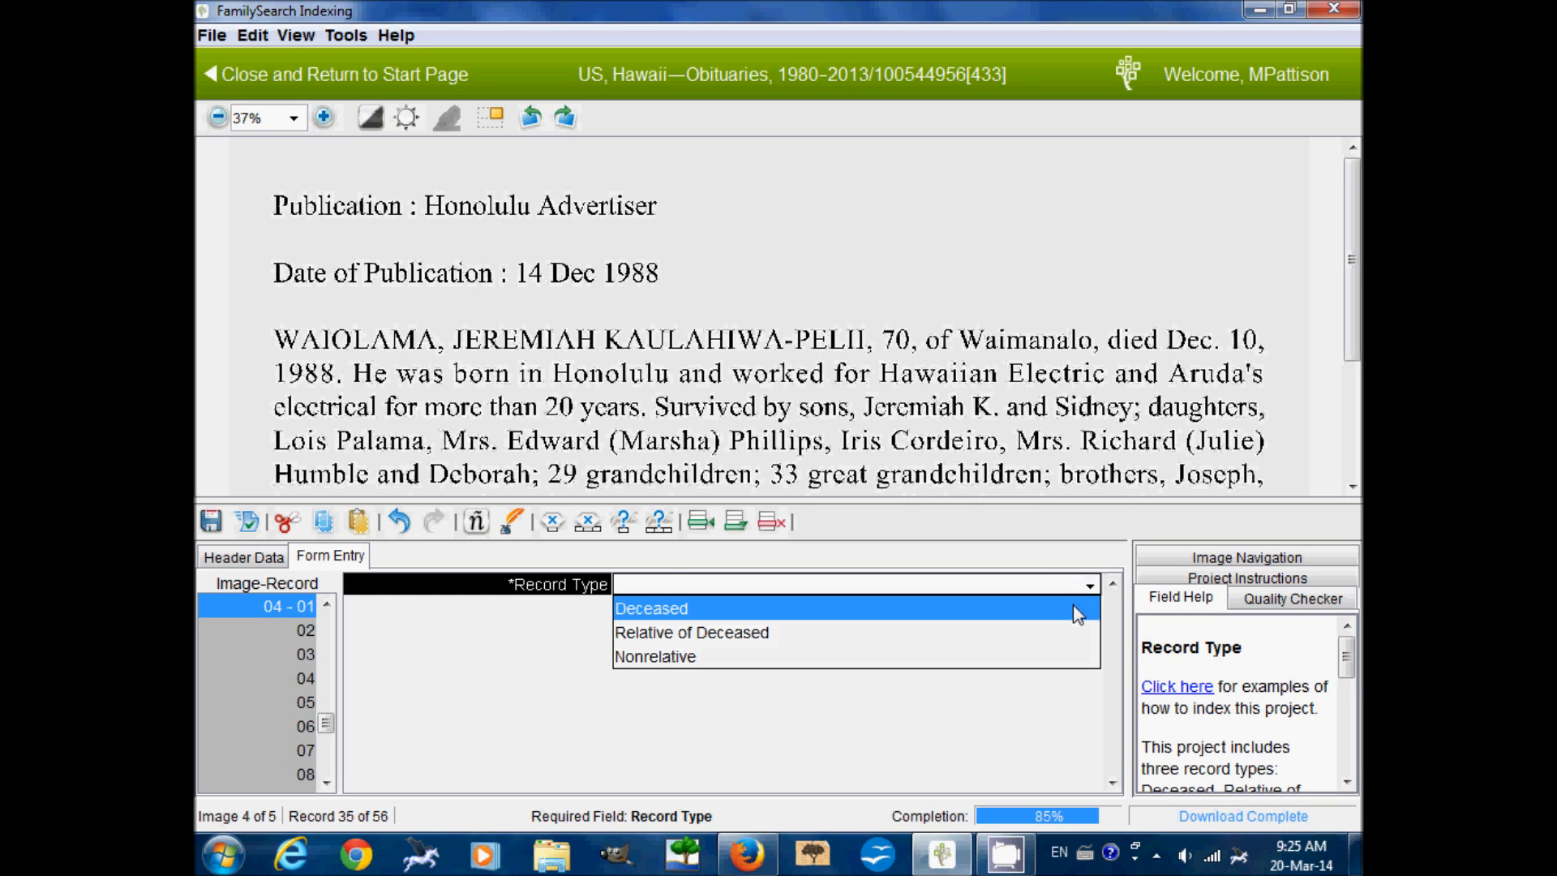
click(1074, 608)
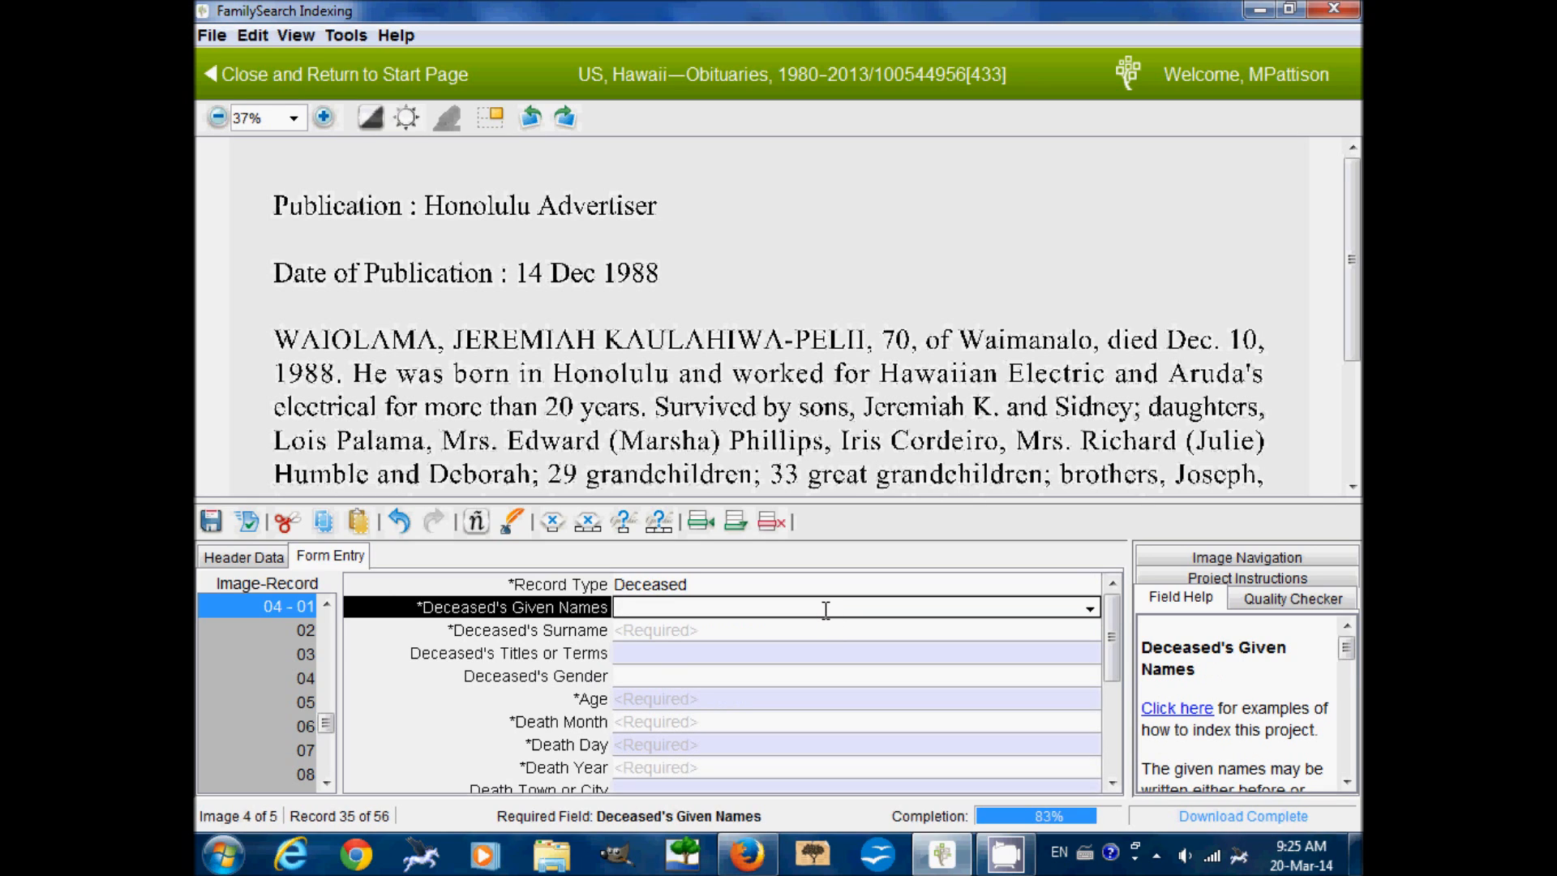
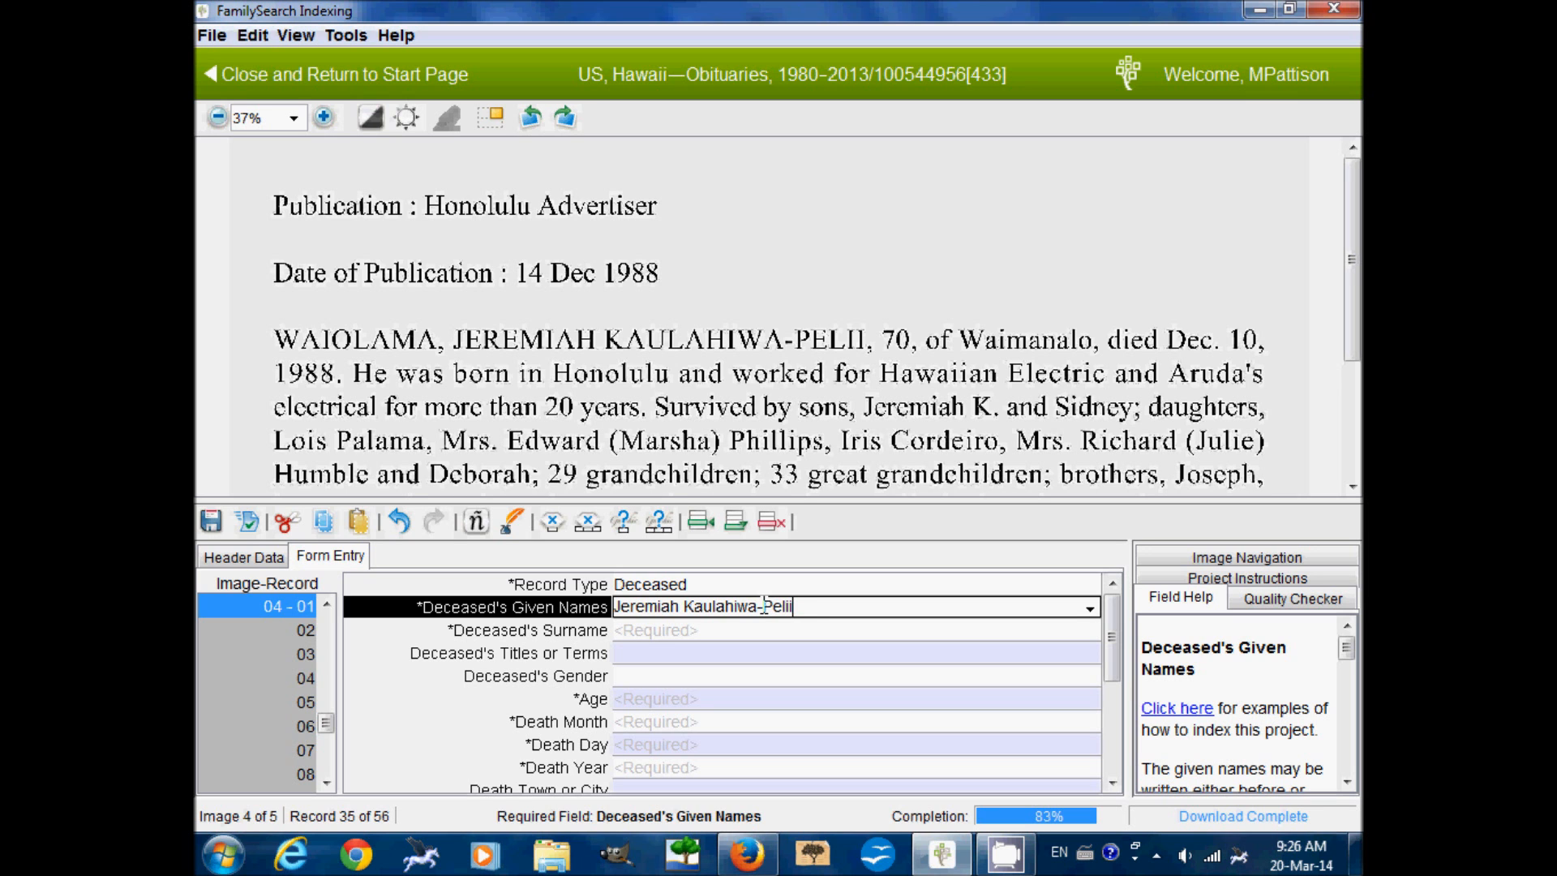
Enlarge the obituary image and scroll down through it
click(323, 116)
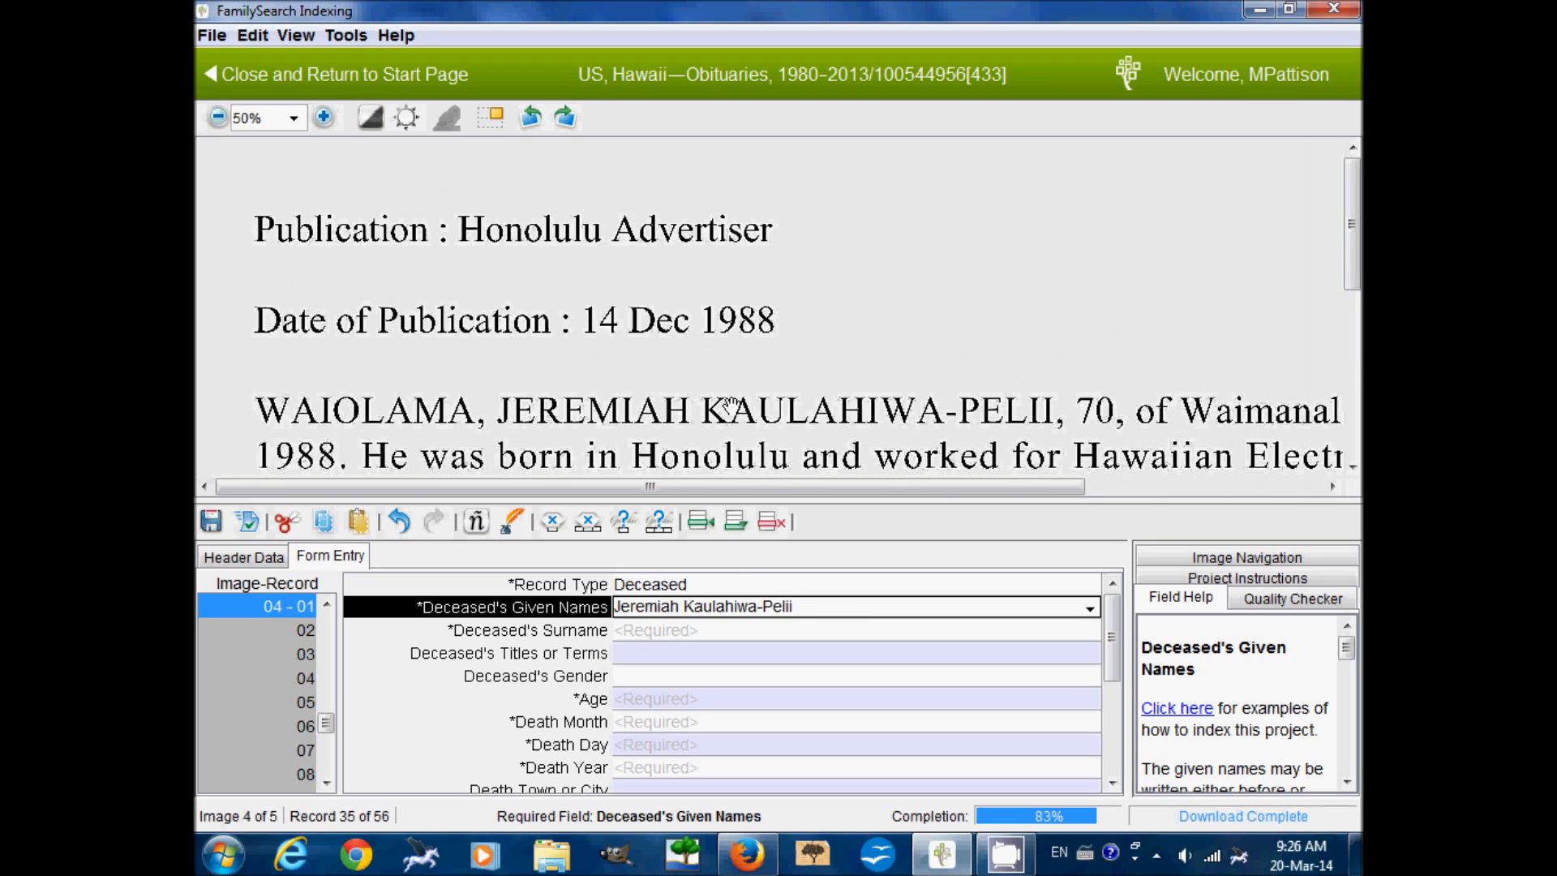
scroll(718, 305, down, 2)
scroll(717, 305, down, 2)
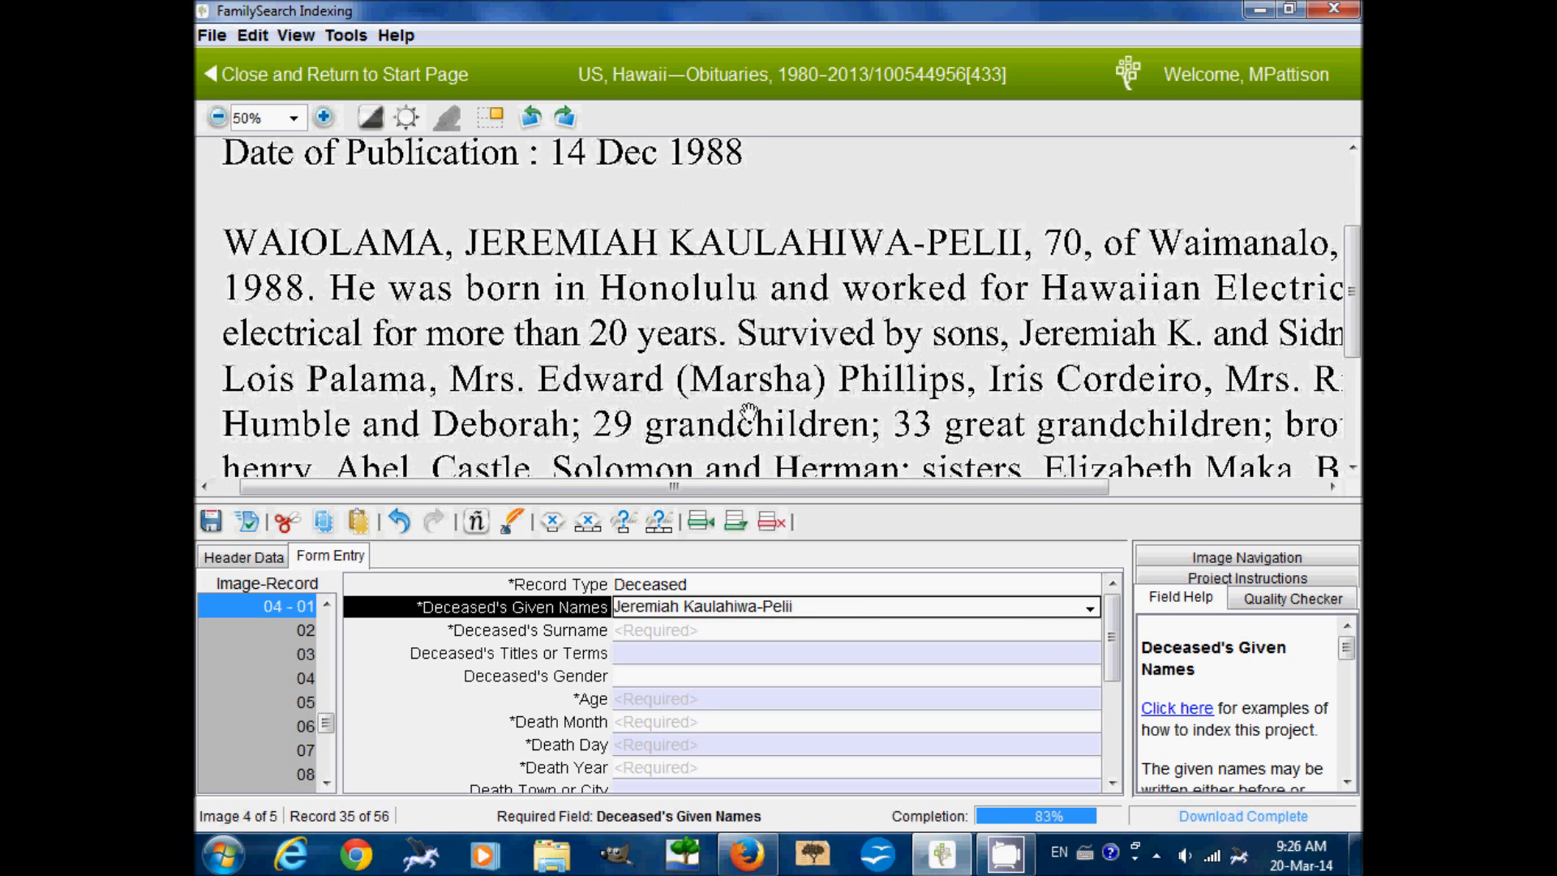
click(767, 630)
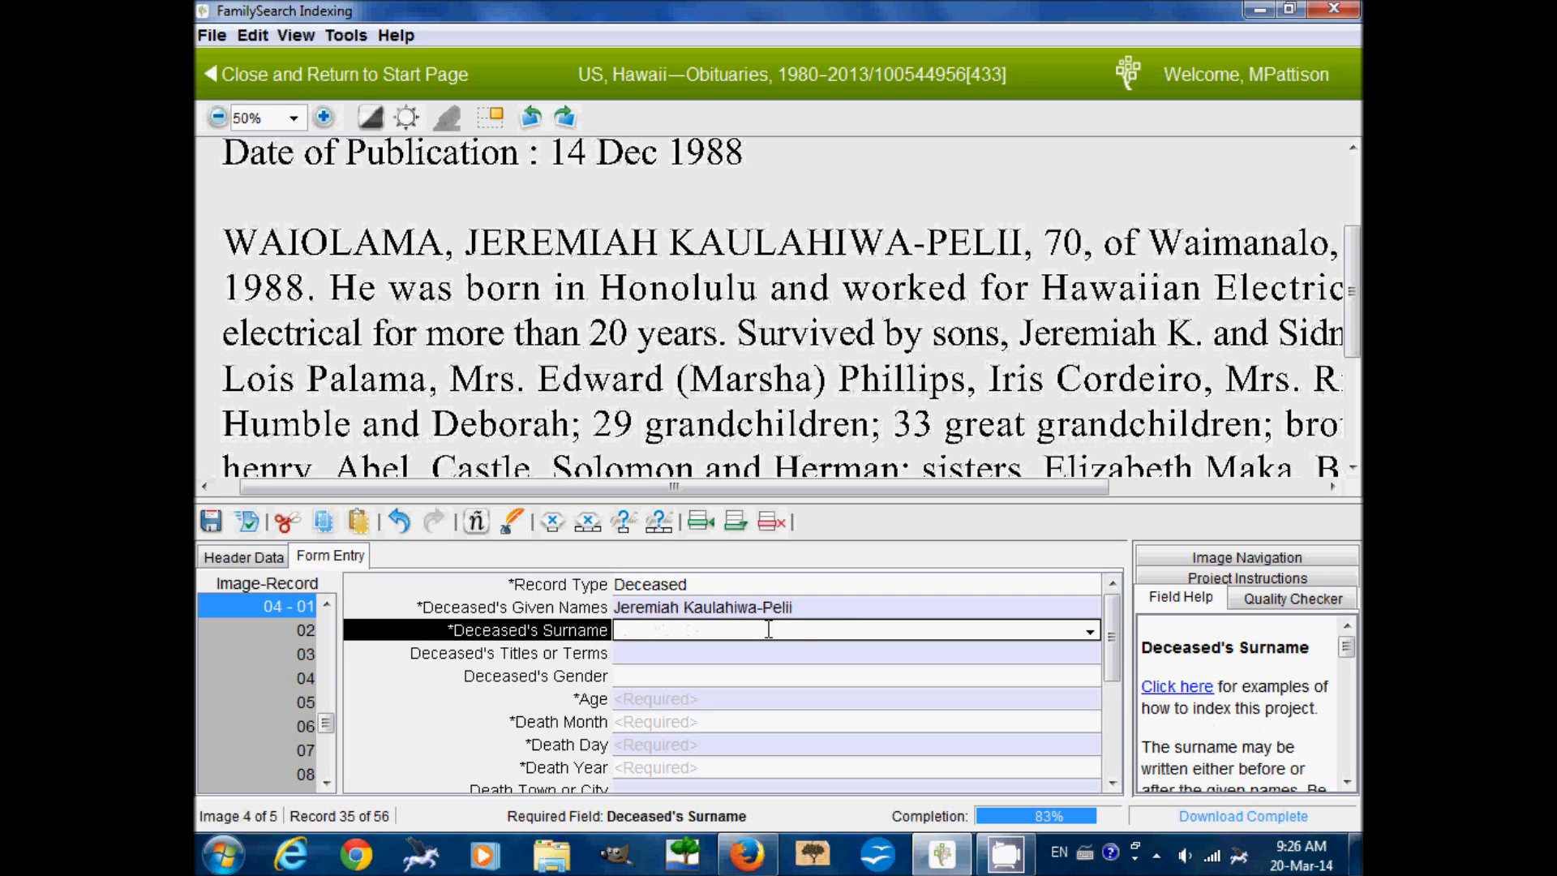
text(Waiolama)
key(Tab)
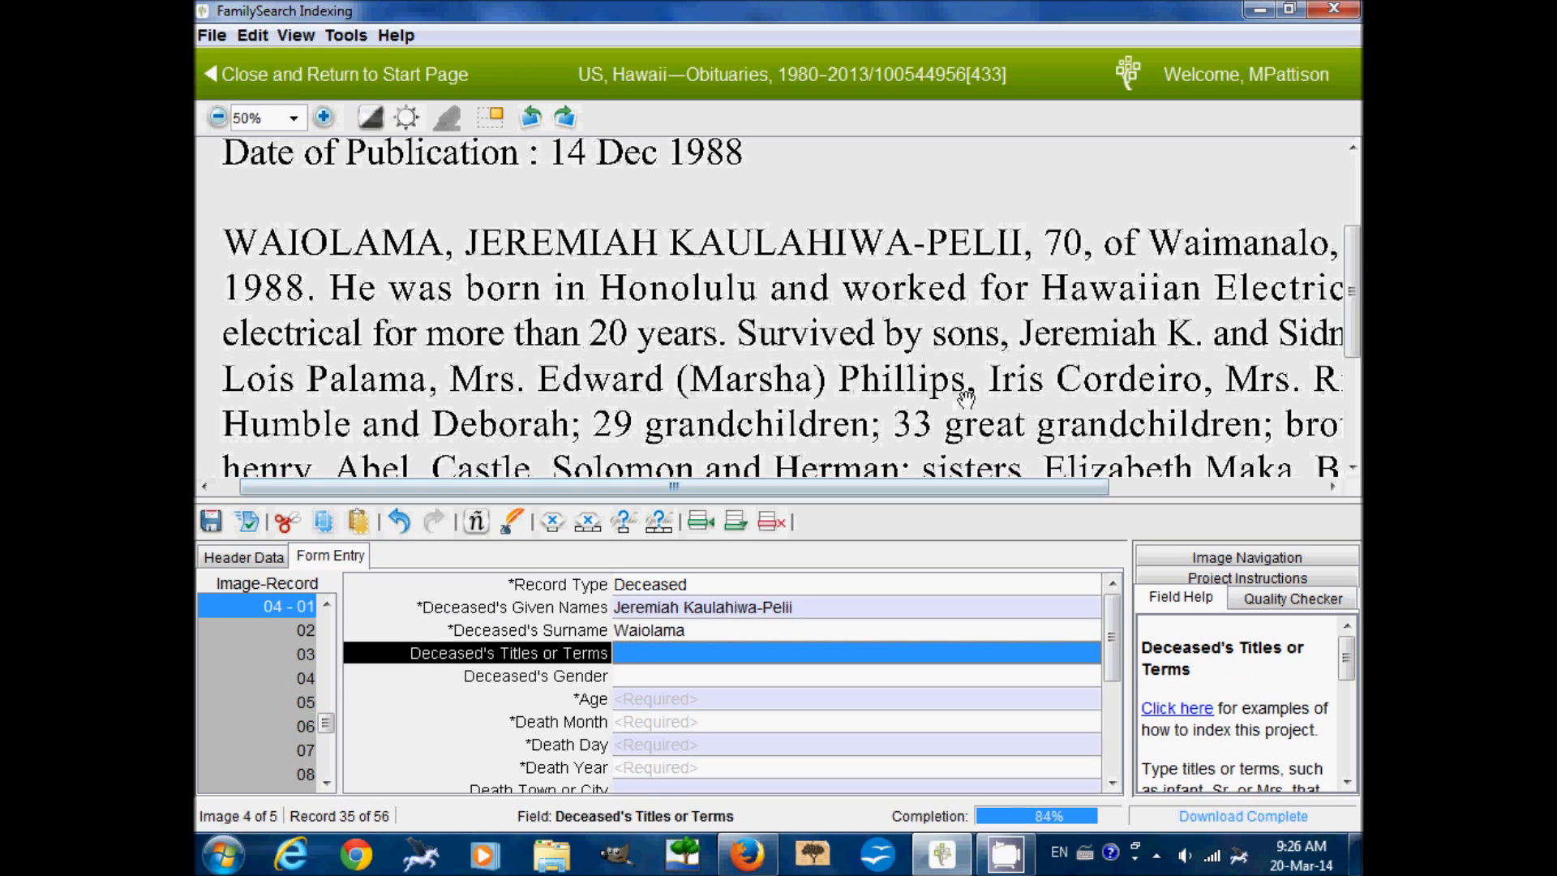
key(Tab)
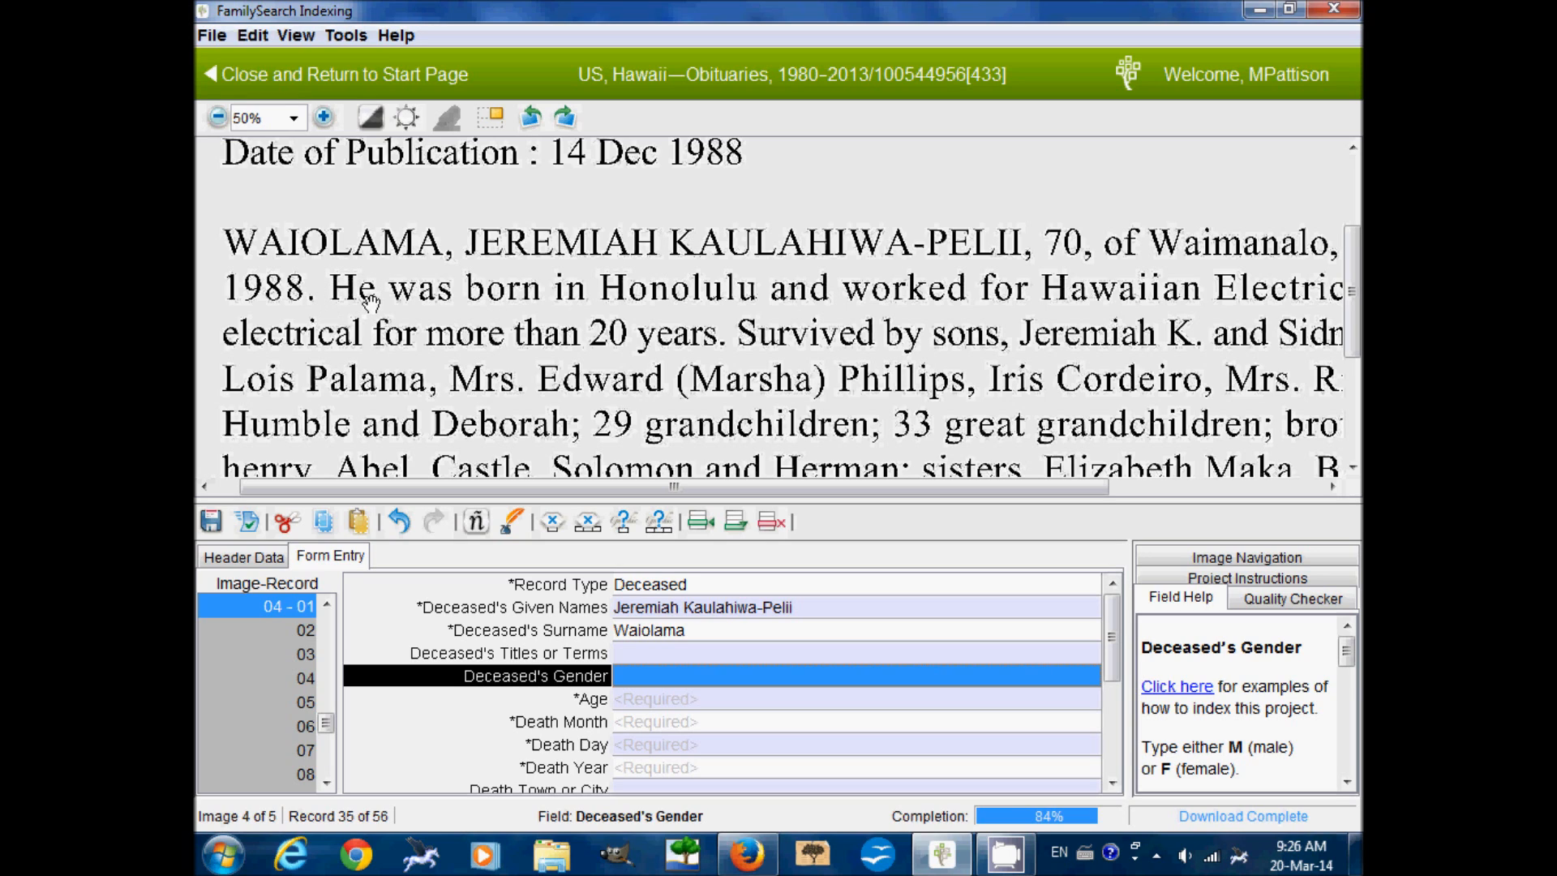
text(M)
key(Tab)
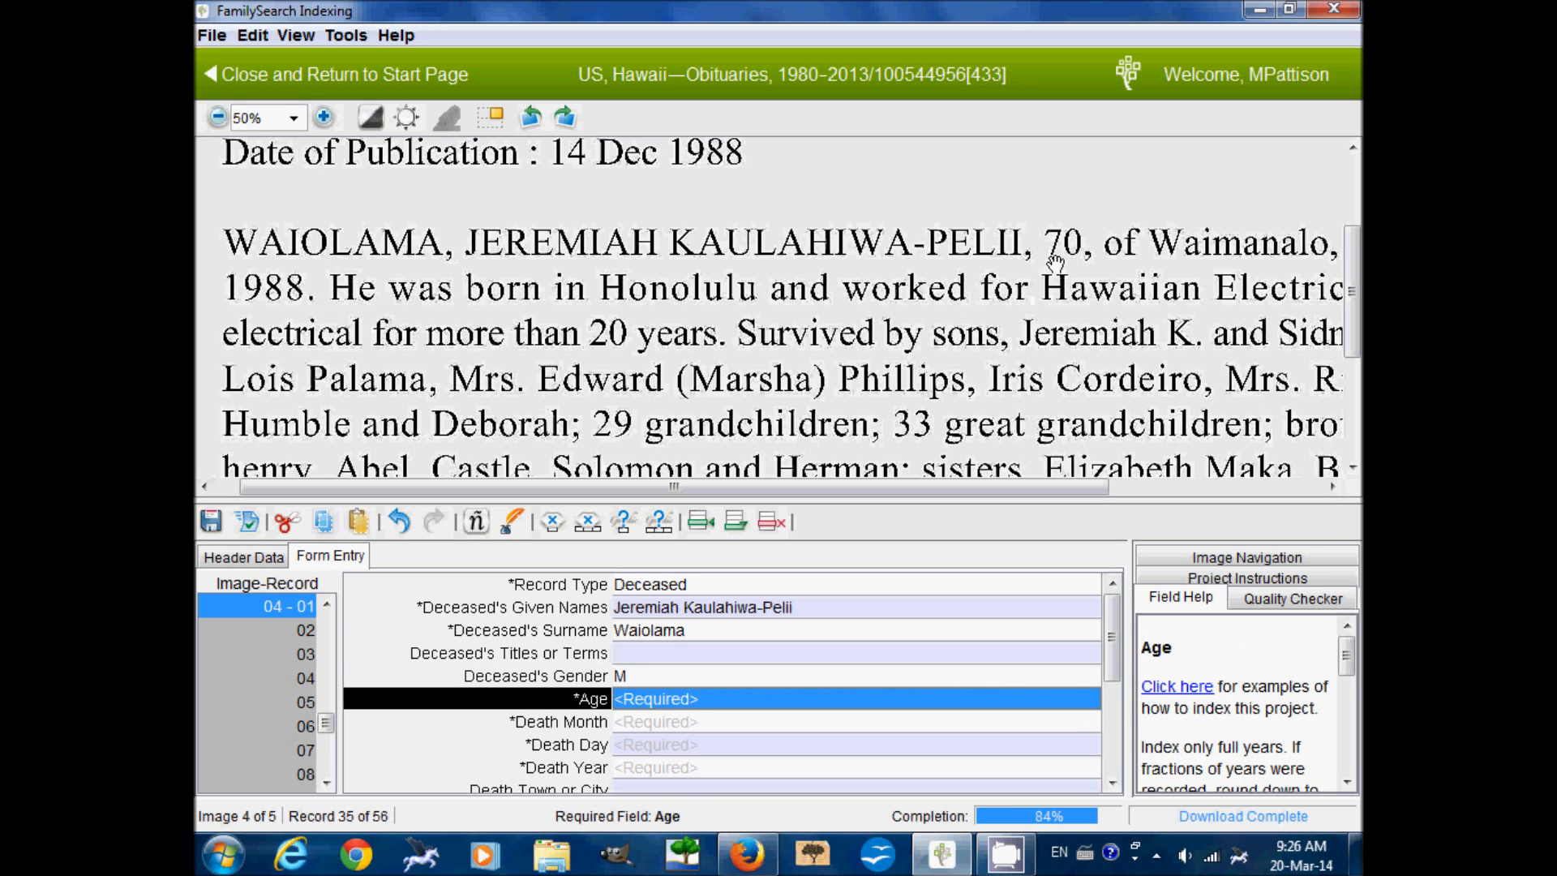
text(70)
key(Tab)
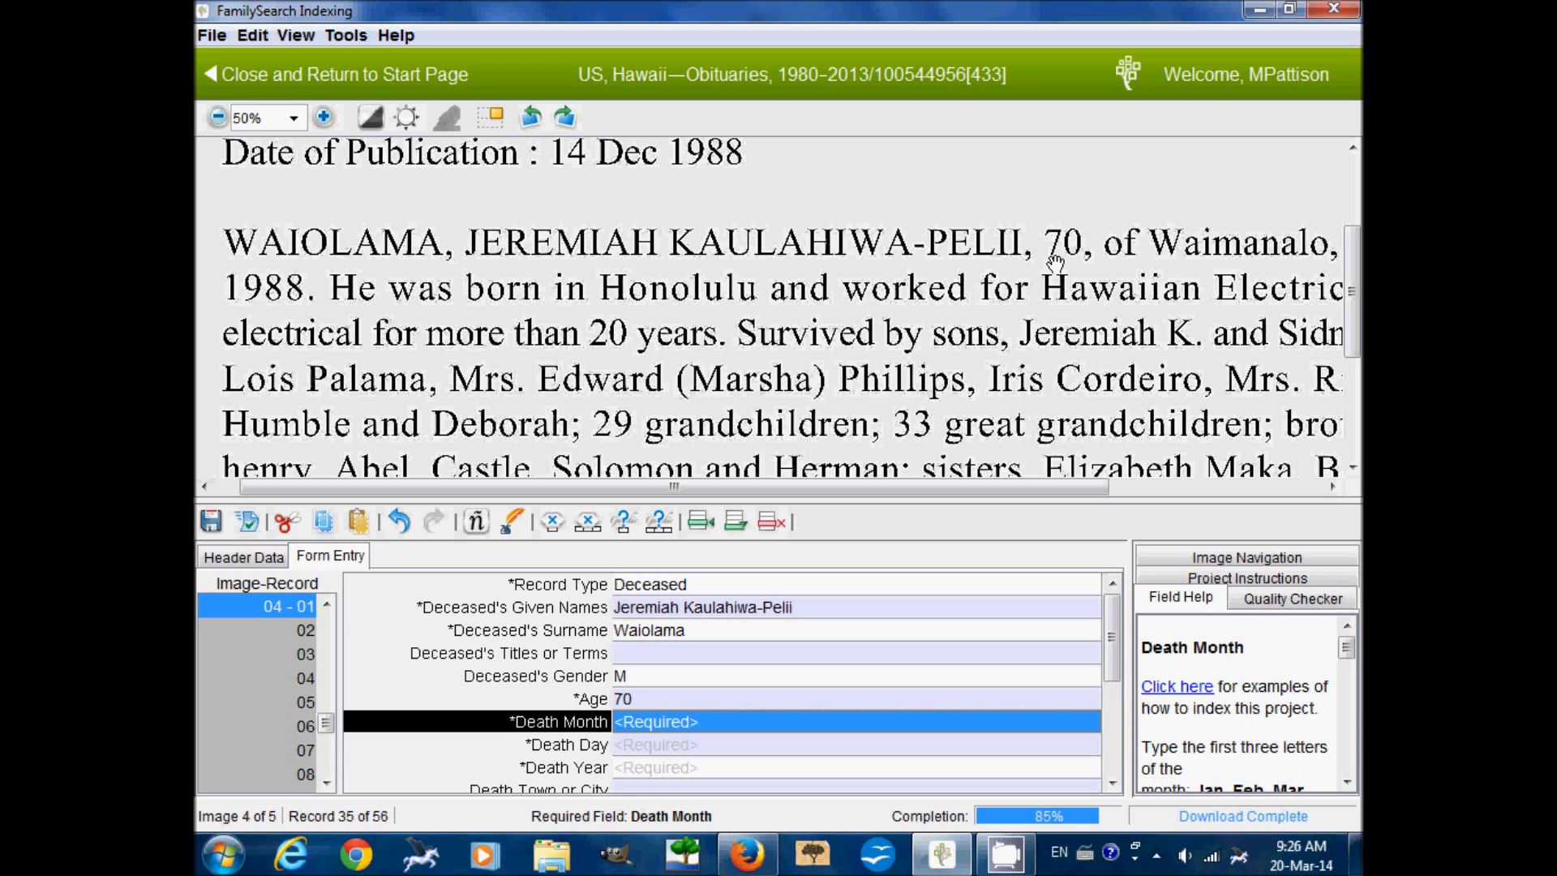
Enter the death date 10 Dec 1988, shifting the image to read it
drag(1136, 354, 856, 367)
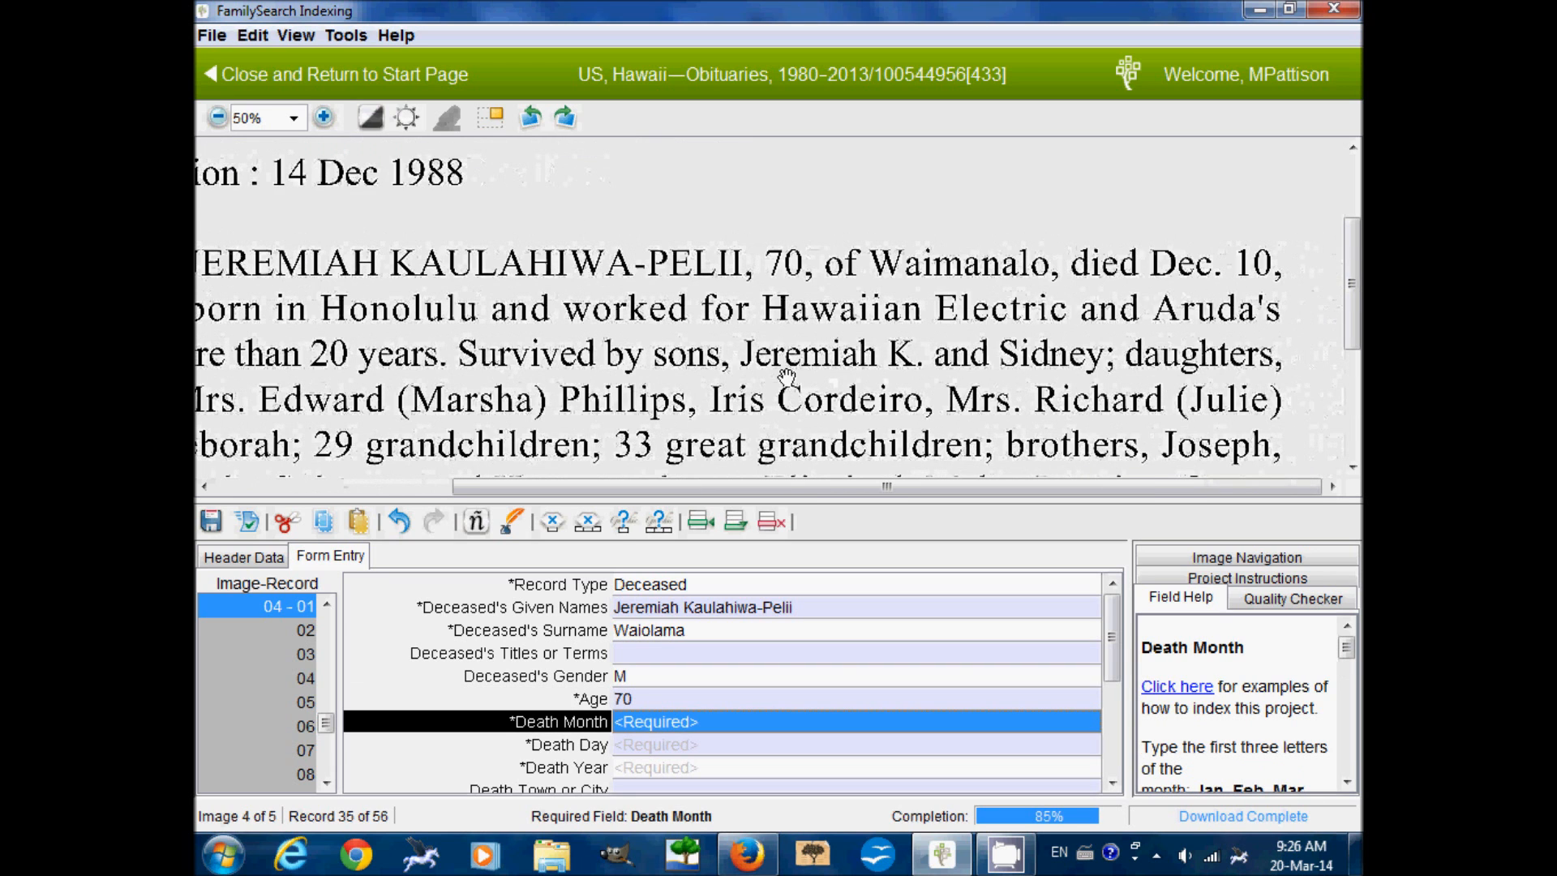
text(Dec)
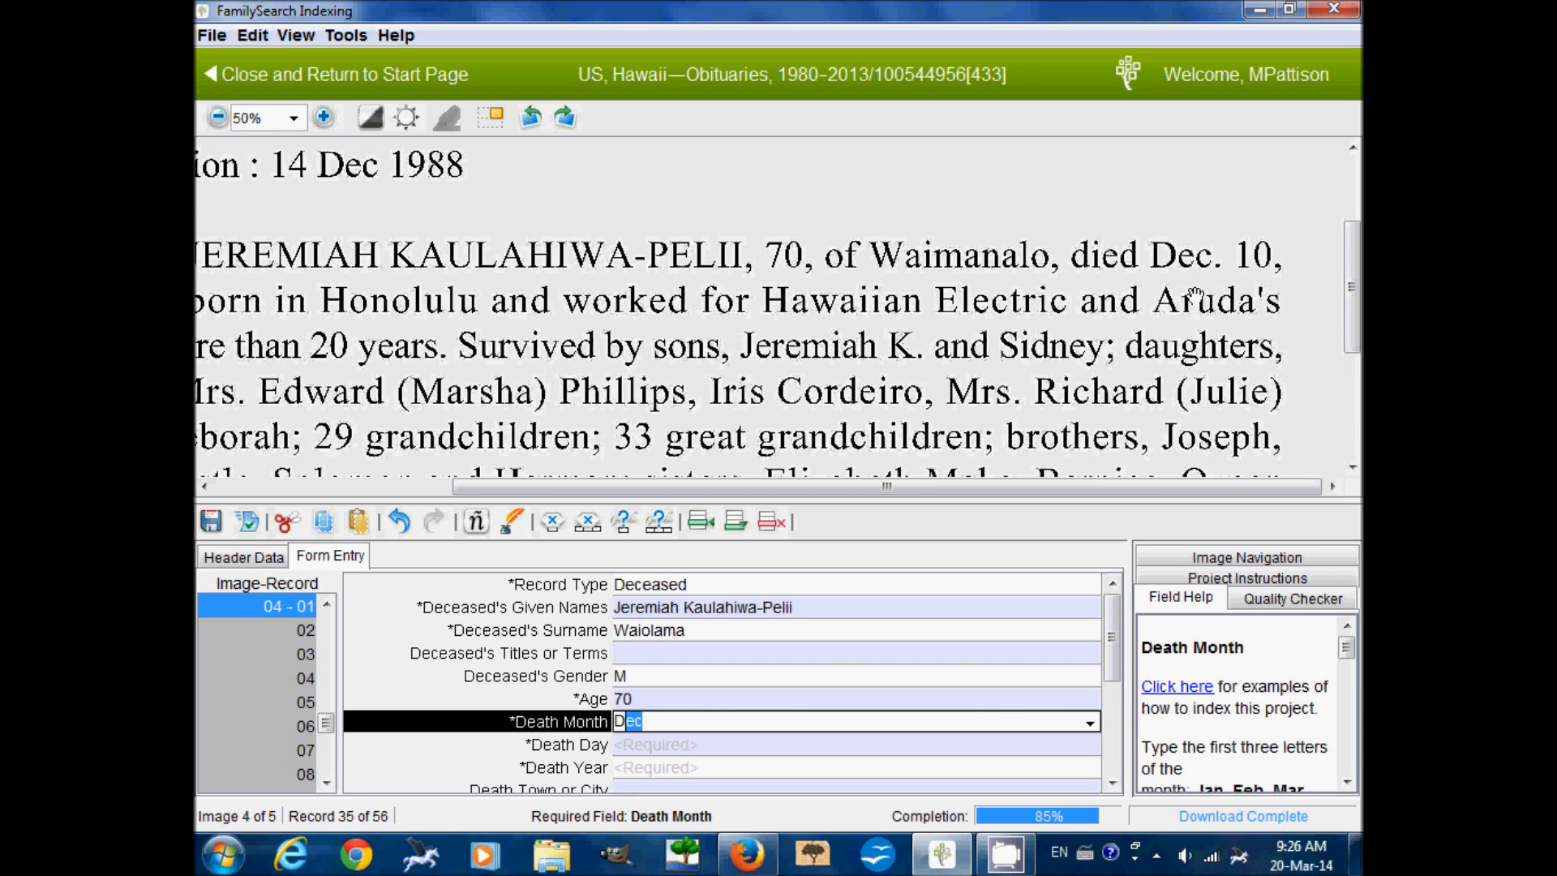
key(Tab)
text(10)
key(Tab)
drag(752, 390, 1053, 378)
text(1988)
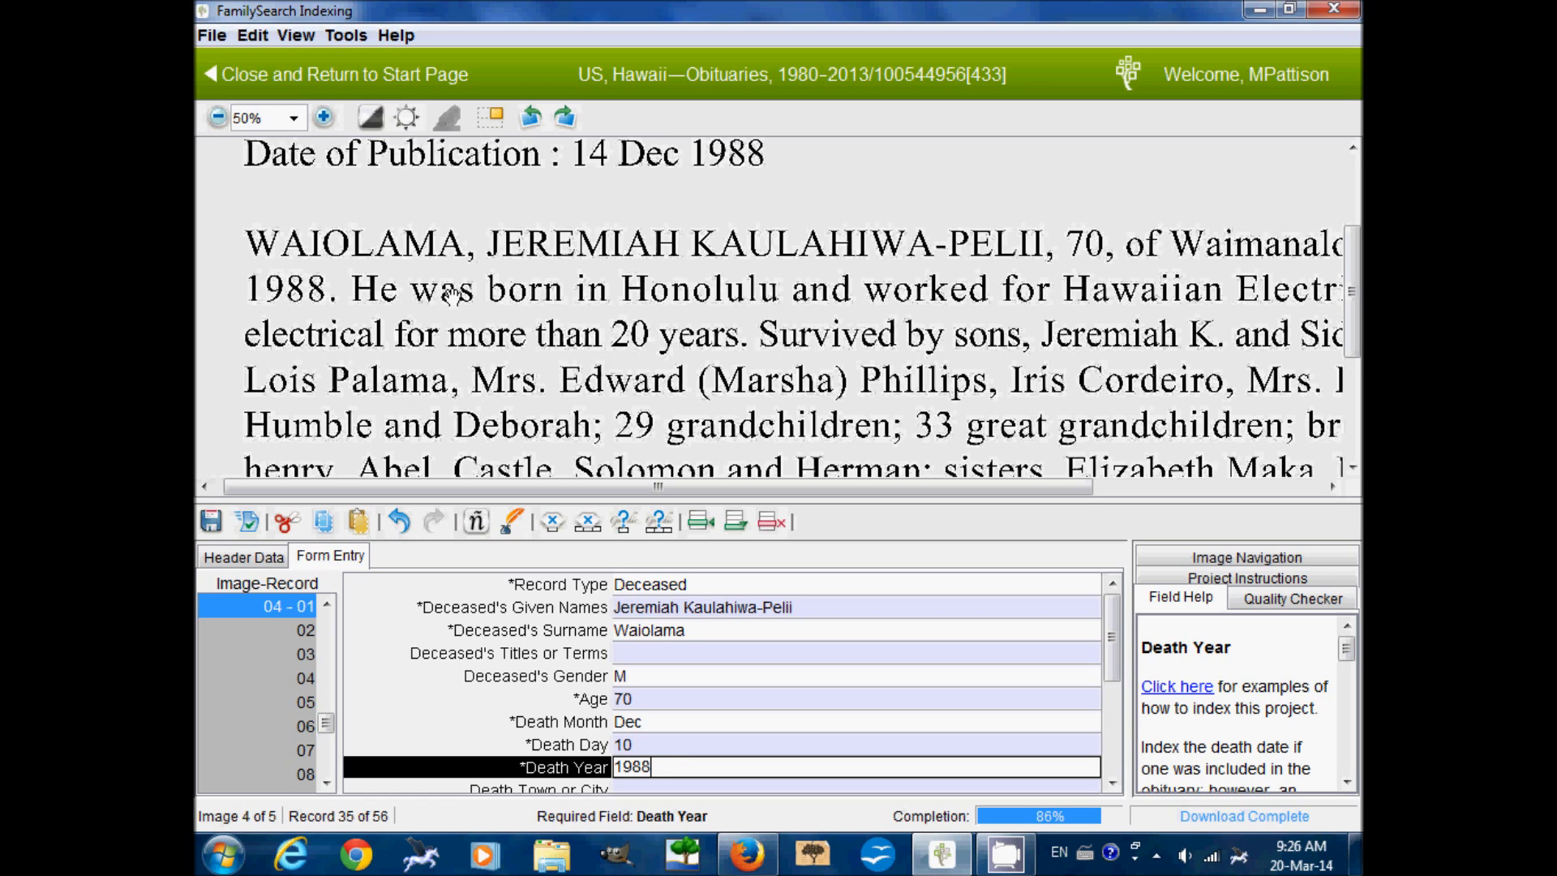
scroll(454, 282, up, 2)
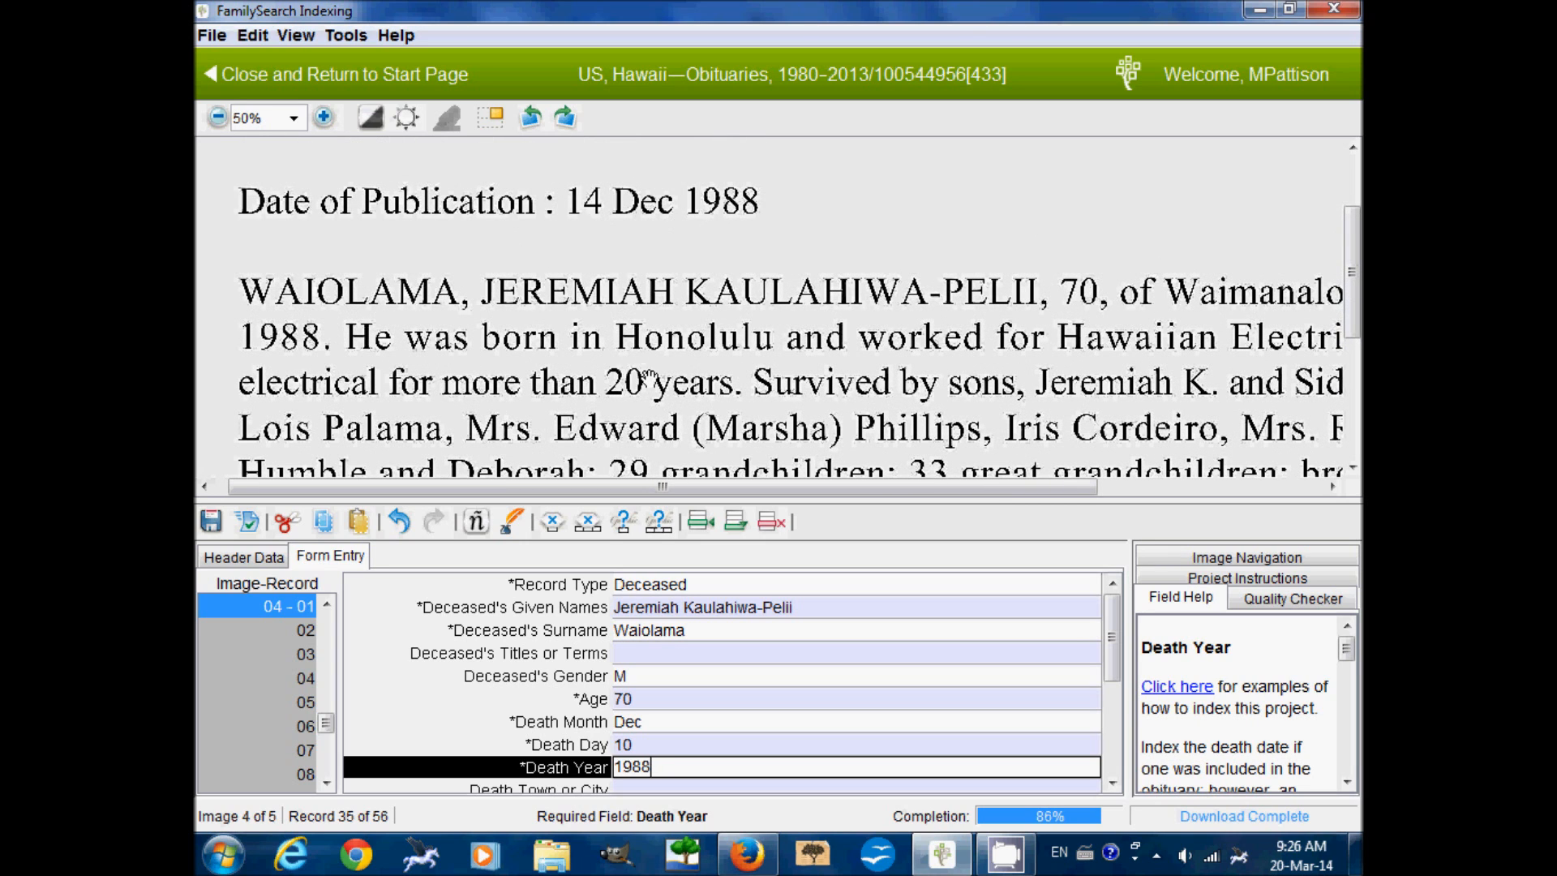
drag(1113, 638, 1115, 666)
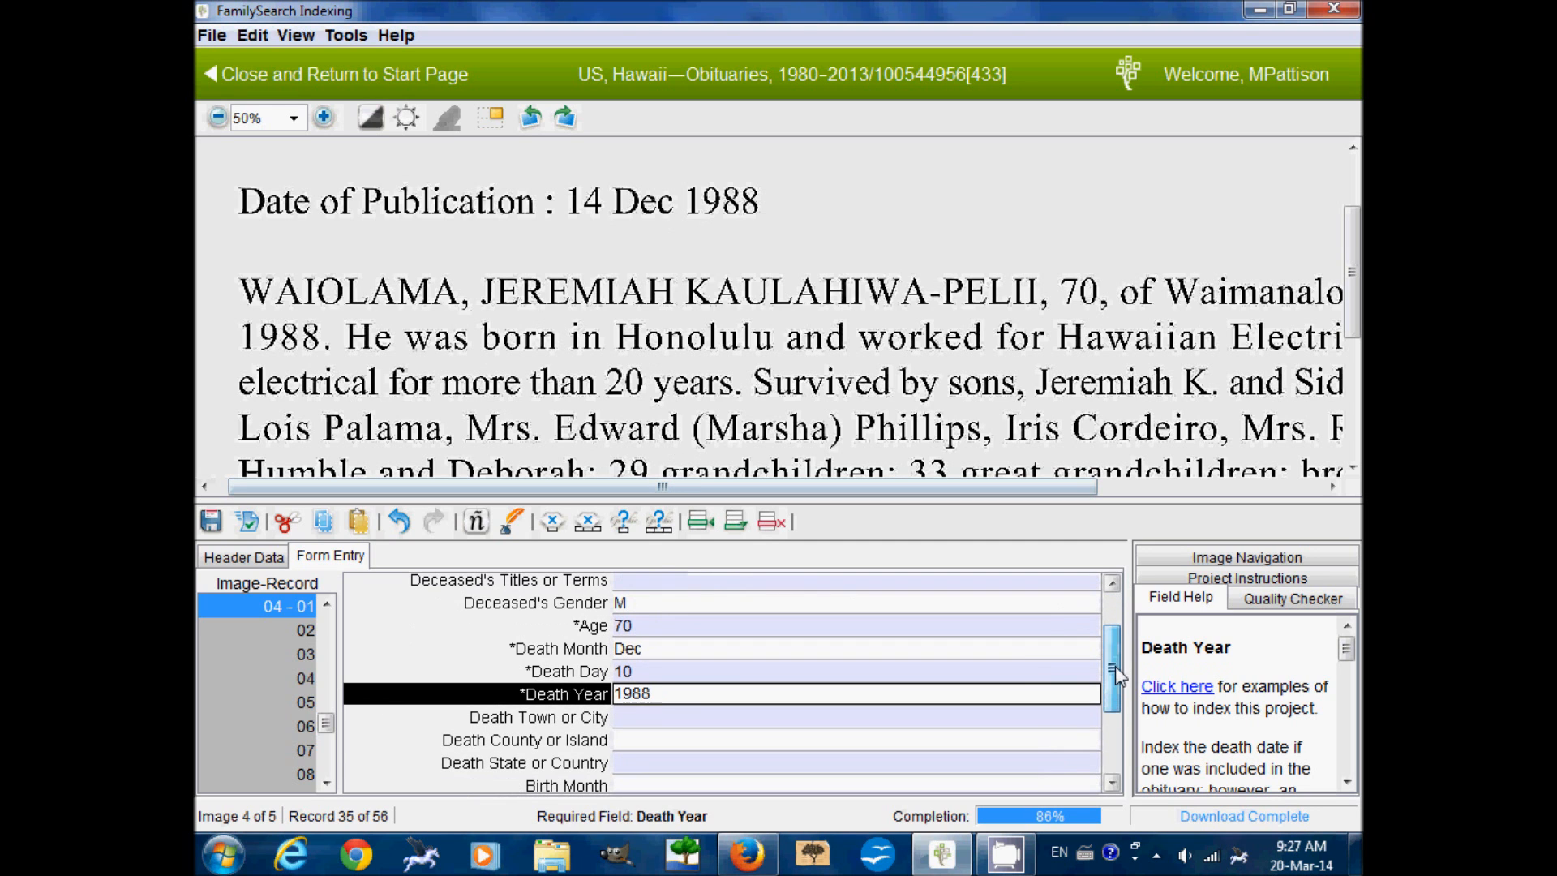
Skip the empty death place fields and enter Honolulu as the birth town
click(694, 718)
drag(1190, 389, 835, 362)
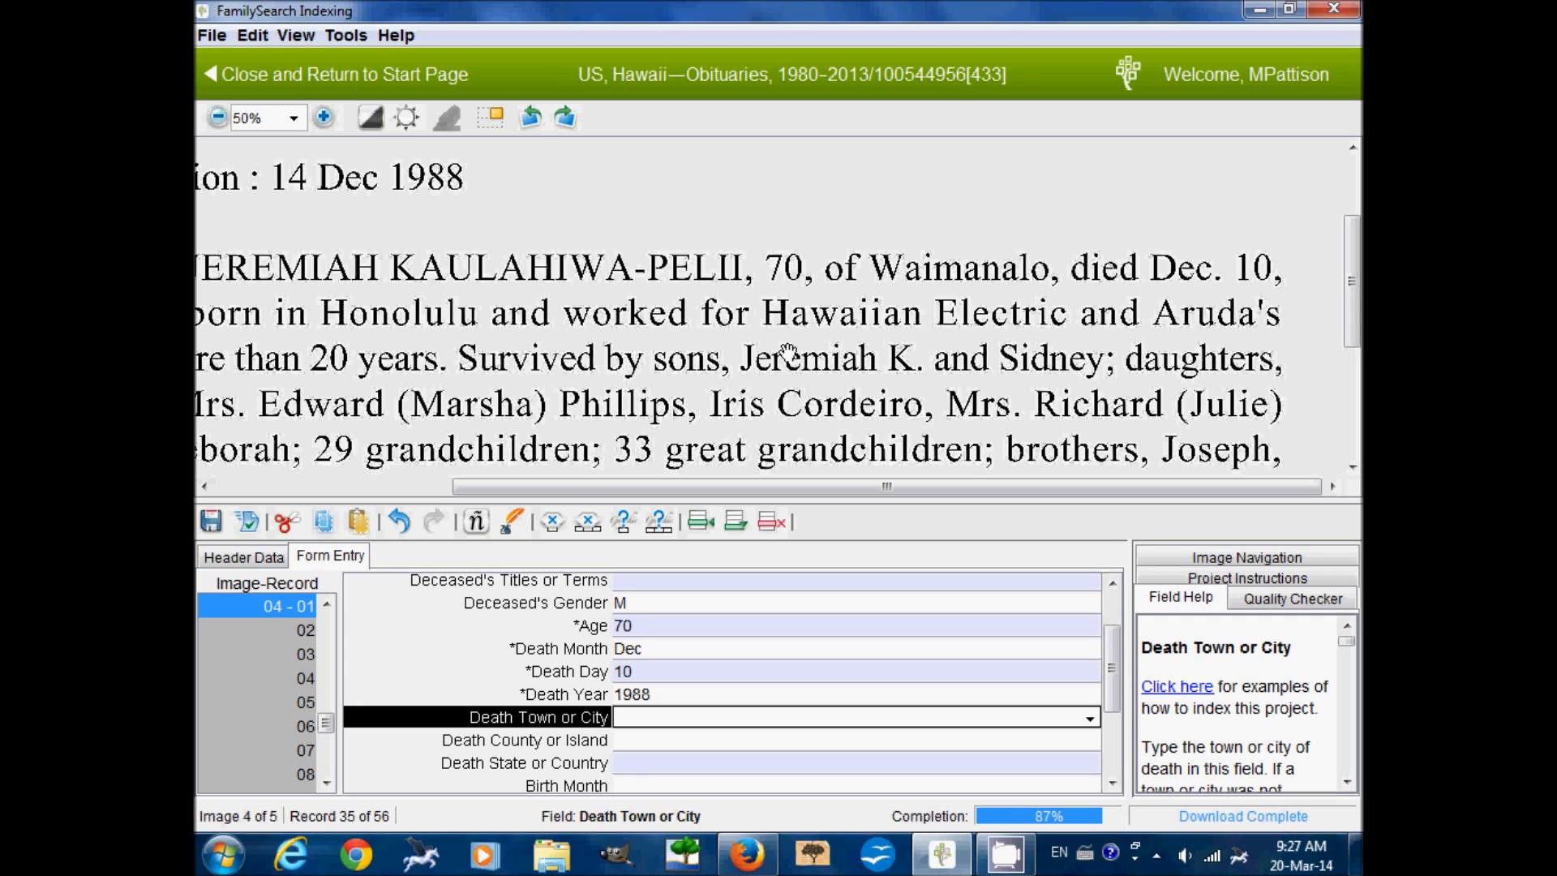
key(Tab)
key(Tab)
key(Tab)
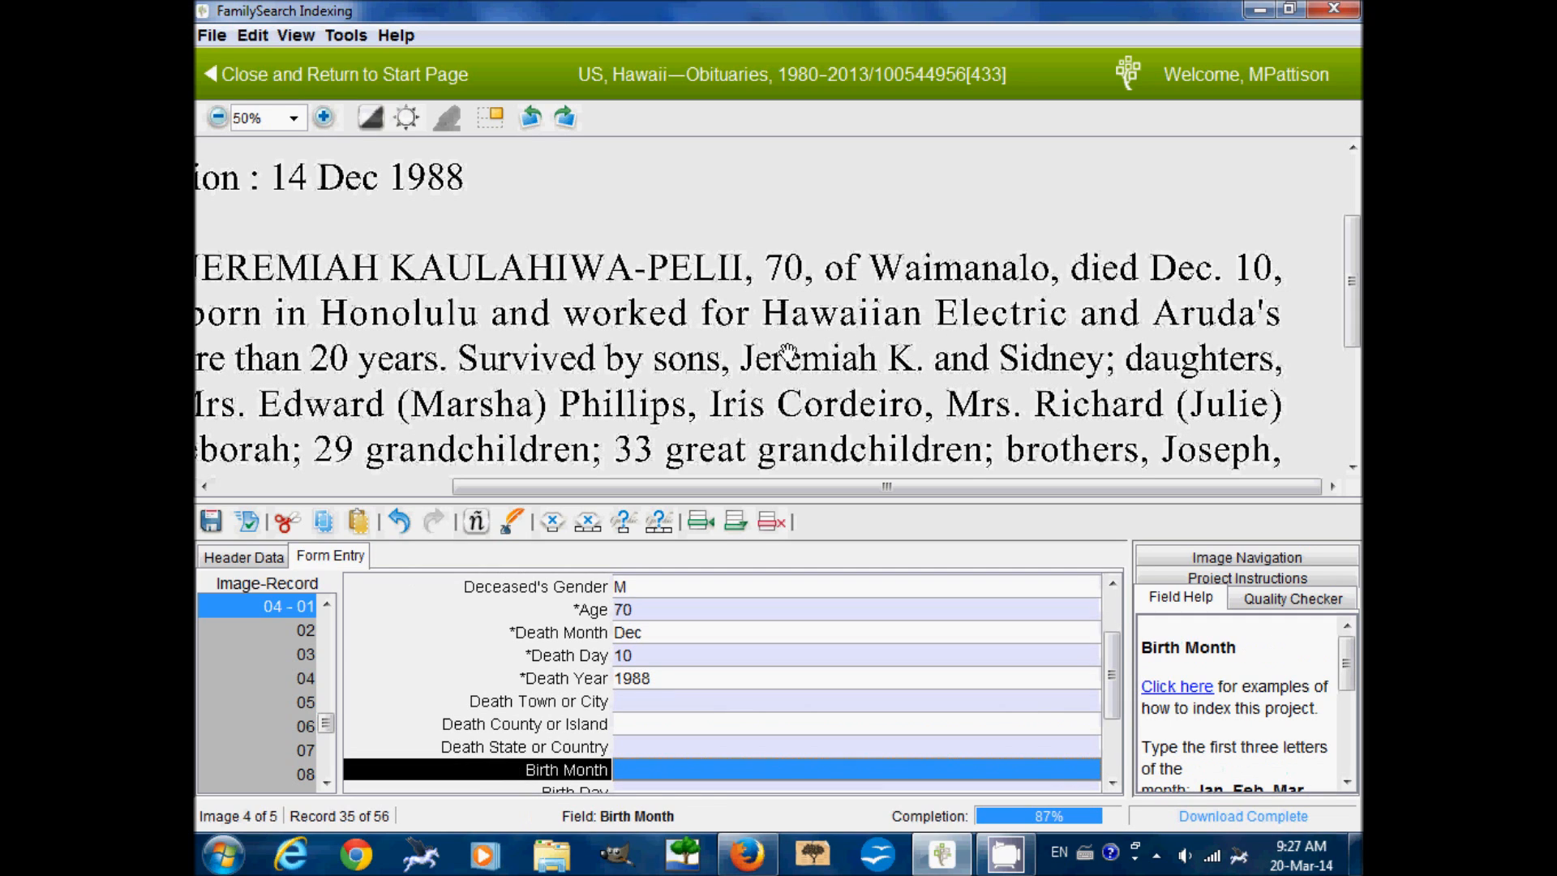
drag(660, 395, 989, 369)
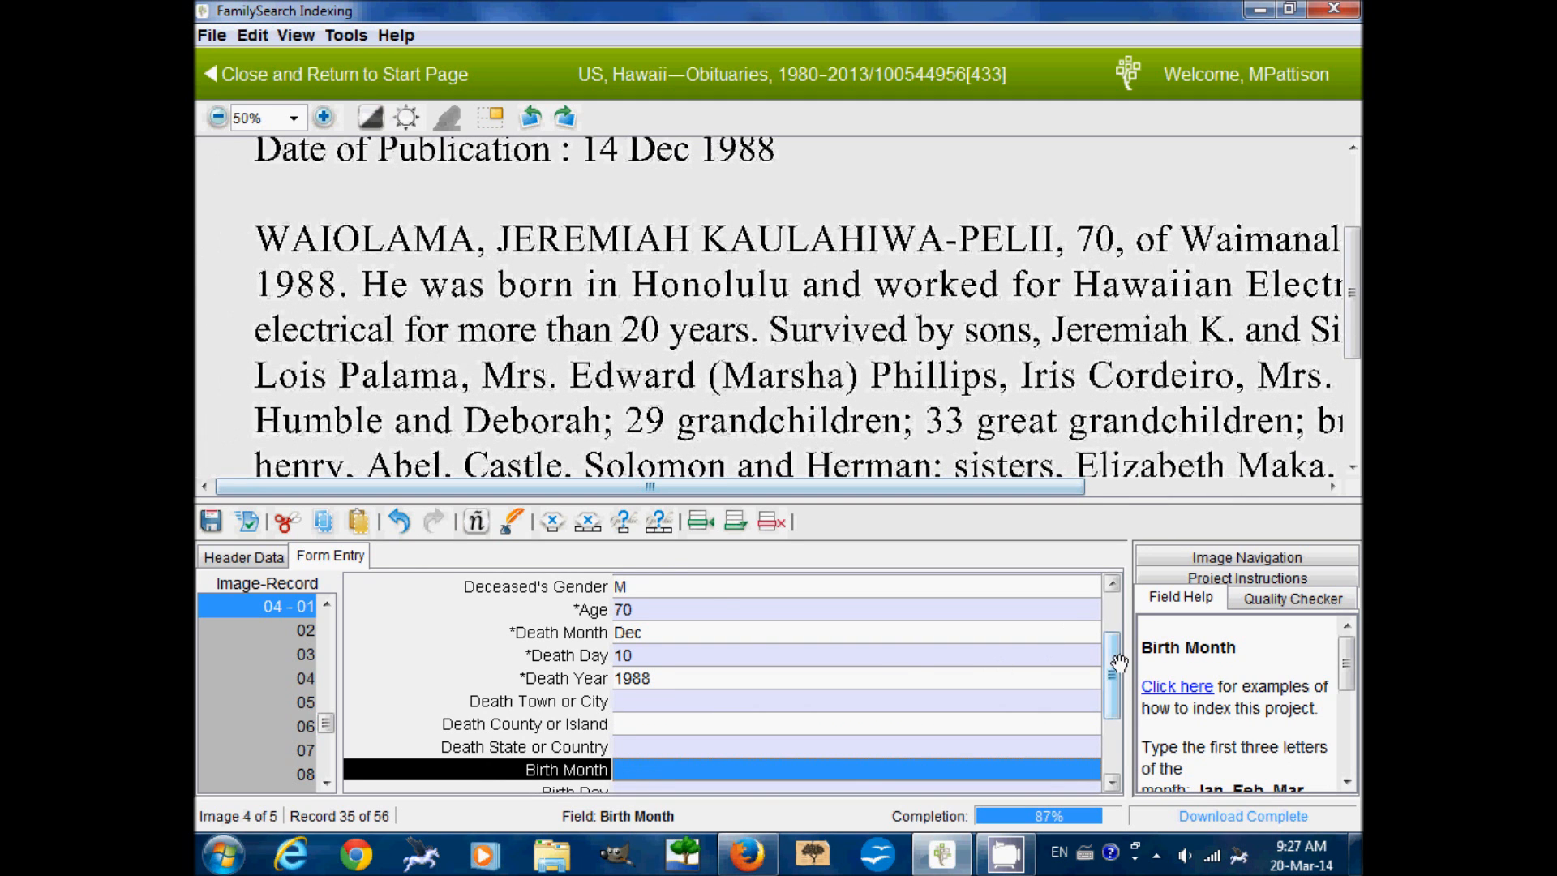
scroll(999, 668, down, 3)
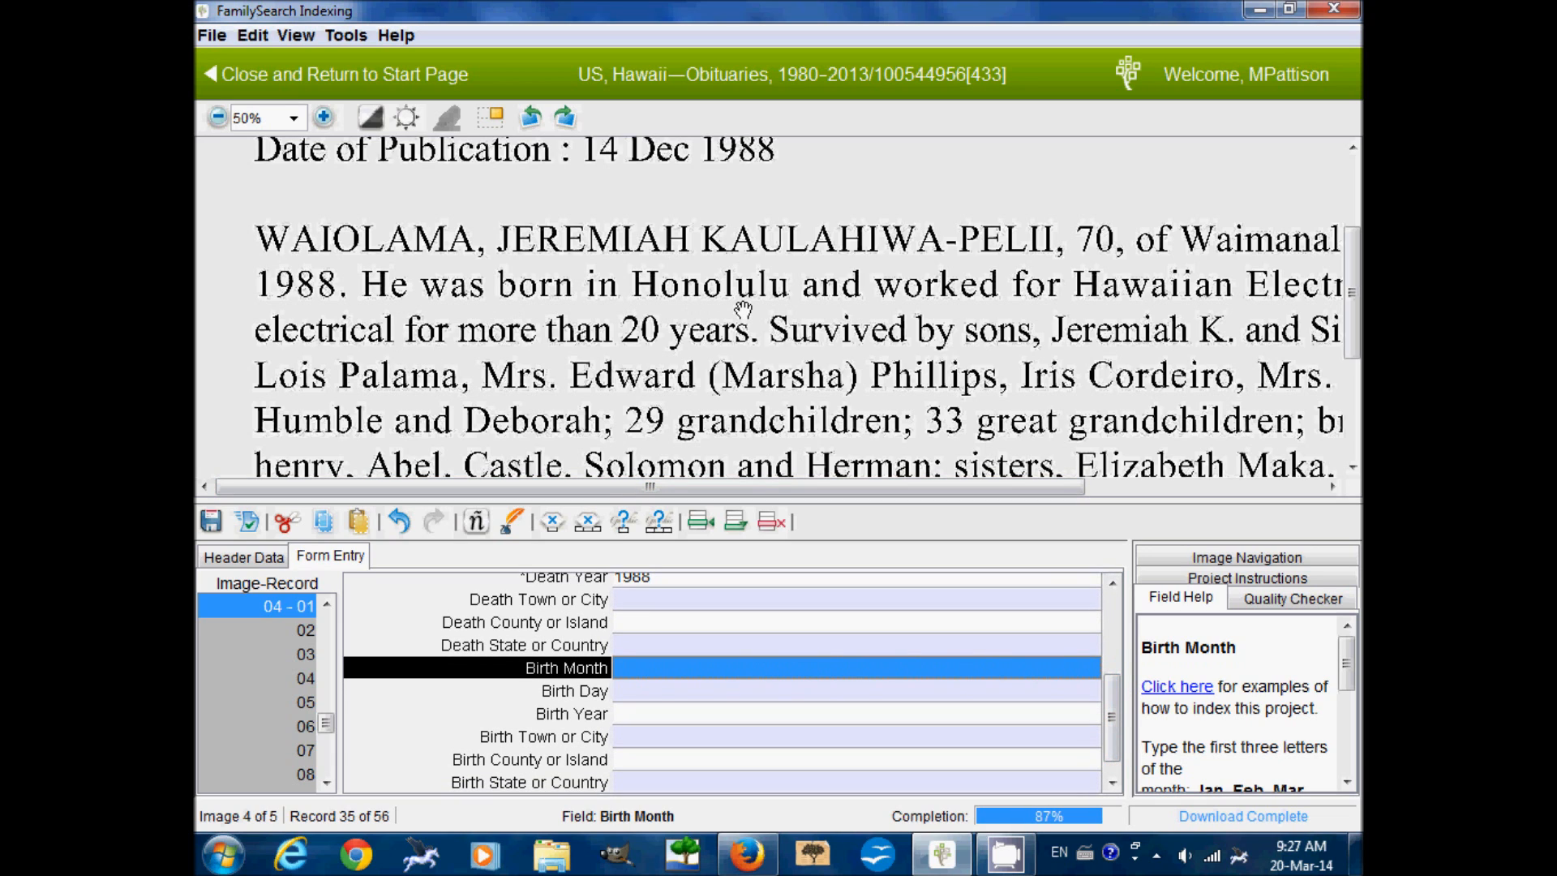
click(651, 737)
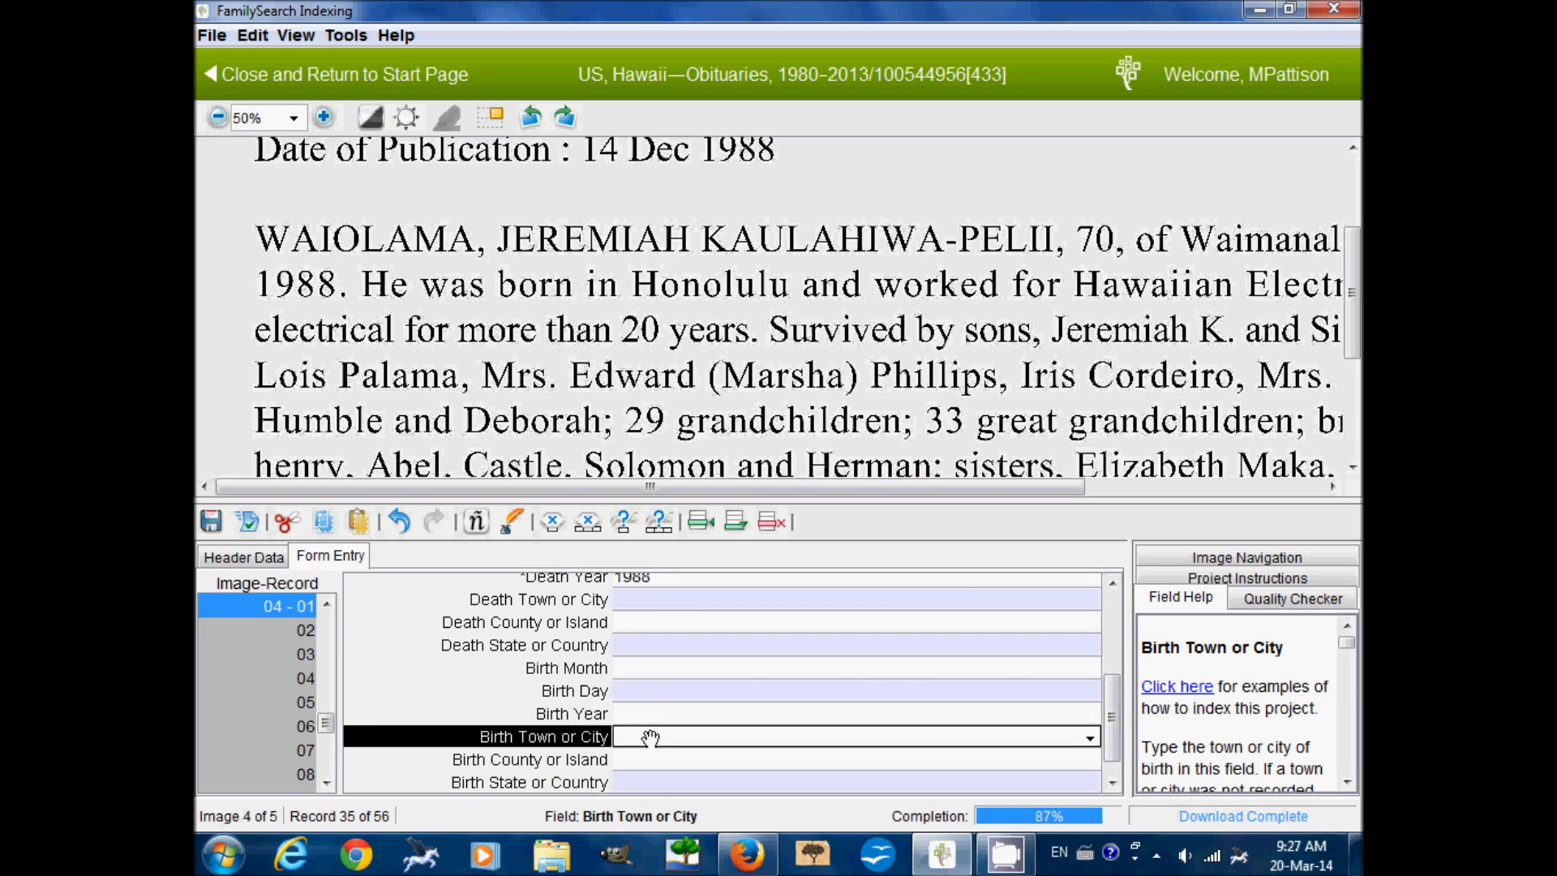
text(Honolulu)
key(Tab)
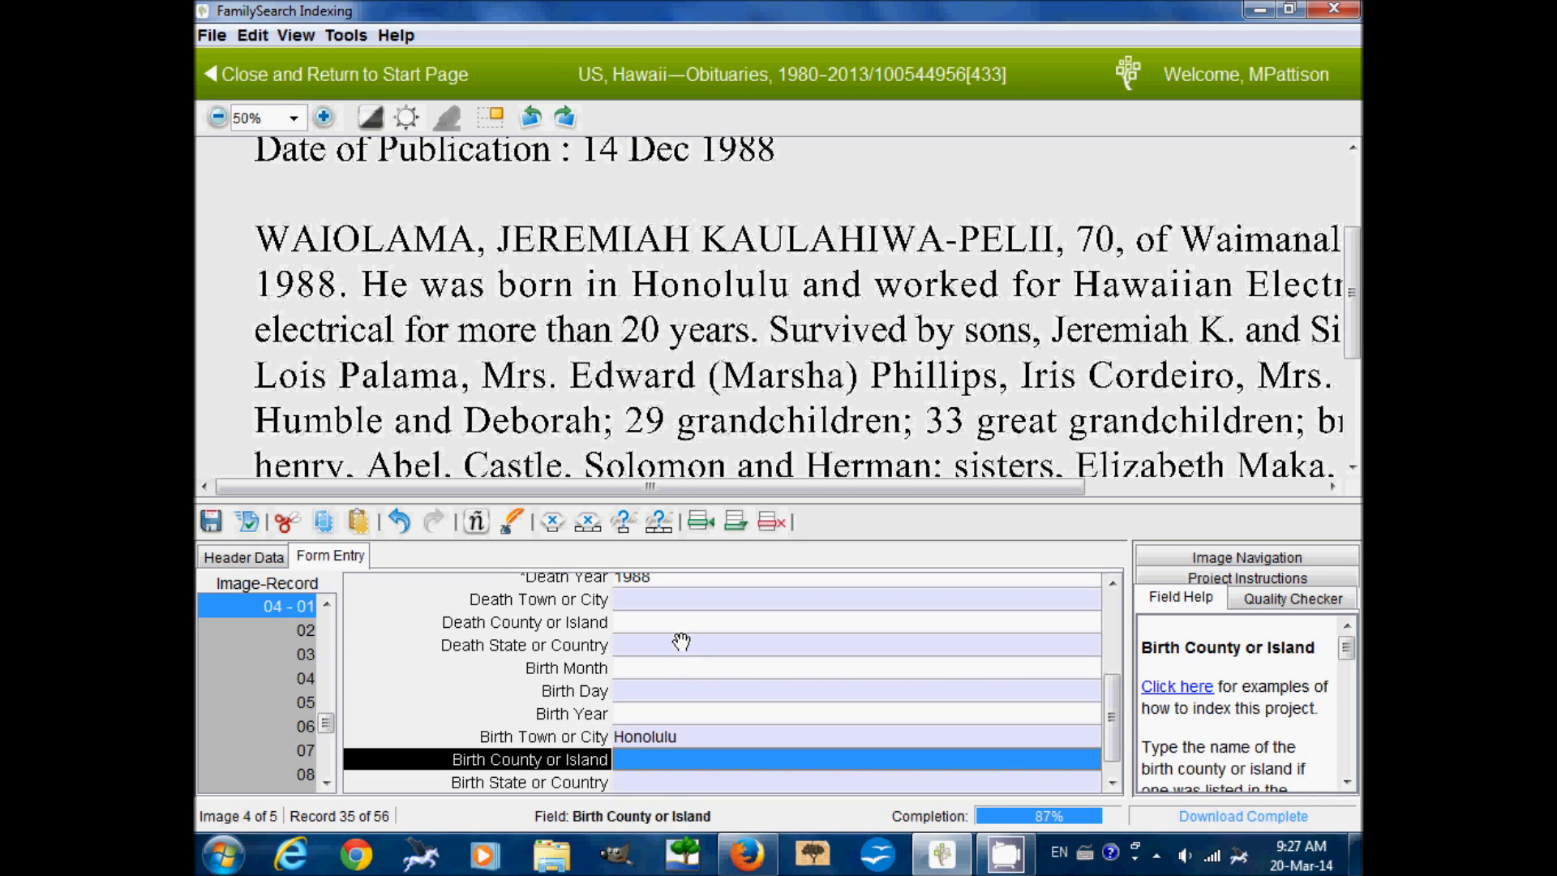
key(Tab)
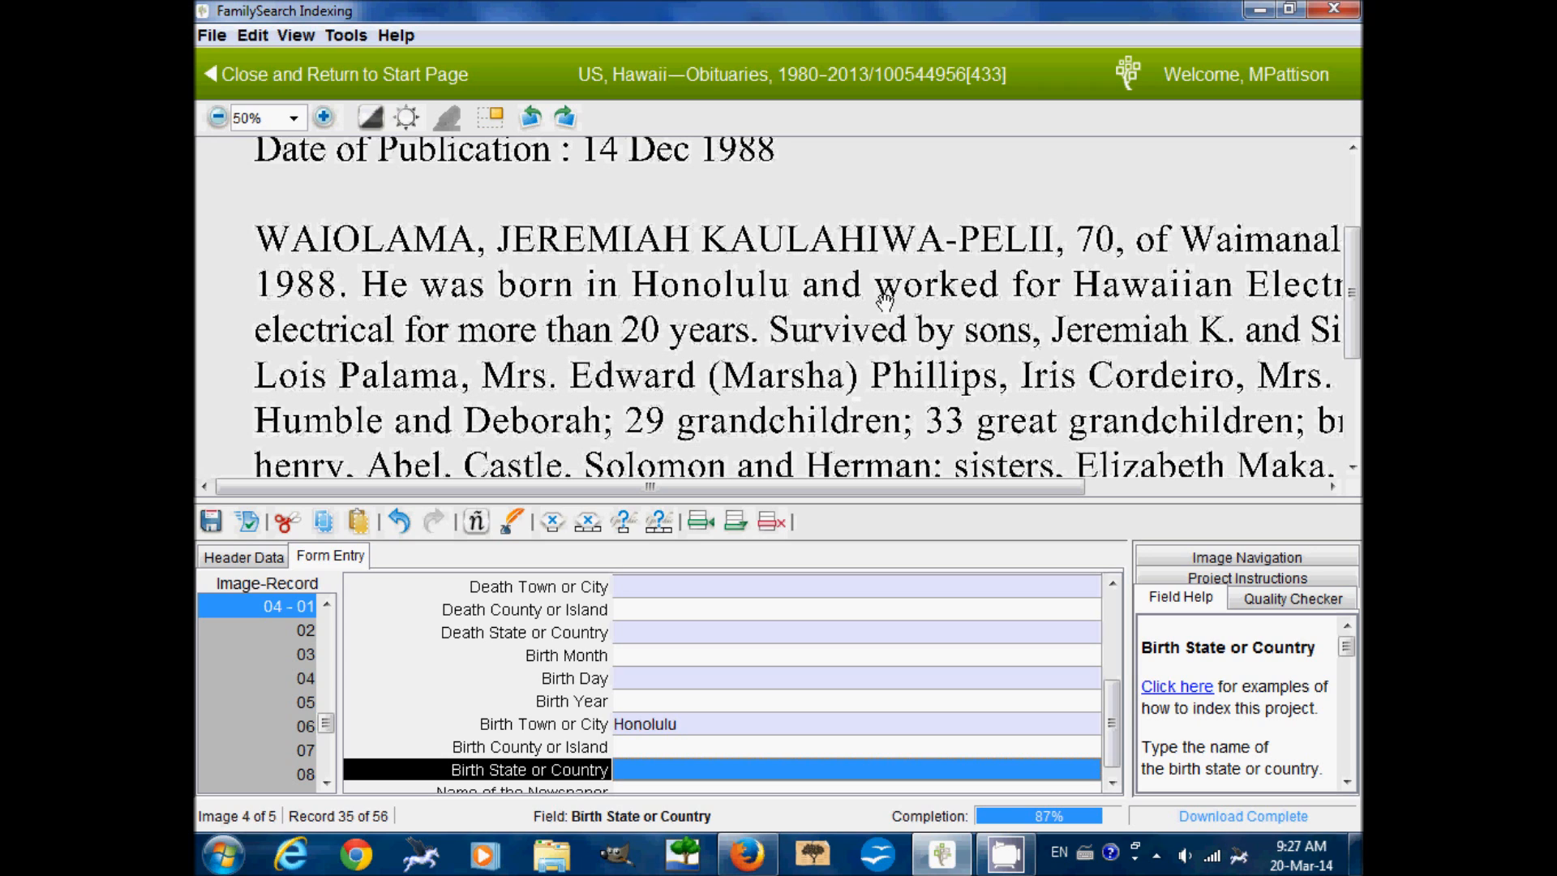
Enter Honolulu Advertiser as the newspaper name and advance to record 2
key(Tab)
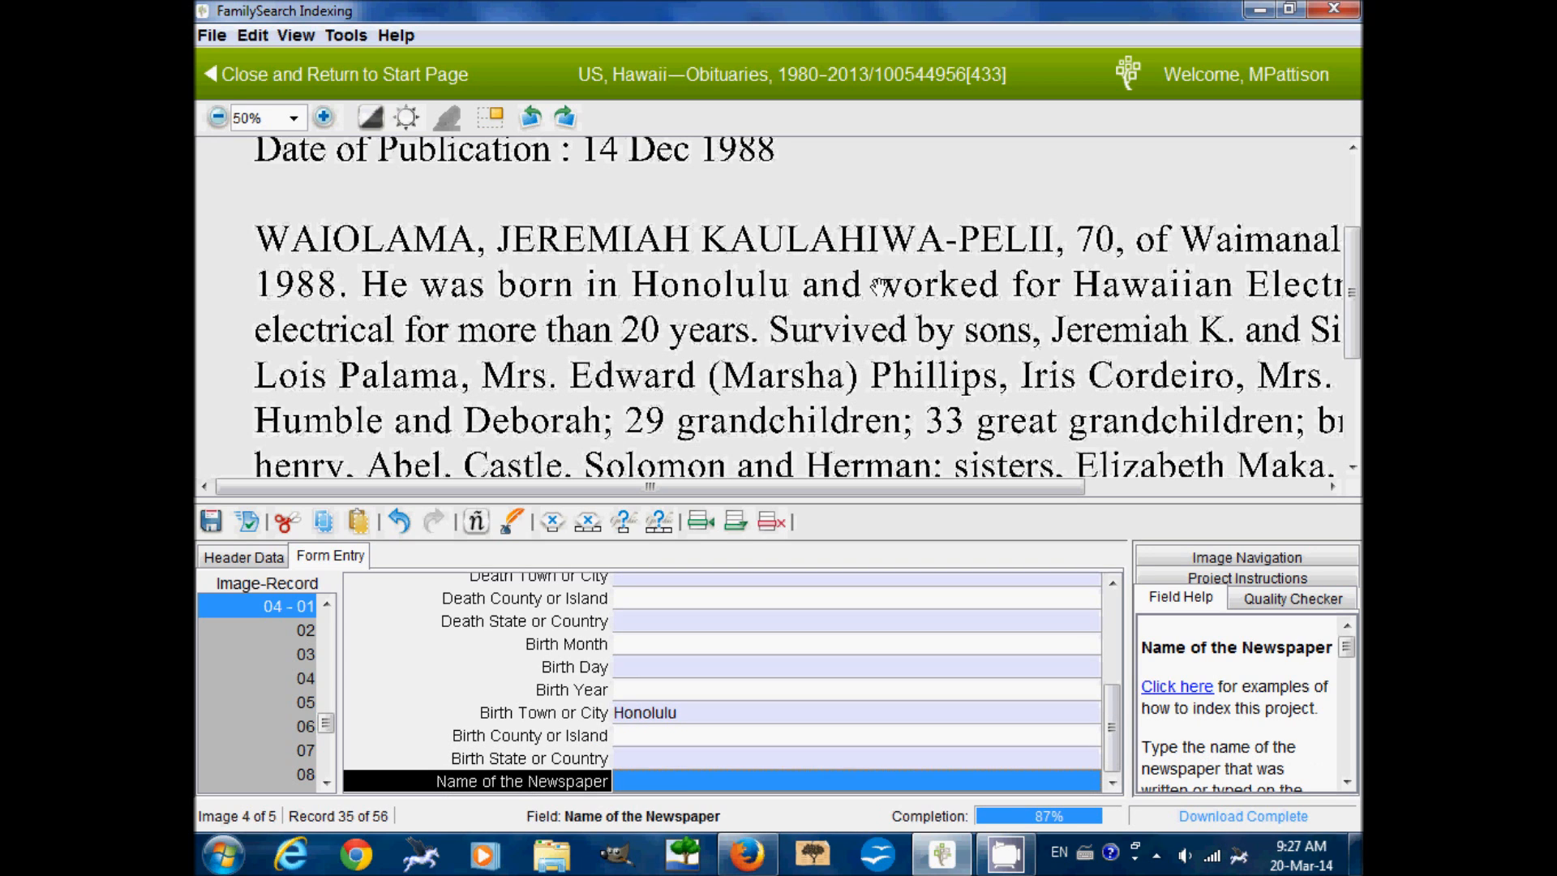
scroll(878, 308, up, 3)
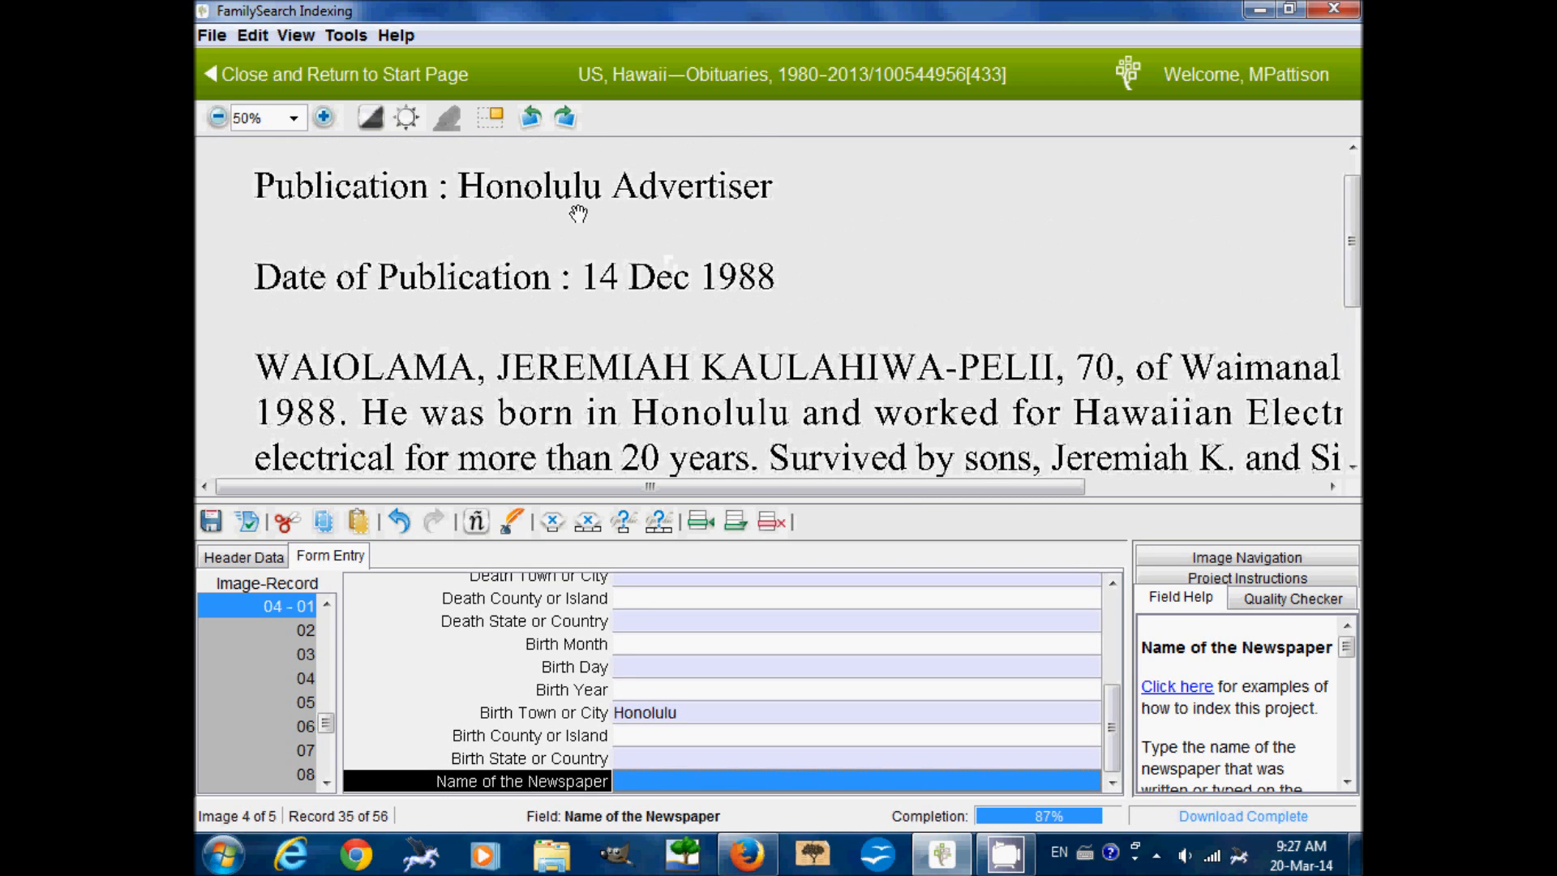
text(Honolulu Advertiser)
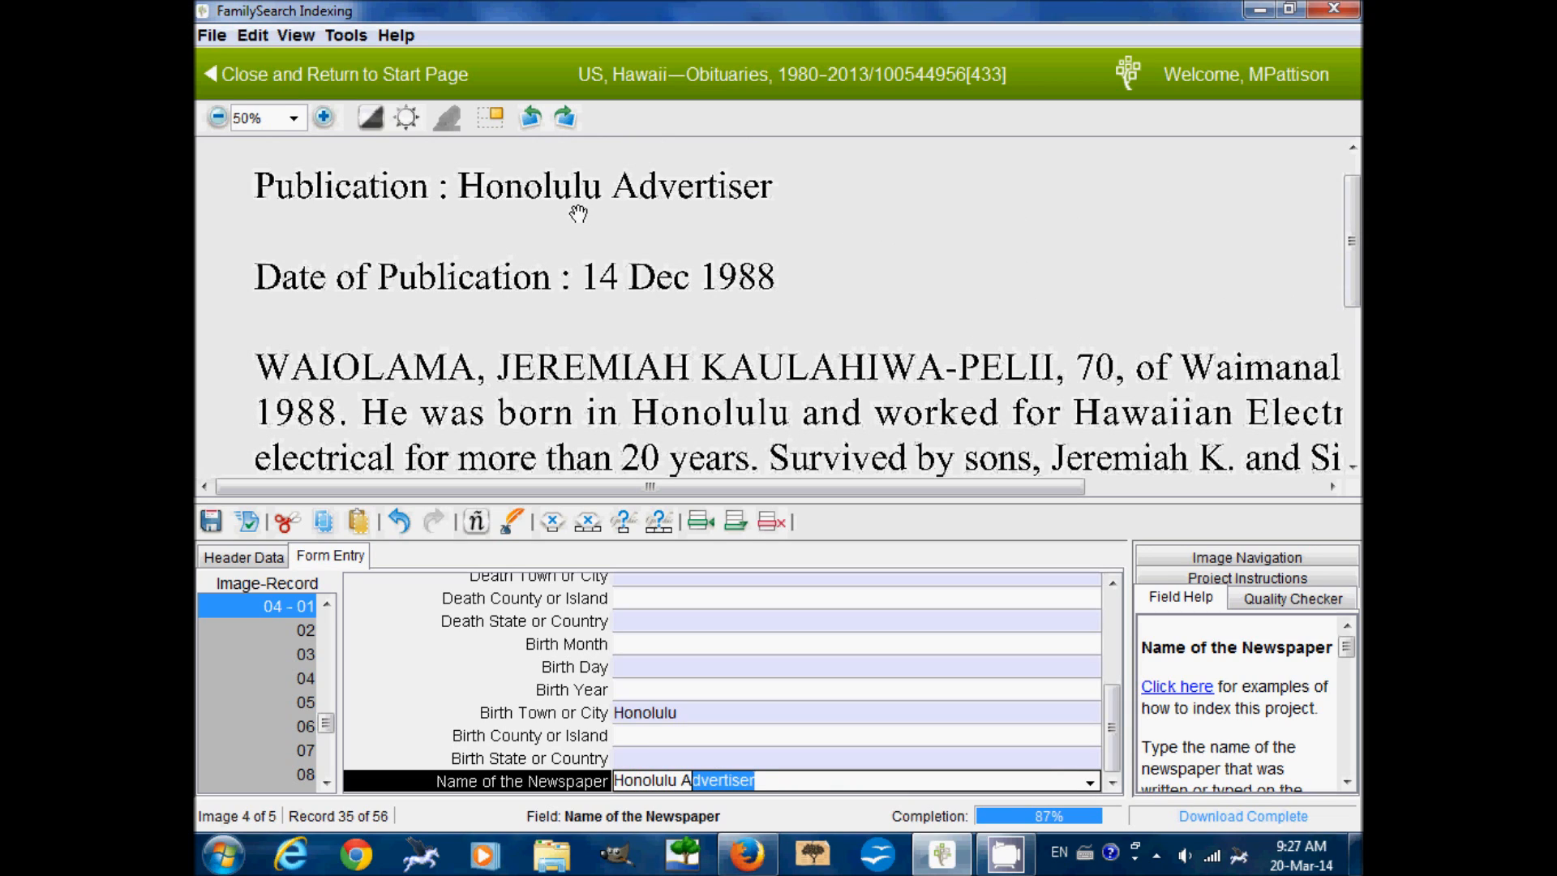
key(Tab)
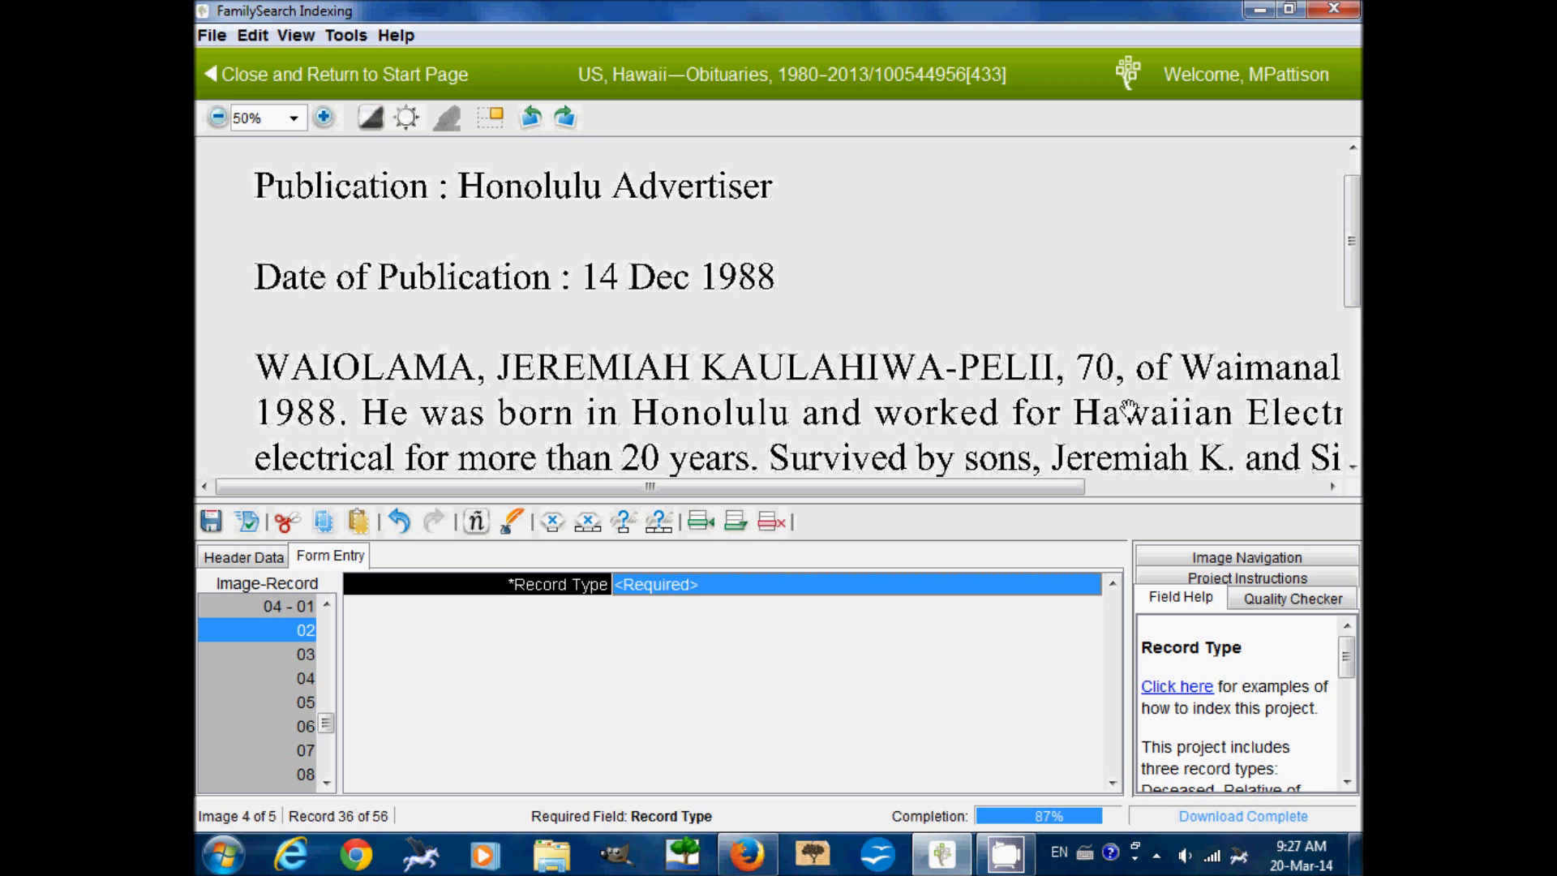
Shrink the image and make record 2 a Relative of Deceased with relationship Son
drag(1128, 408, 1110, 406)
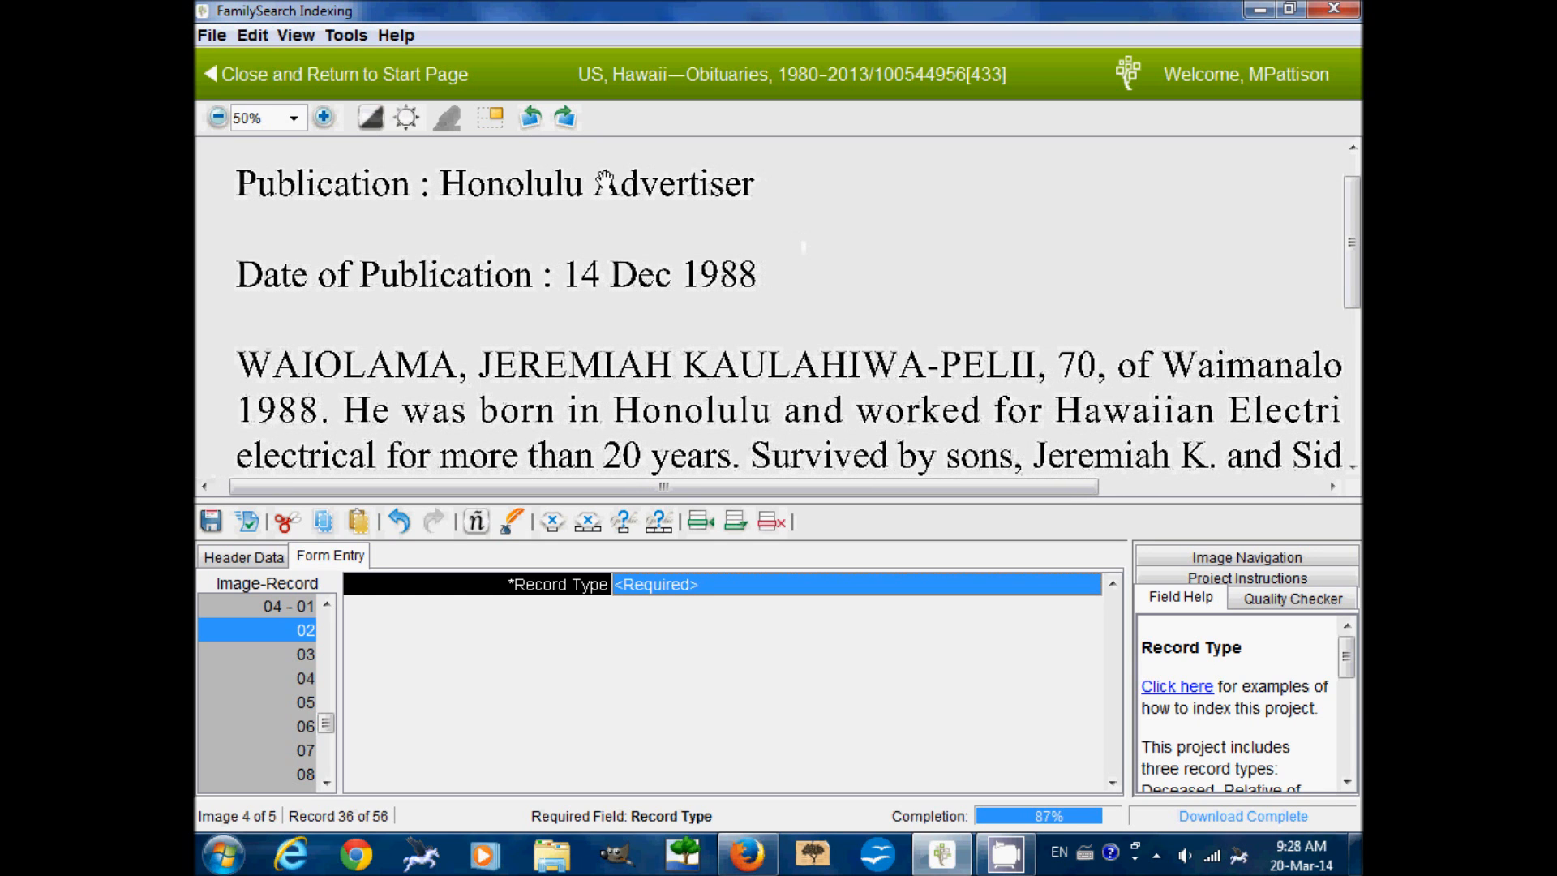
click(217, 118)
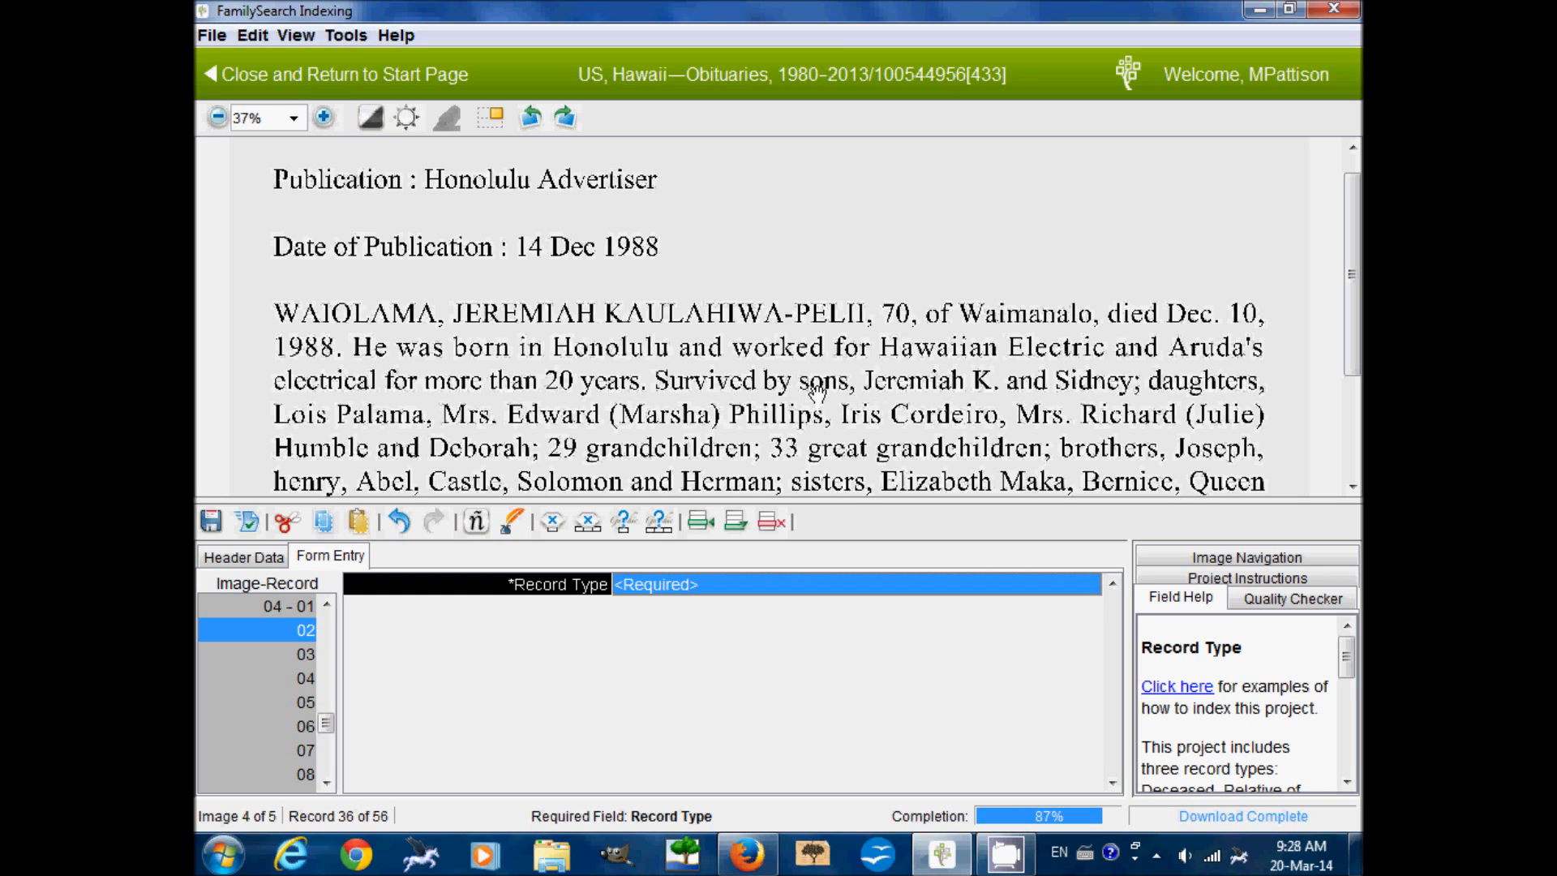
click(793, 581)
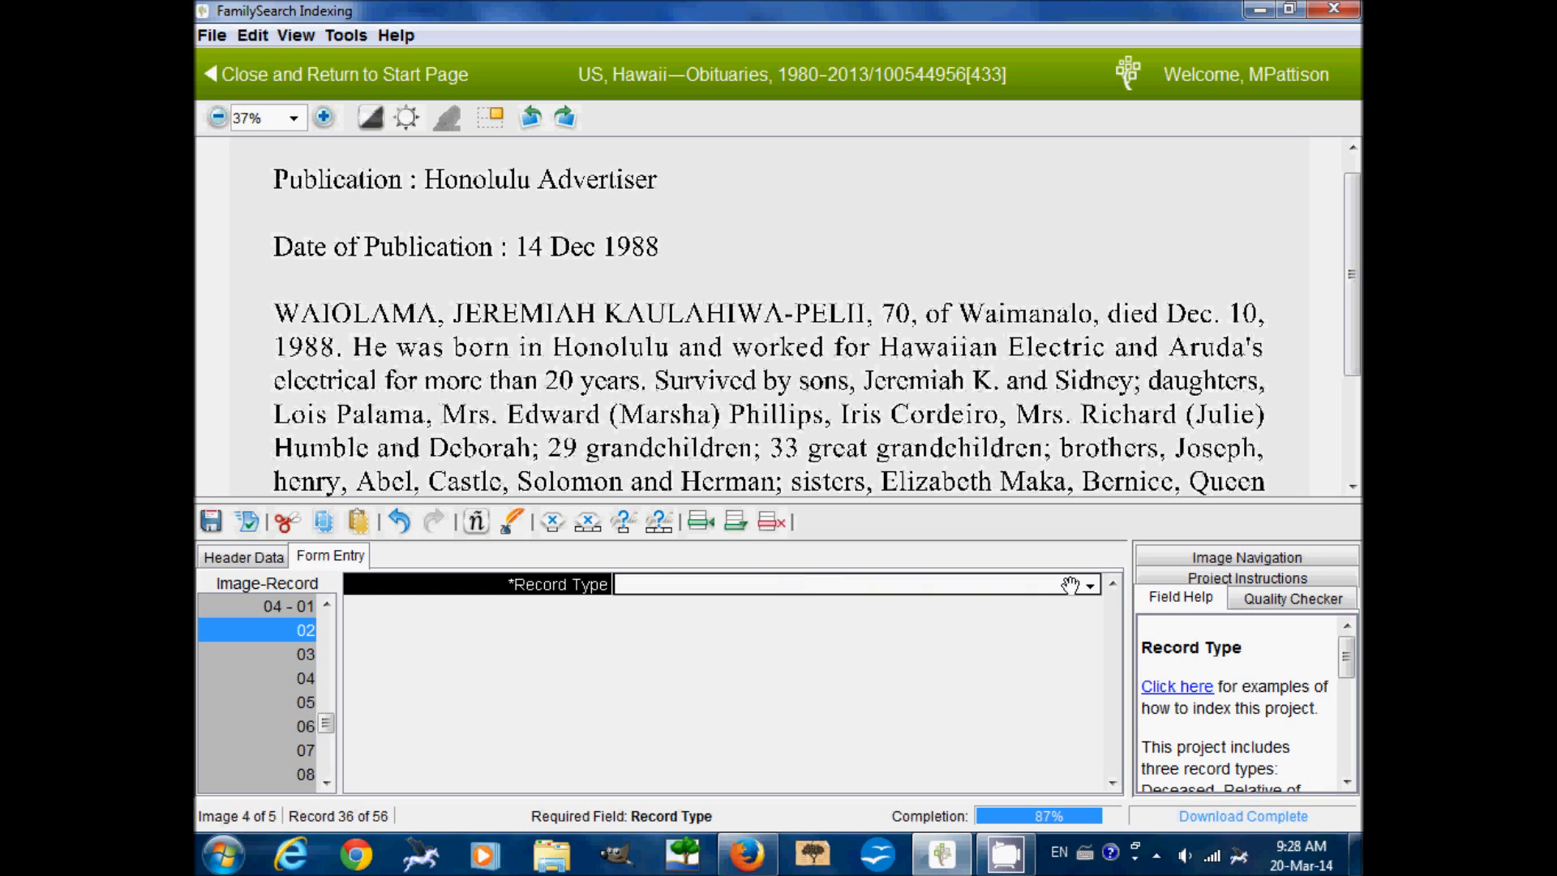
click(1090, 582)
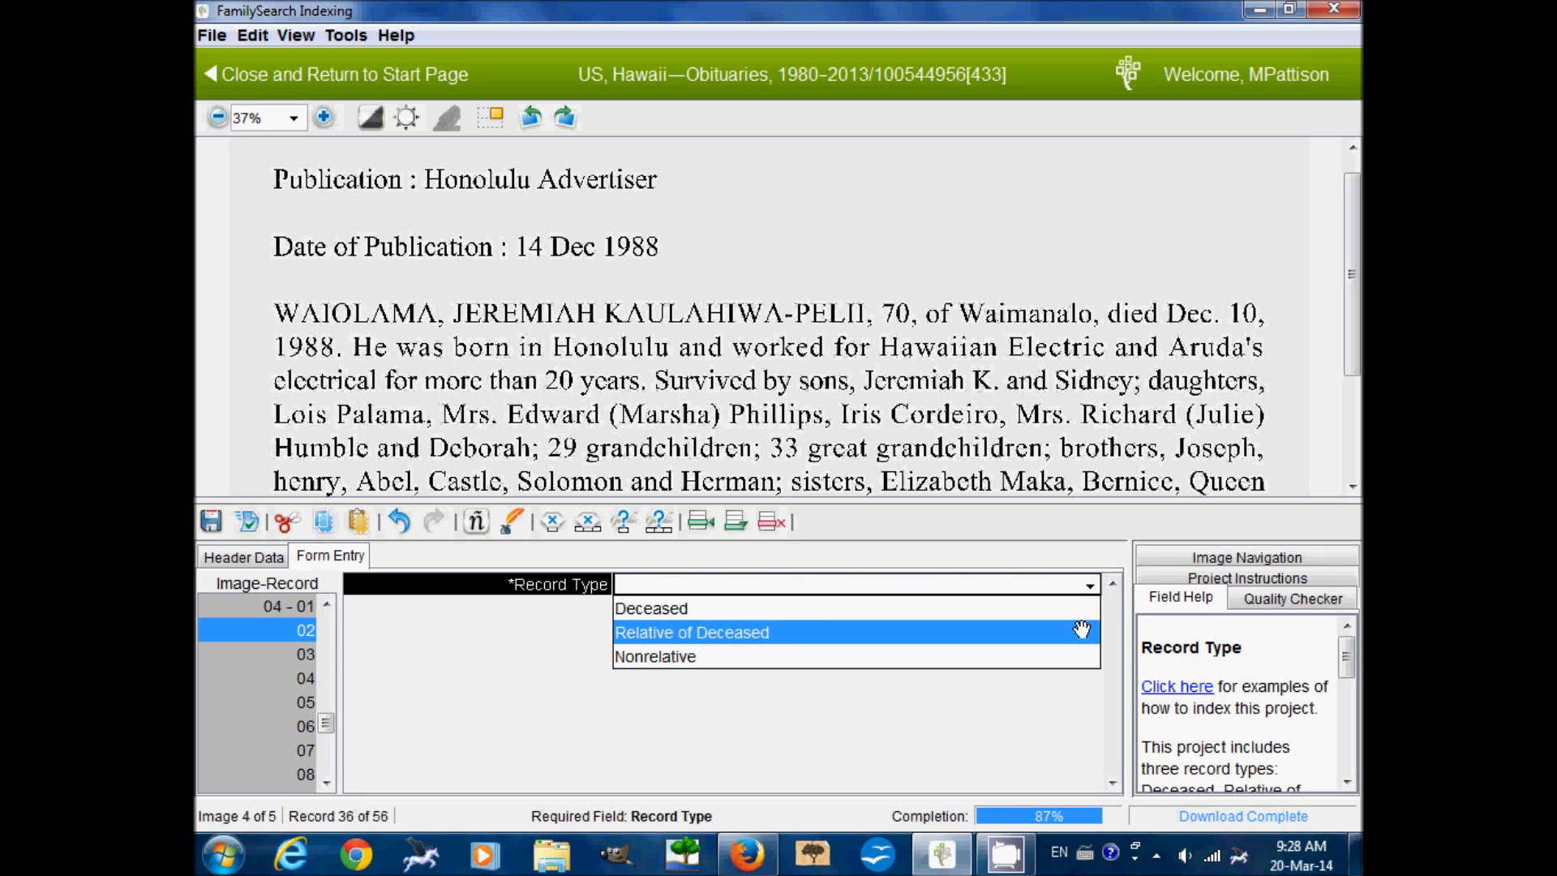
click(1082, 631)
text(Son)
key(Tab)
Enter given names Jeremiah K, mark the surname blank, and advance to record 3
text(Jeremiah)
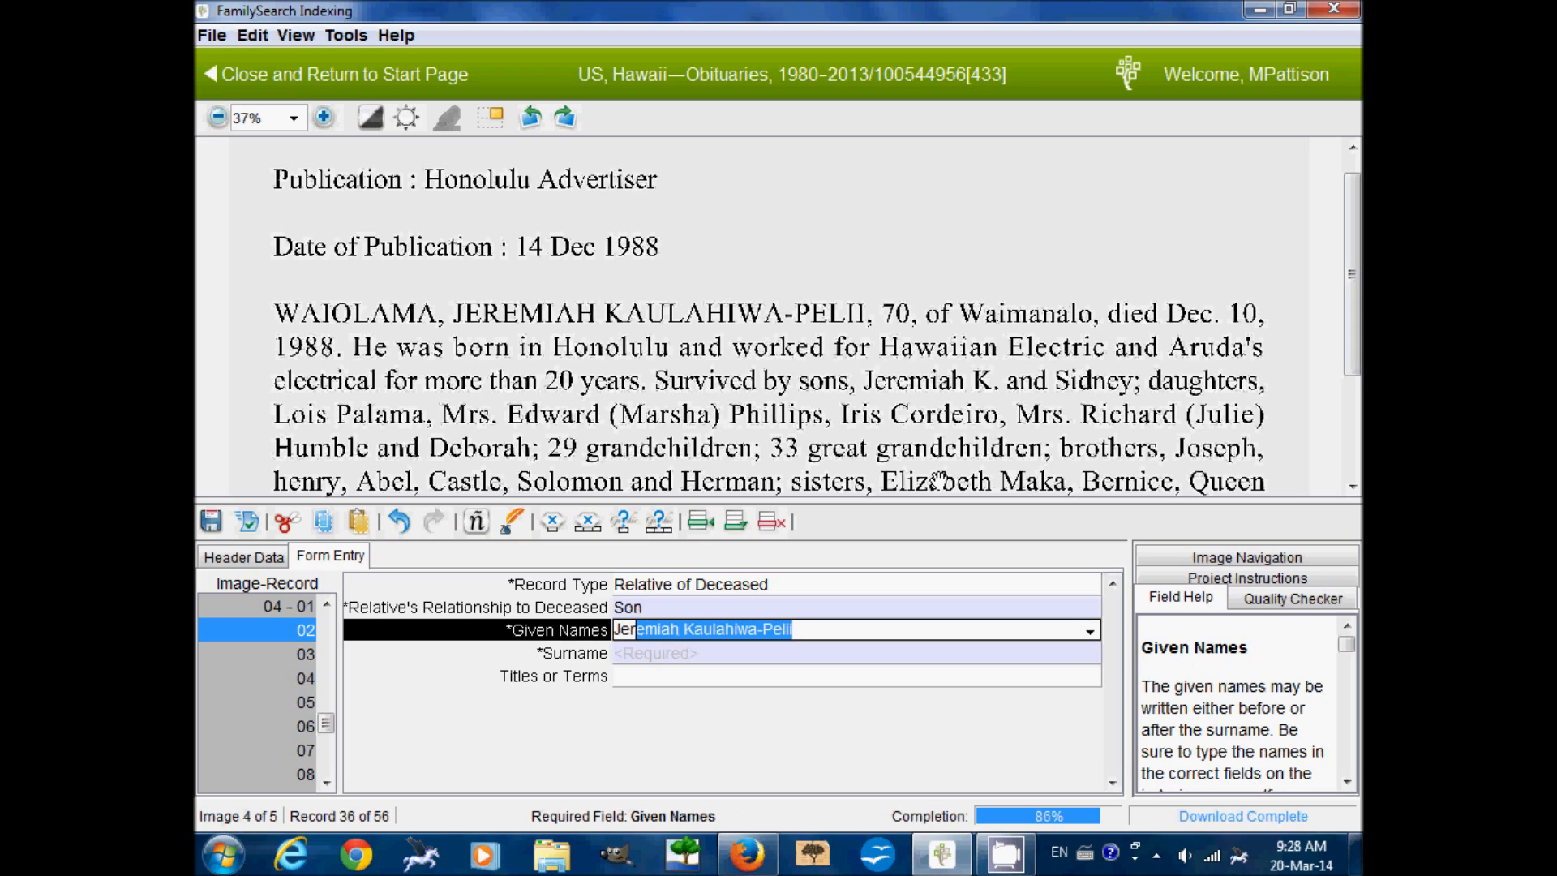
text( K)
key(Delete)
key(Tab)
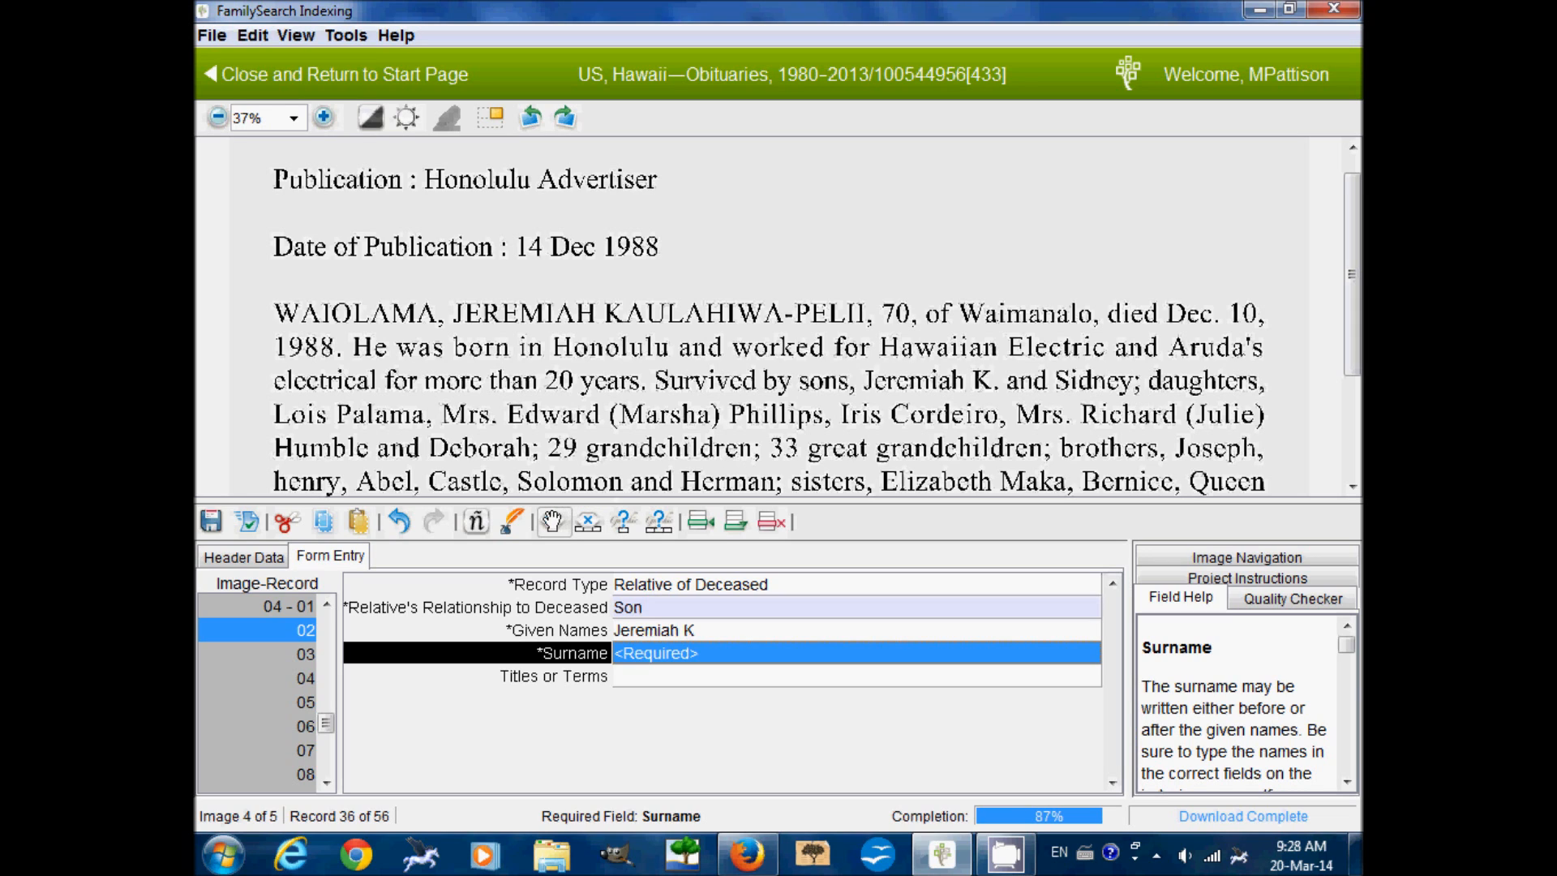
key(ctrl+b)
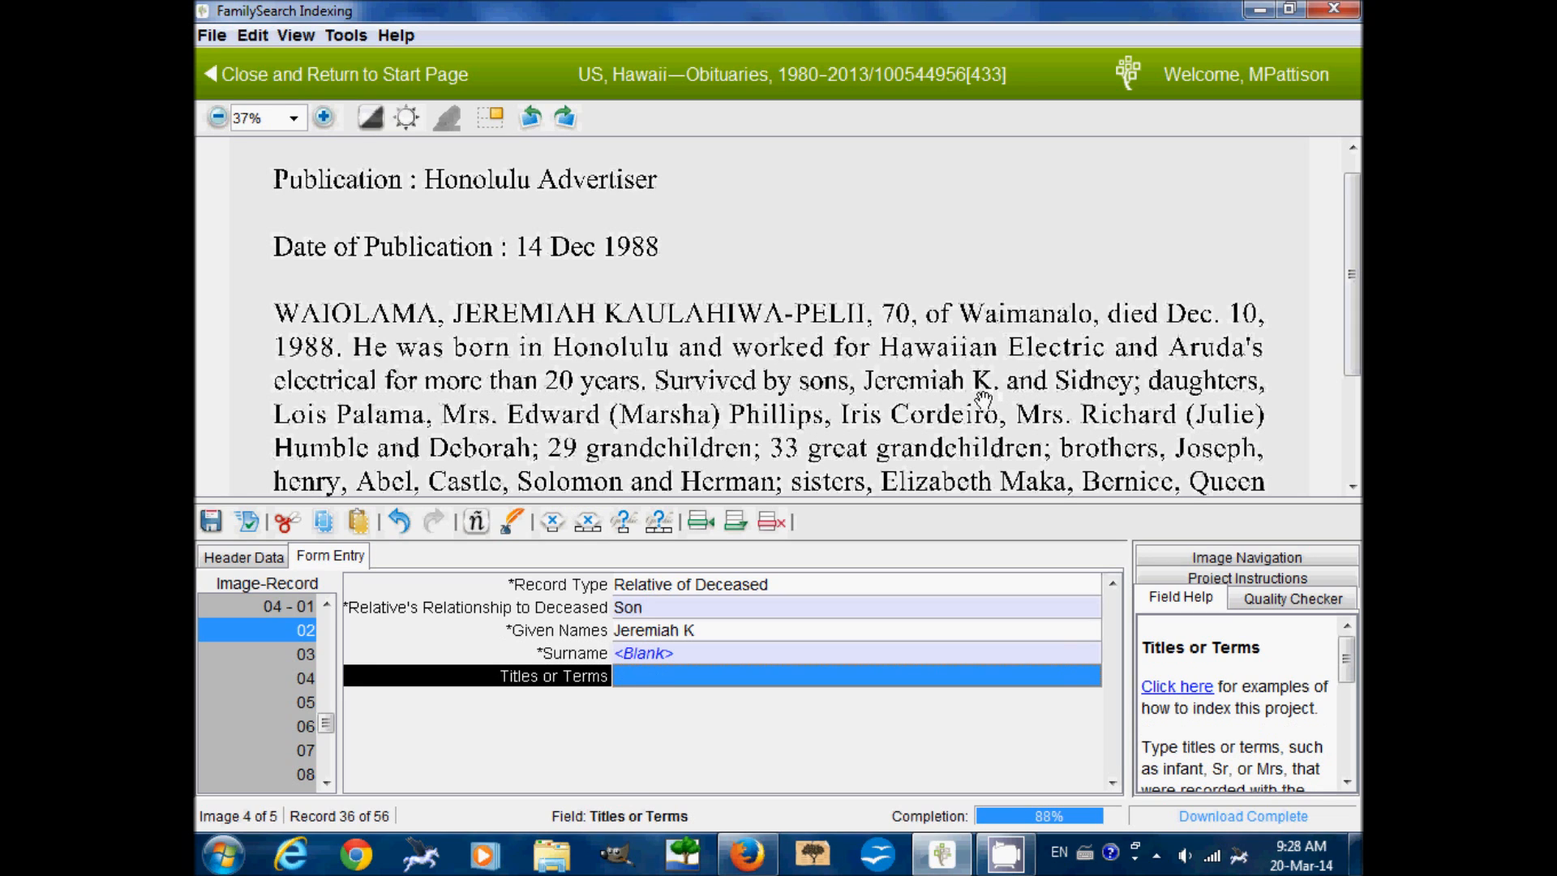
key(Tab)
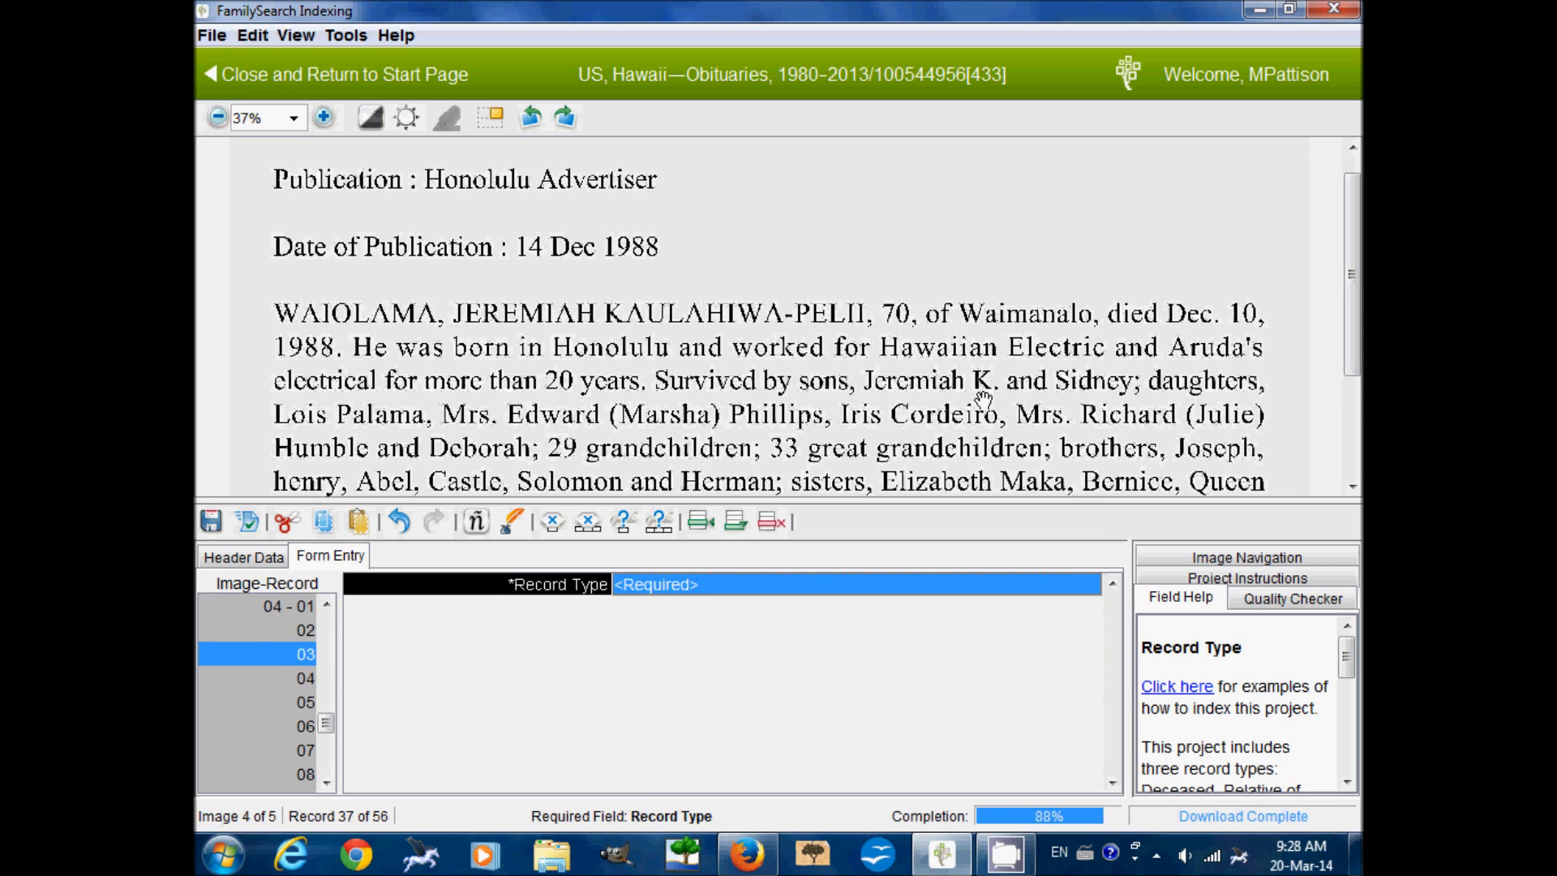
Index record 3 as son Sidney with a blank surname
text(R)
text(Son)
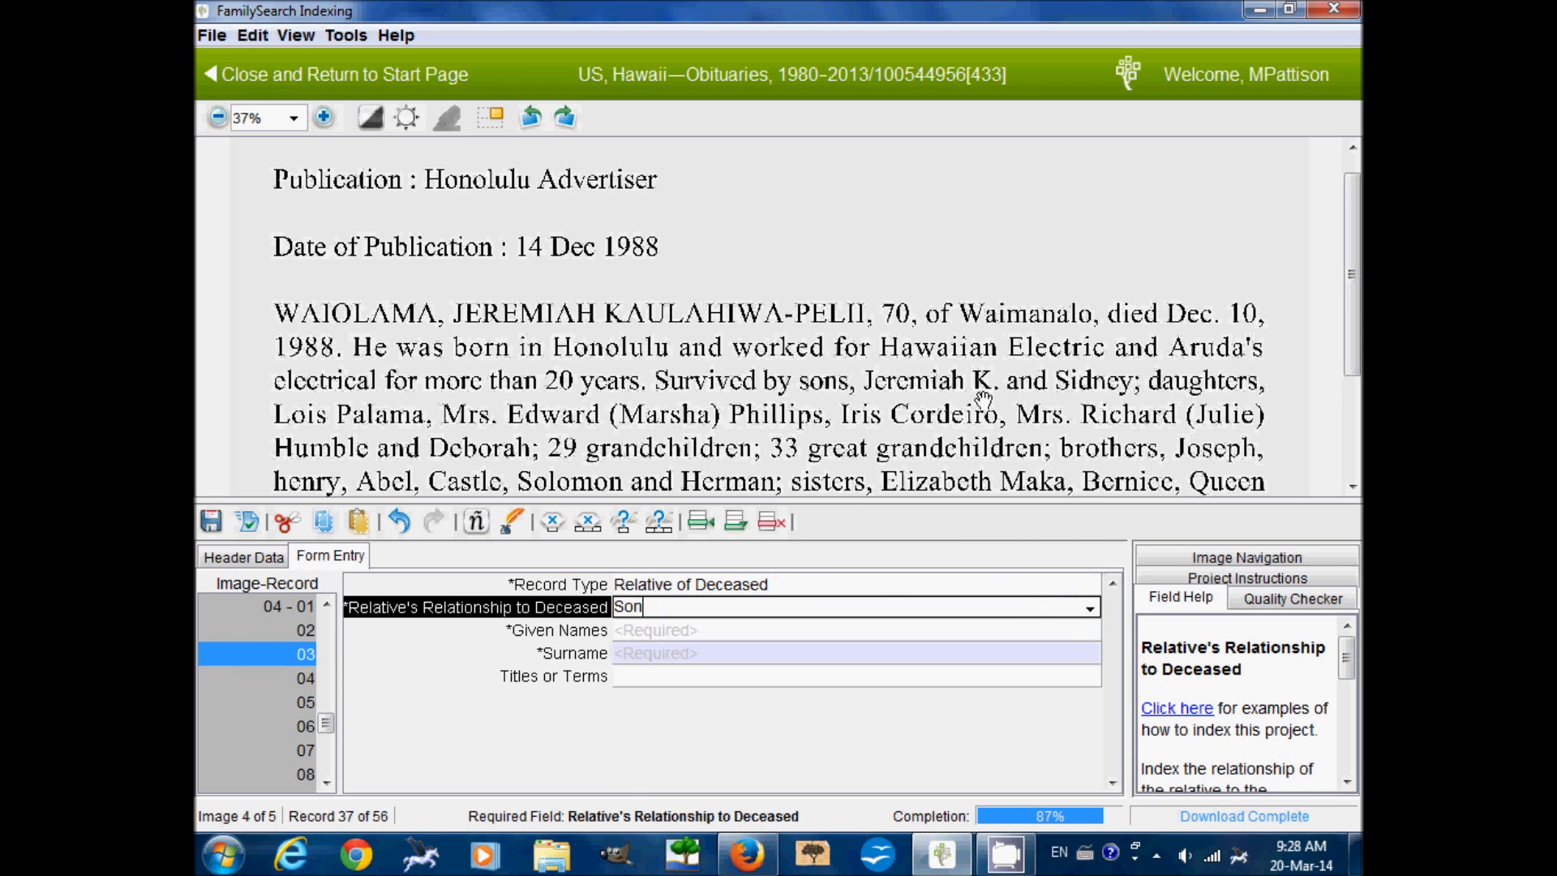
key(Tab)
text(Sidney)
key(Tab)
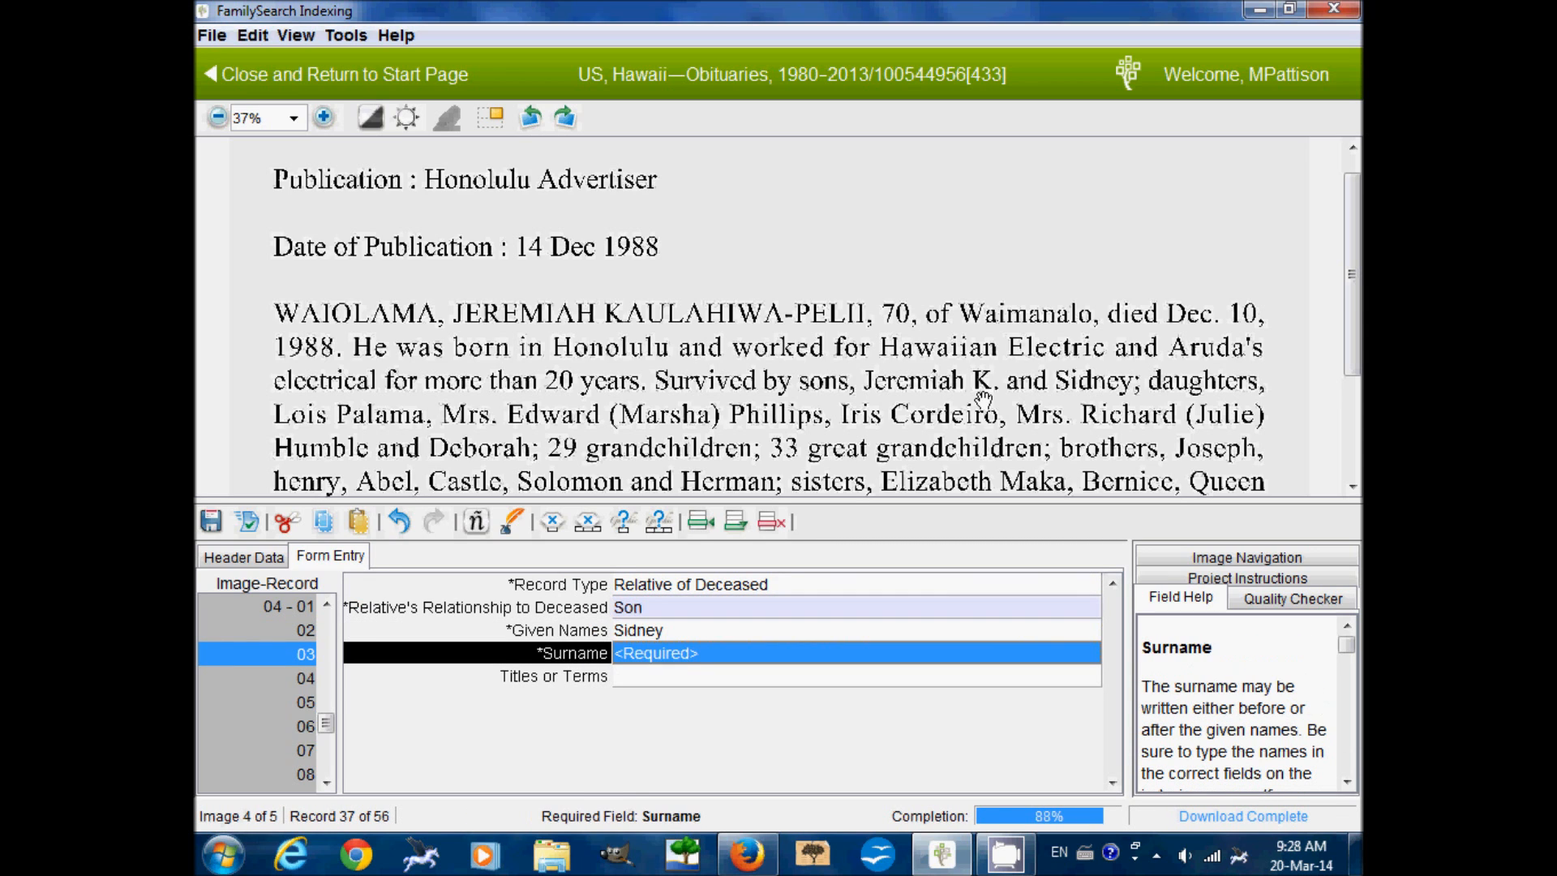
key(ctrl+b)
key(Tab)
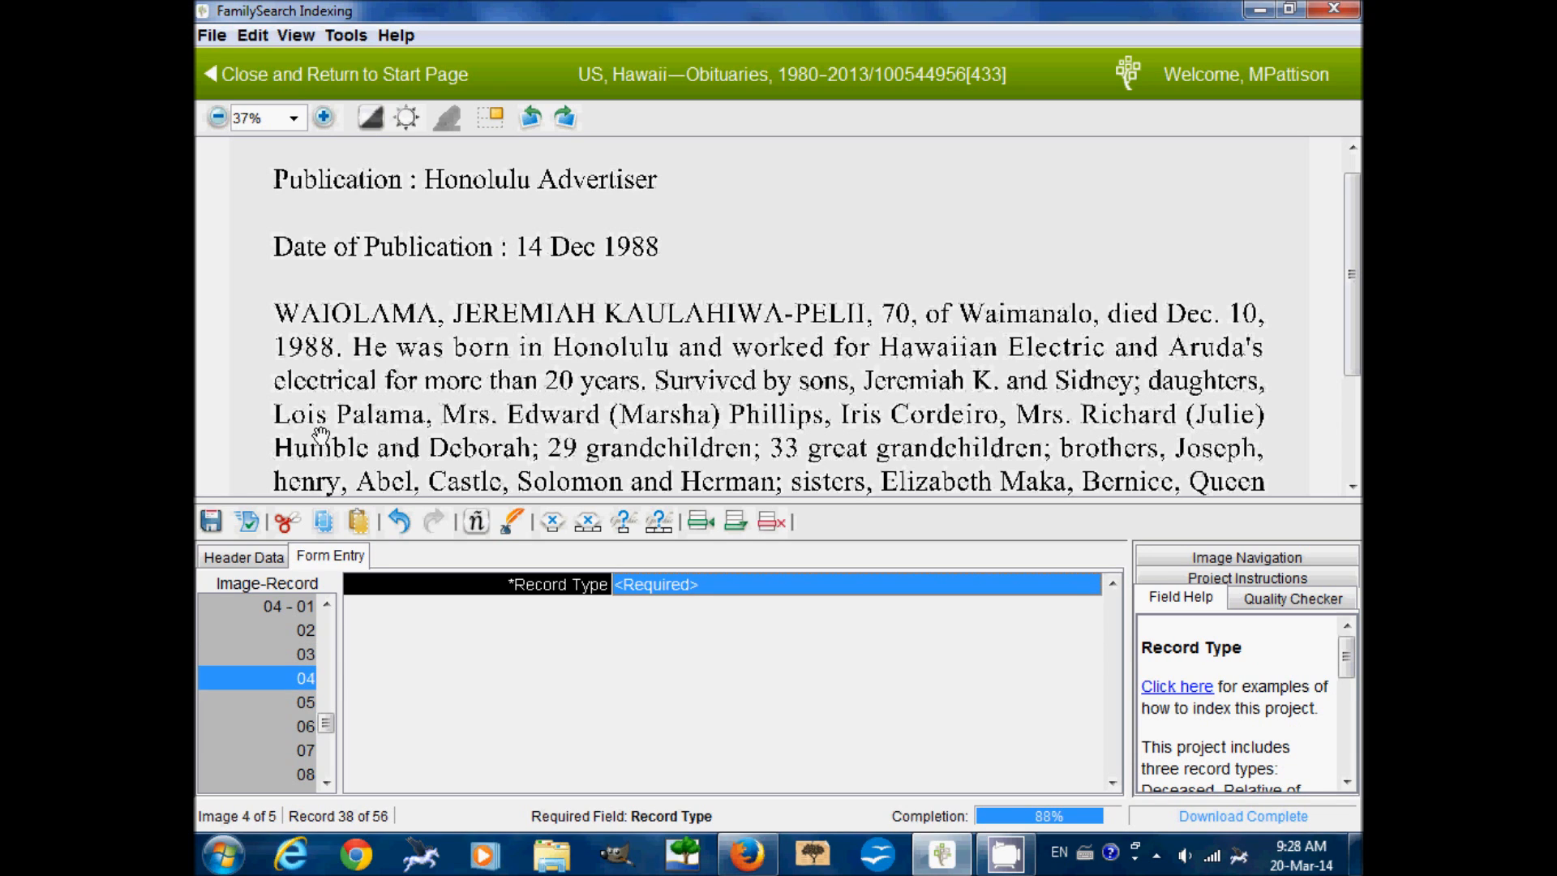
text(r)
key(Tab)
text(d)
key(Tab)
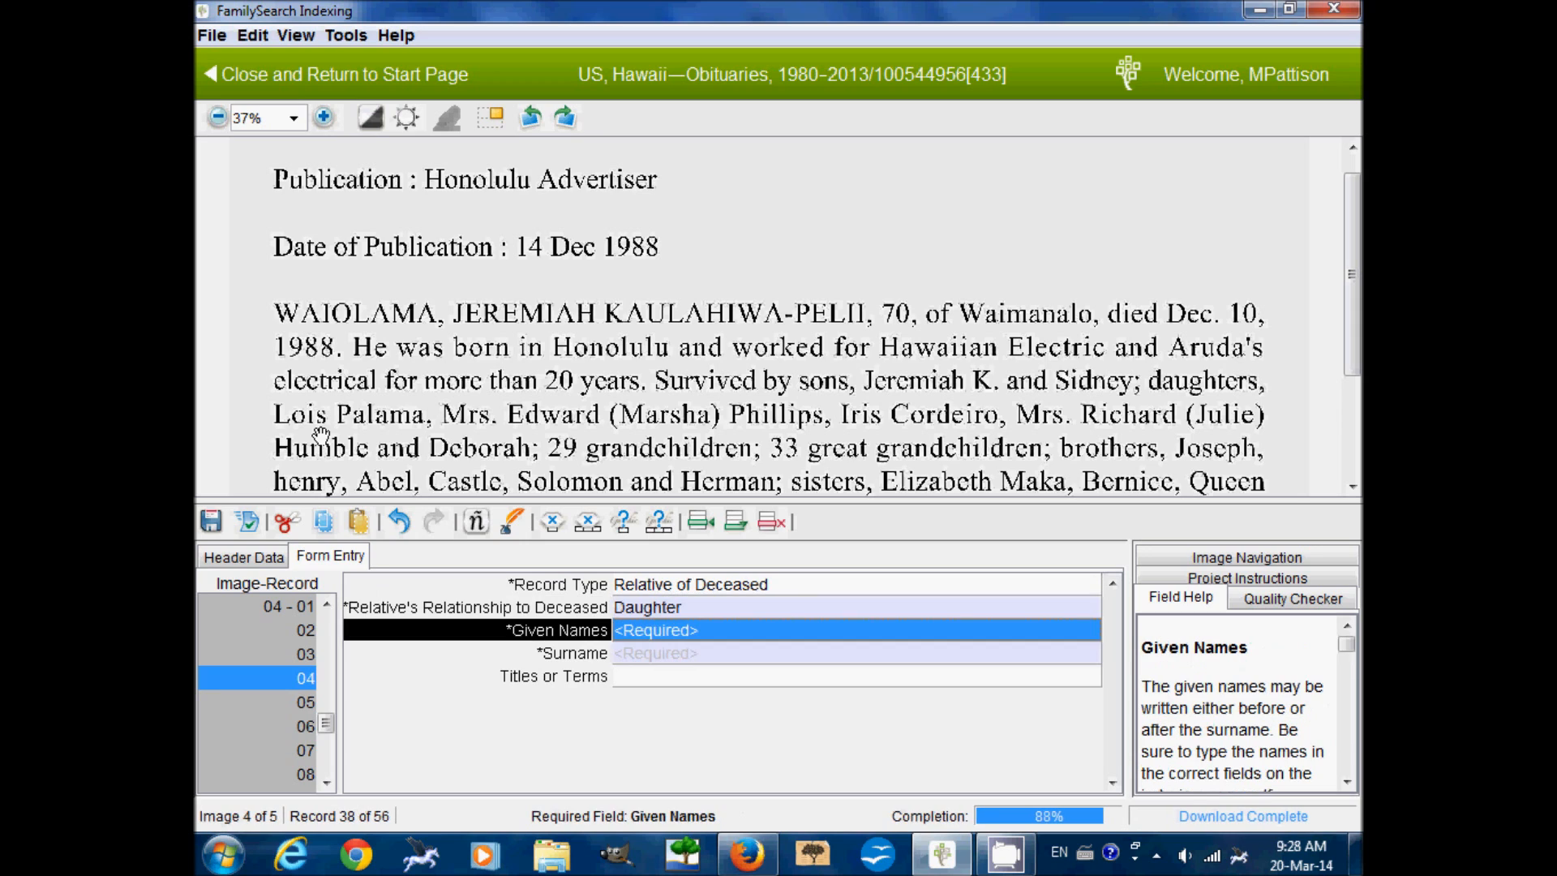
key(Tab)
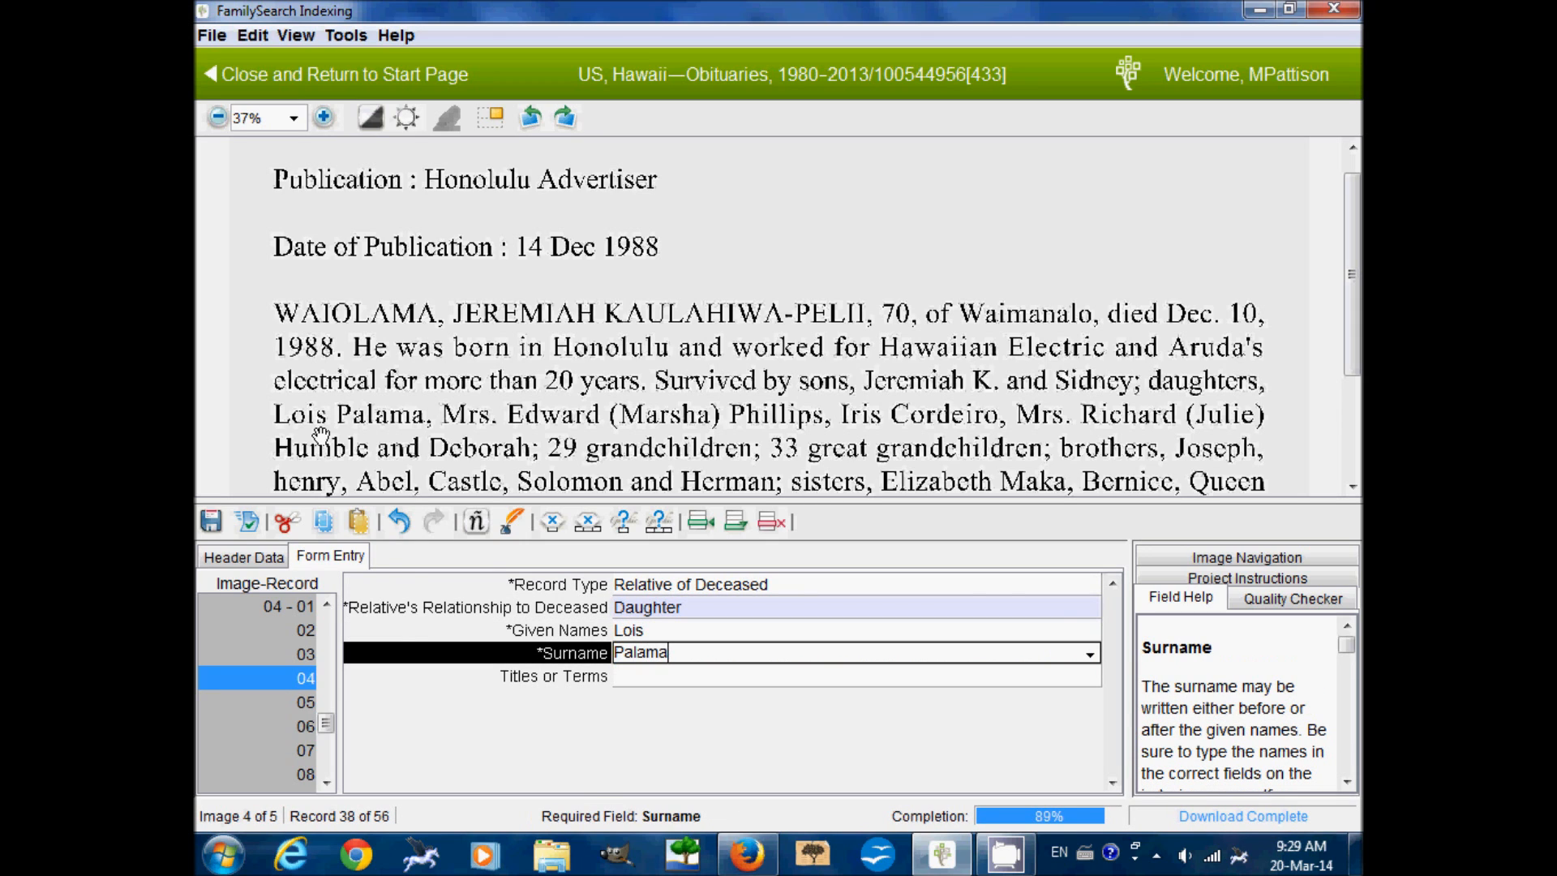
key(Tab)
key(Tab)
text(r)
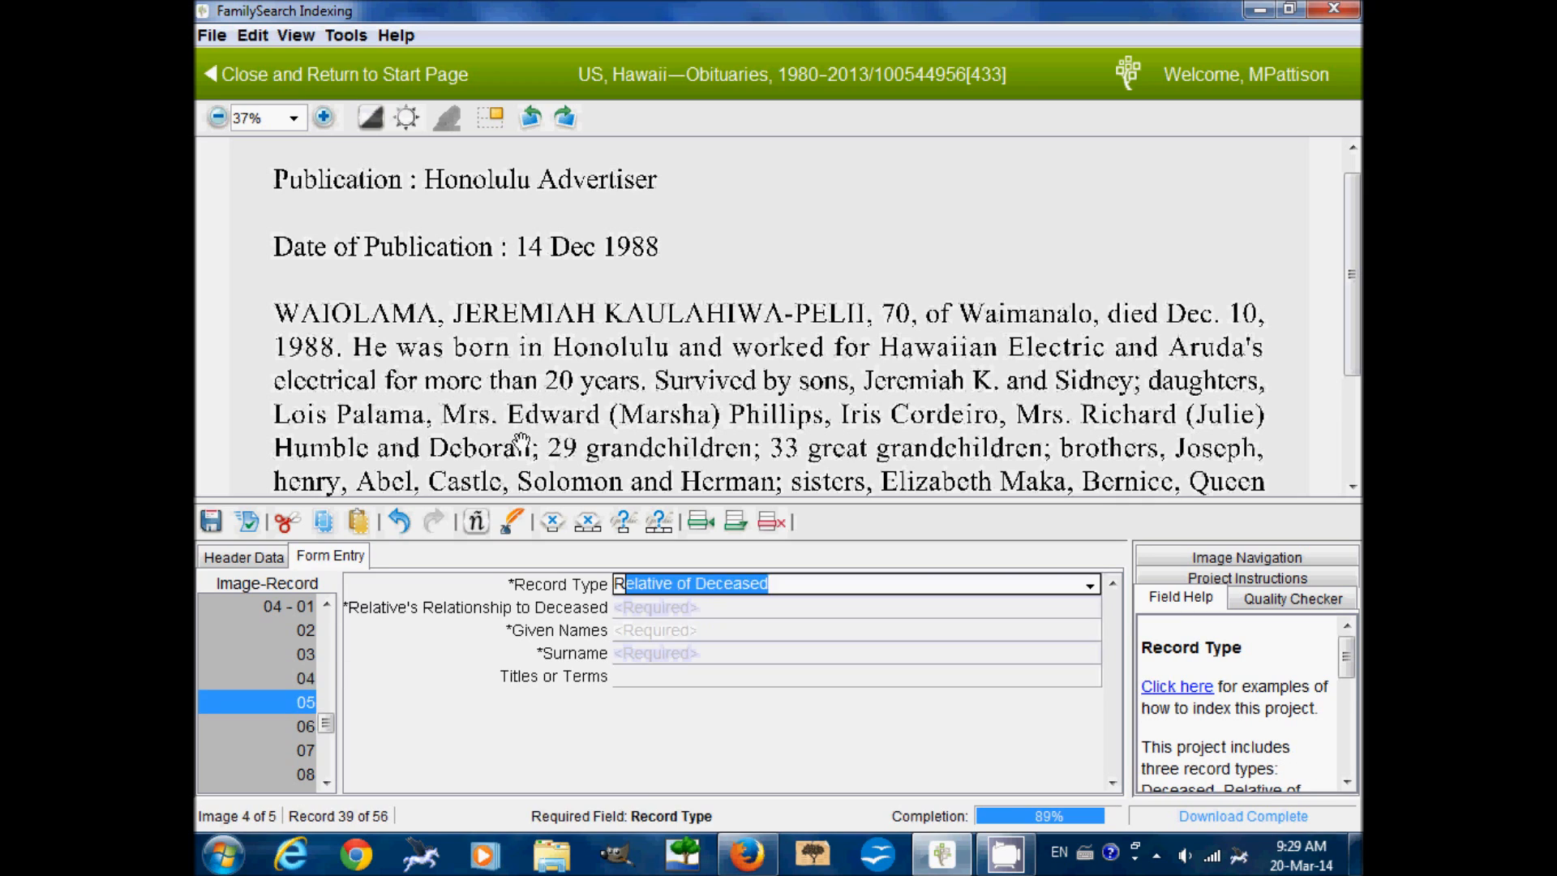
key(Tab)
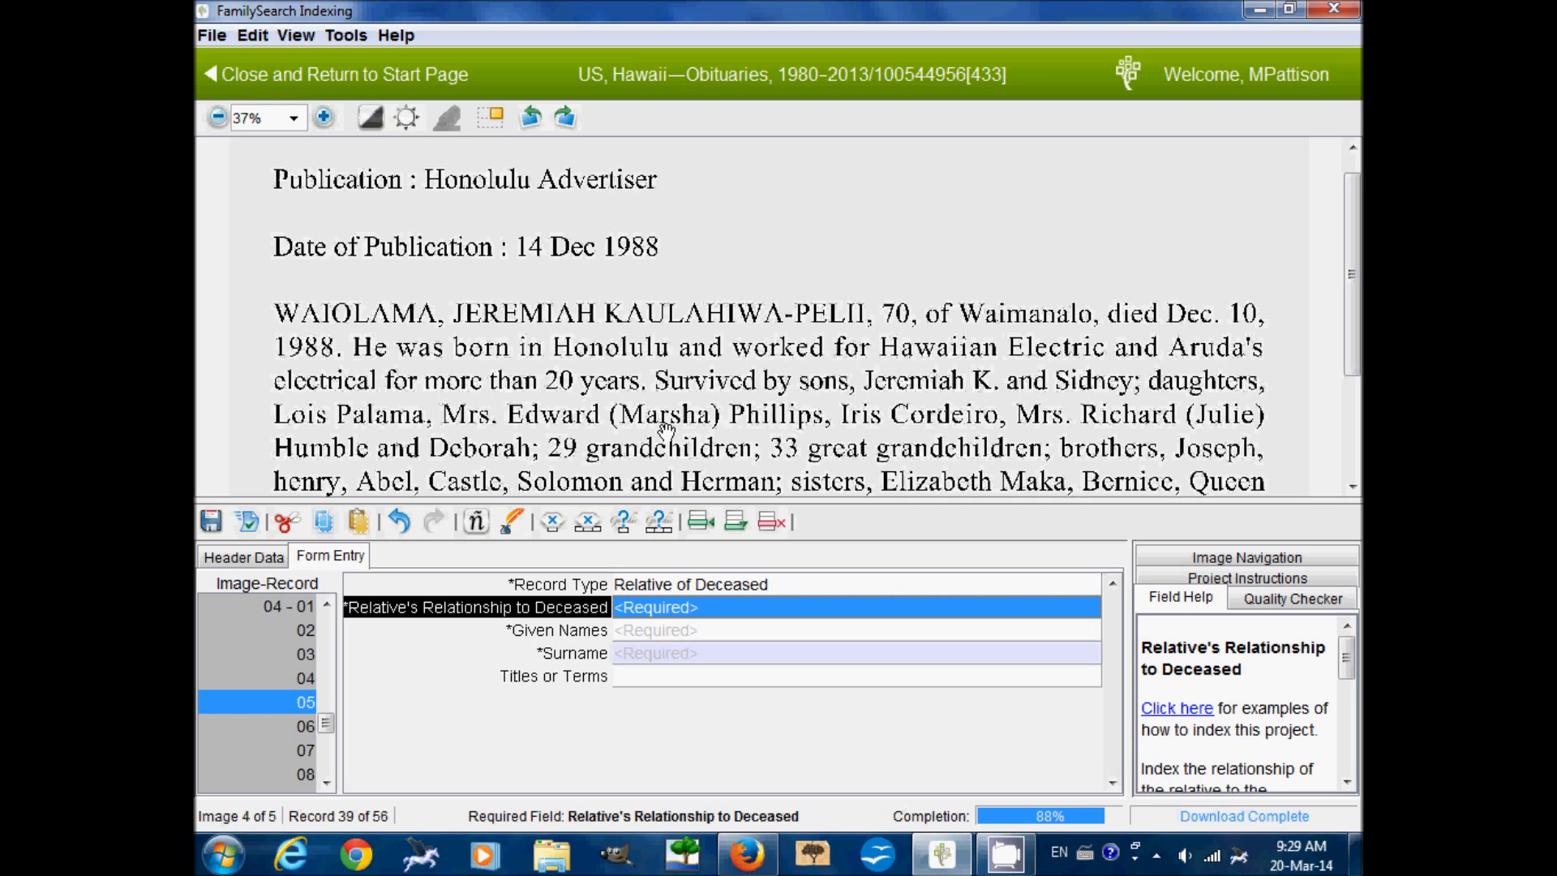
text(d)
key(Tab)
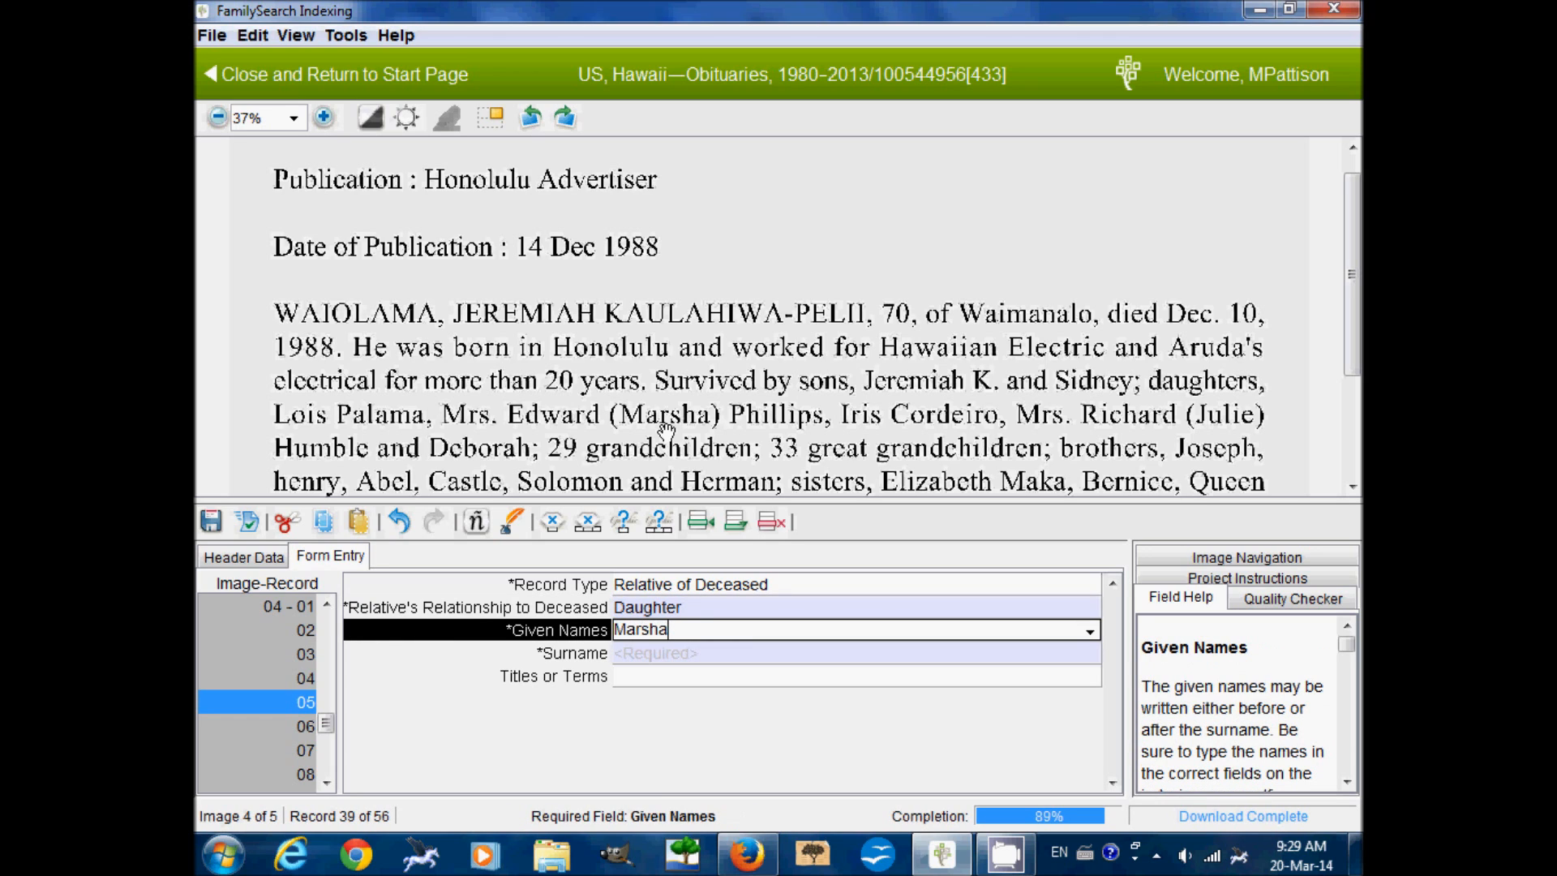
key(Tab)
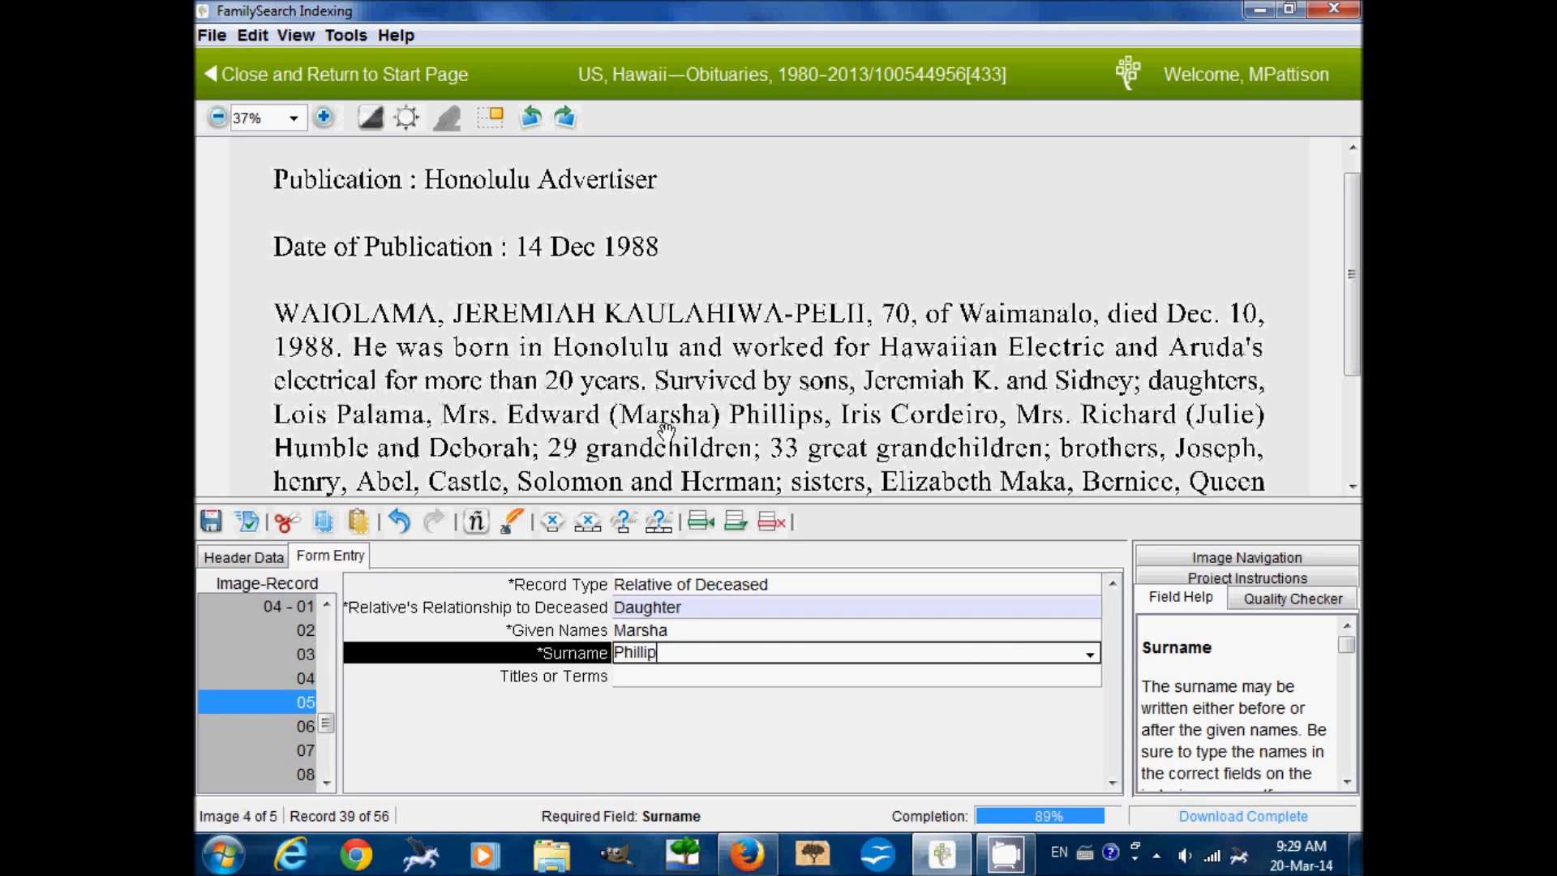
key(Tab)
text(Mrs)
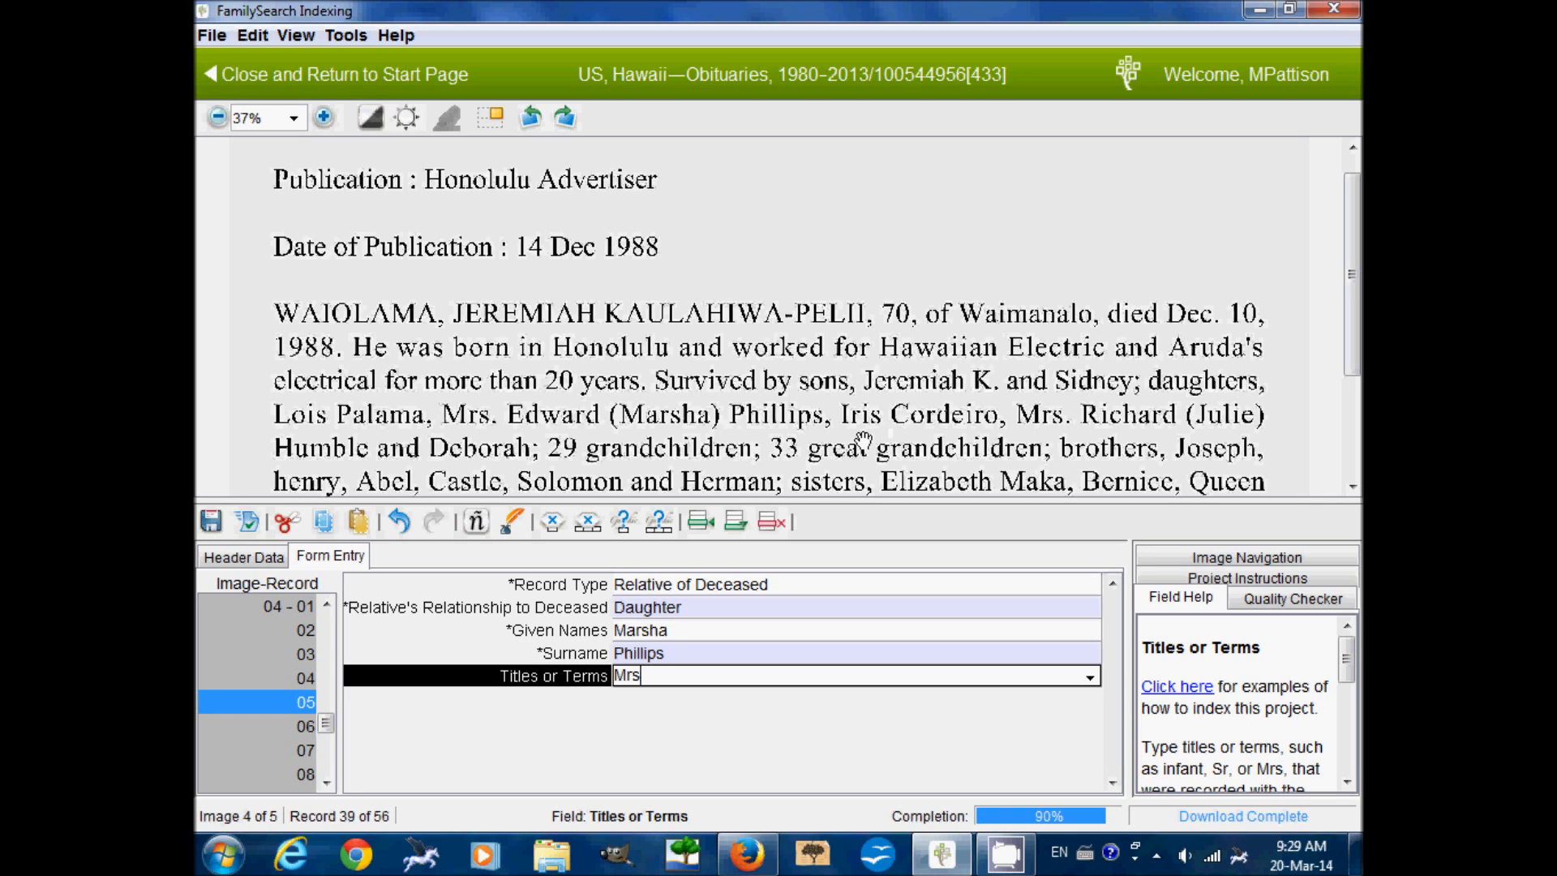
key(Tab)
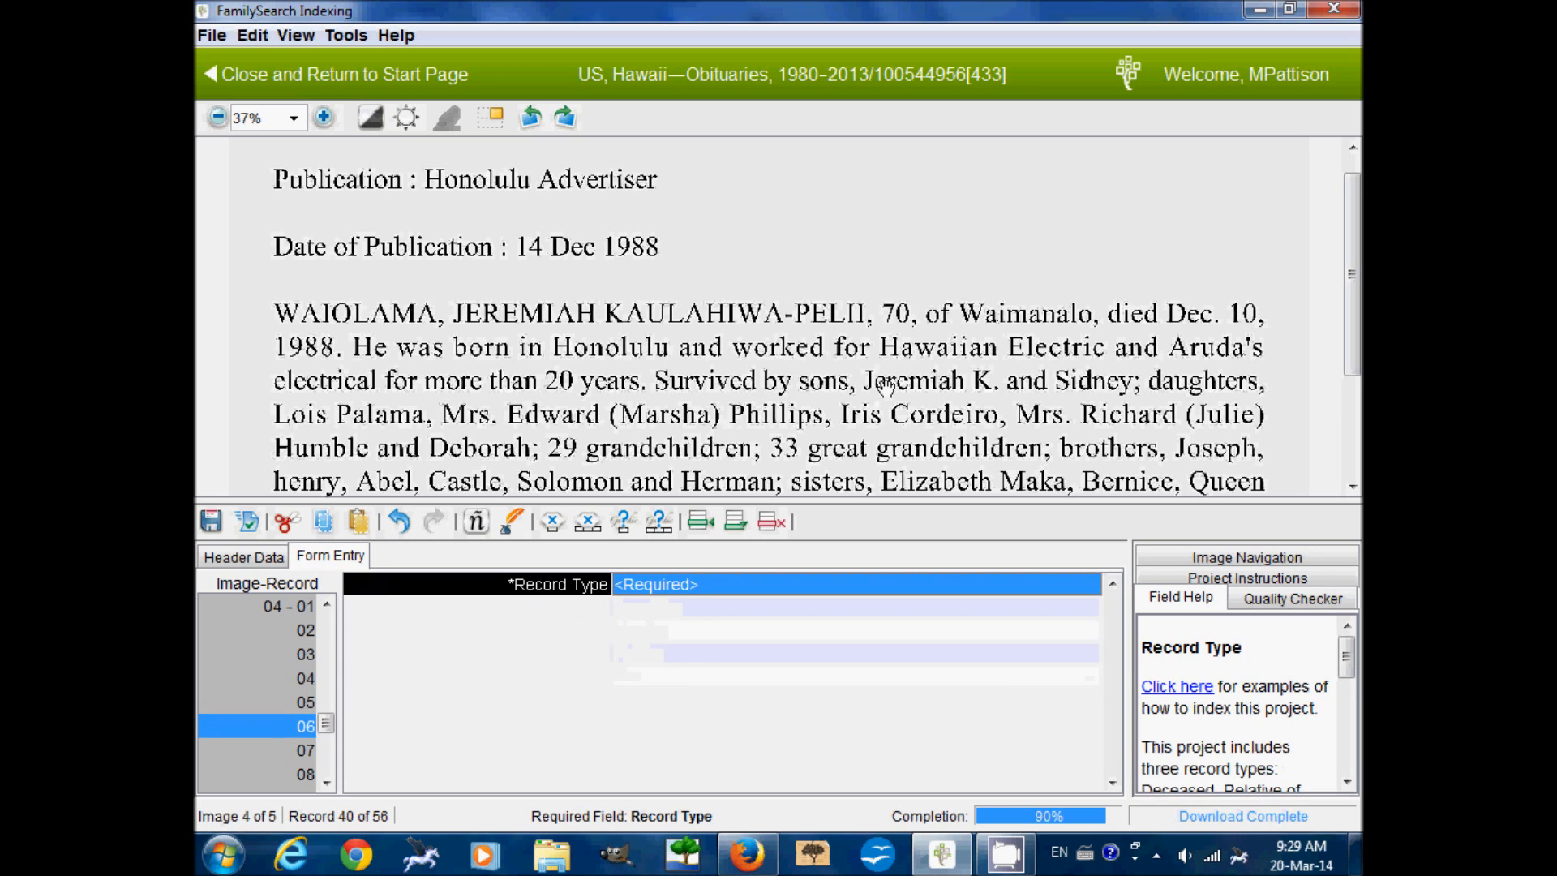
text(Relative of Deceased)
key(Tab)
text(Daughter)
key(Tab)
key(Tab)
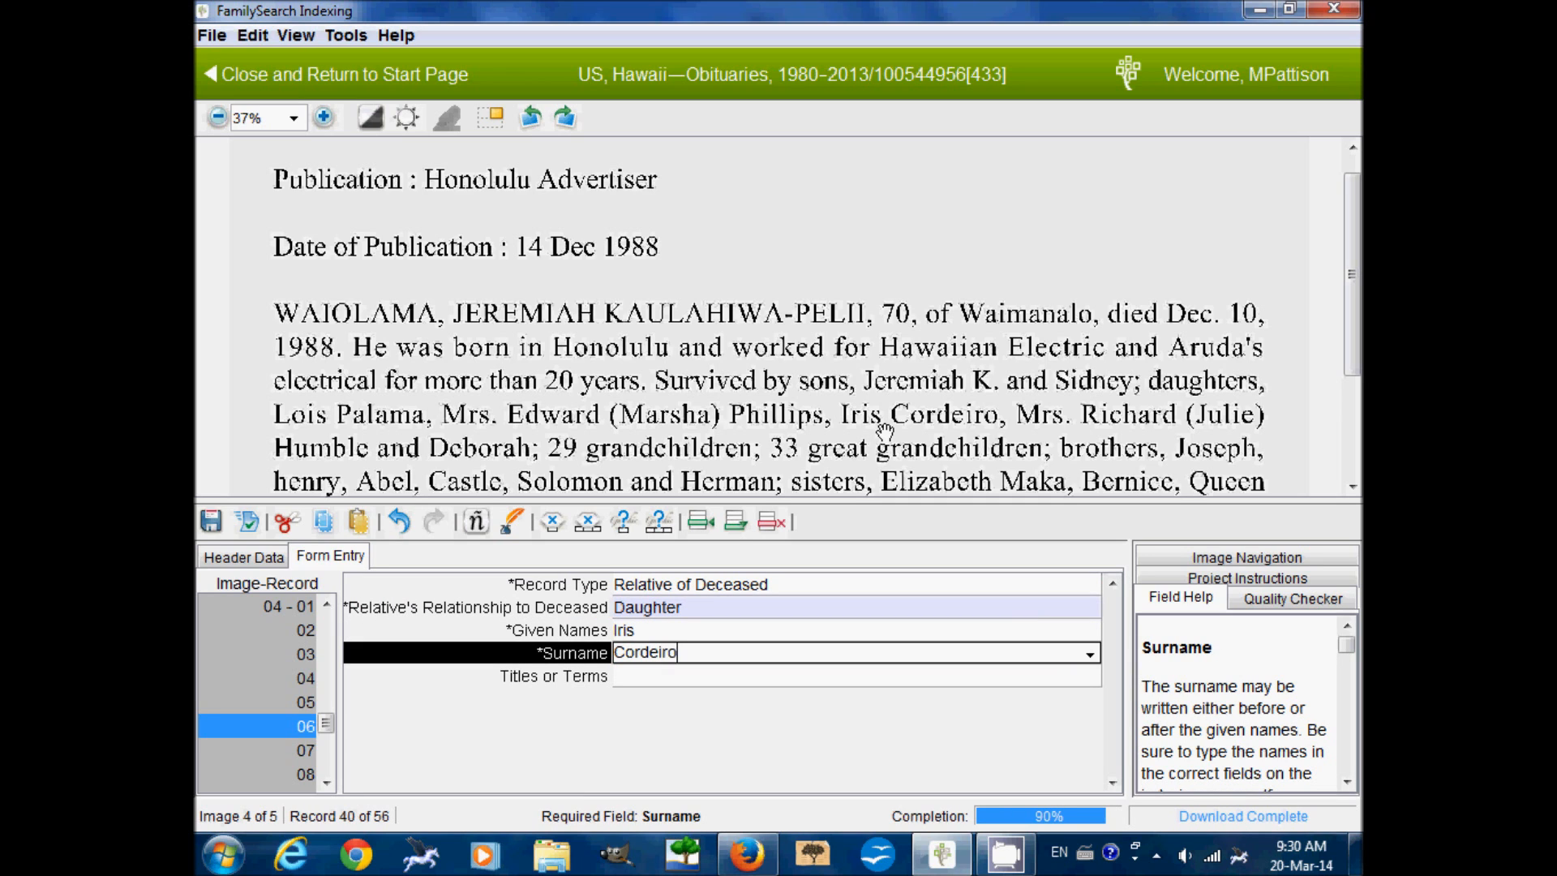
key(Tab)
key(Tab)
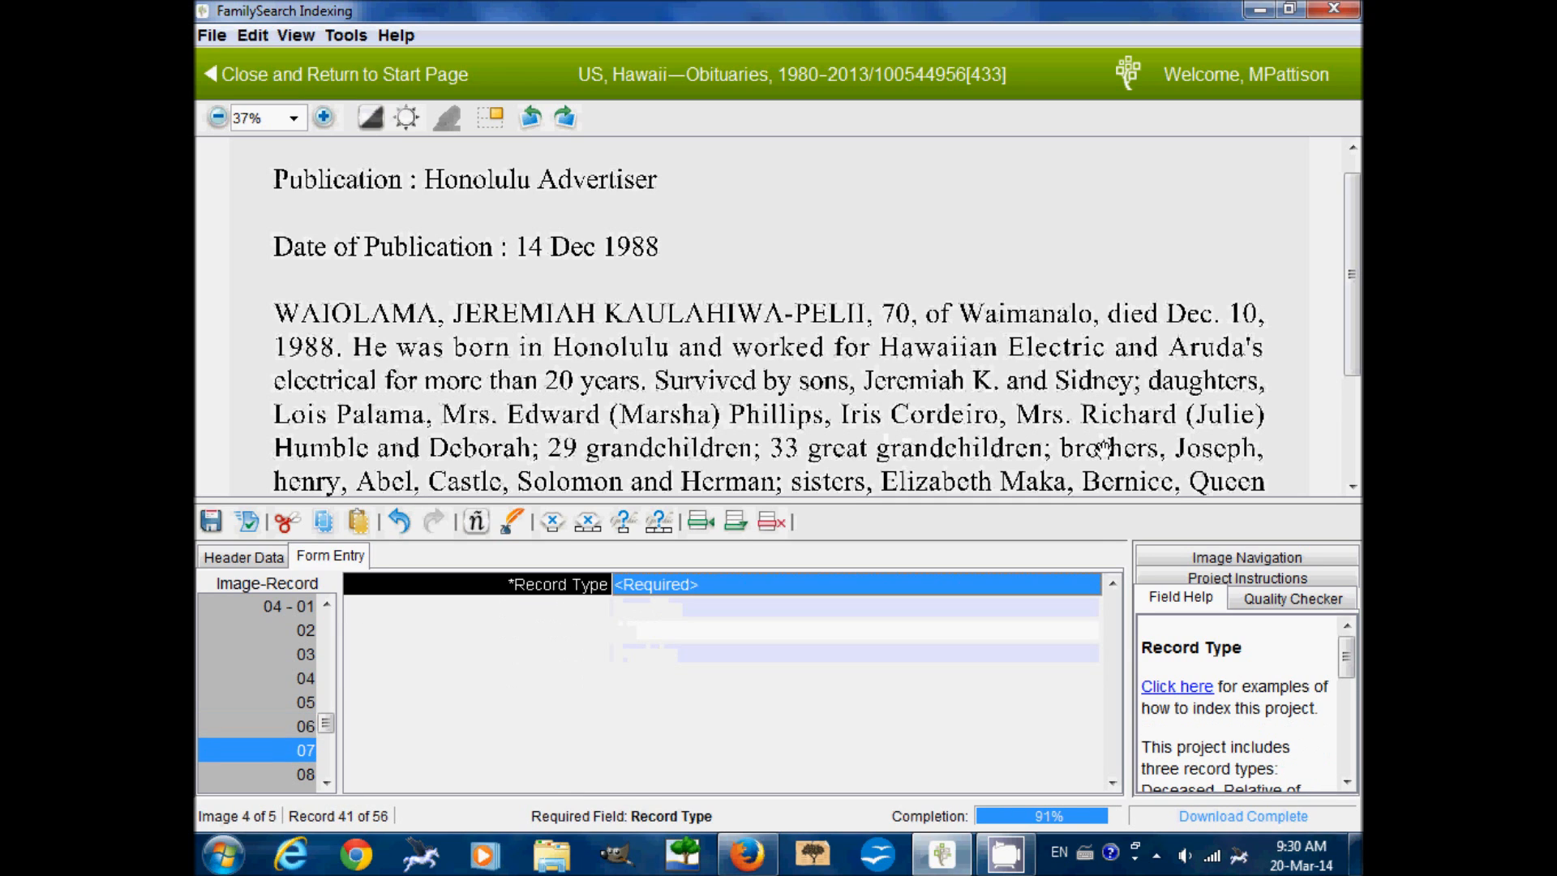
text(Relative of Deceased)
key(Tab)
text(Daughter)
key(Tab)
key(Tab)
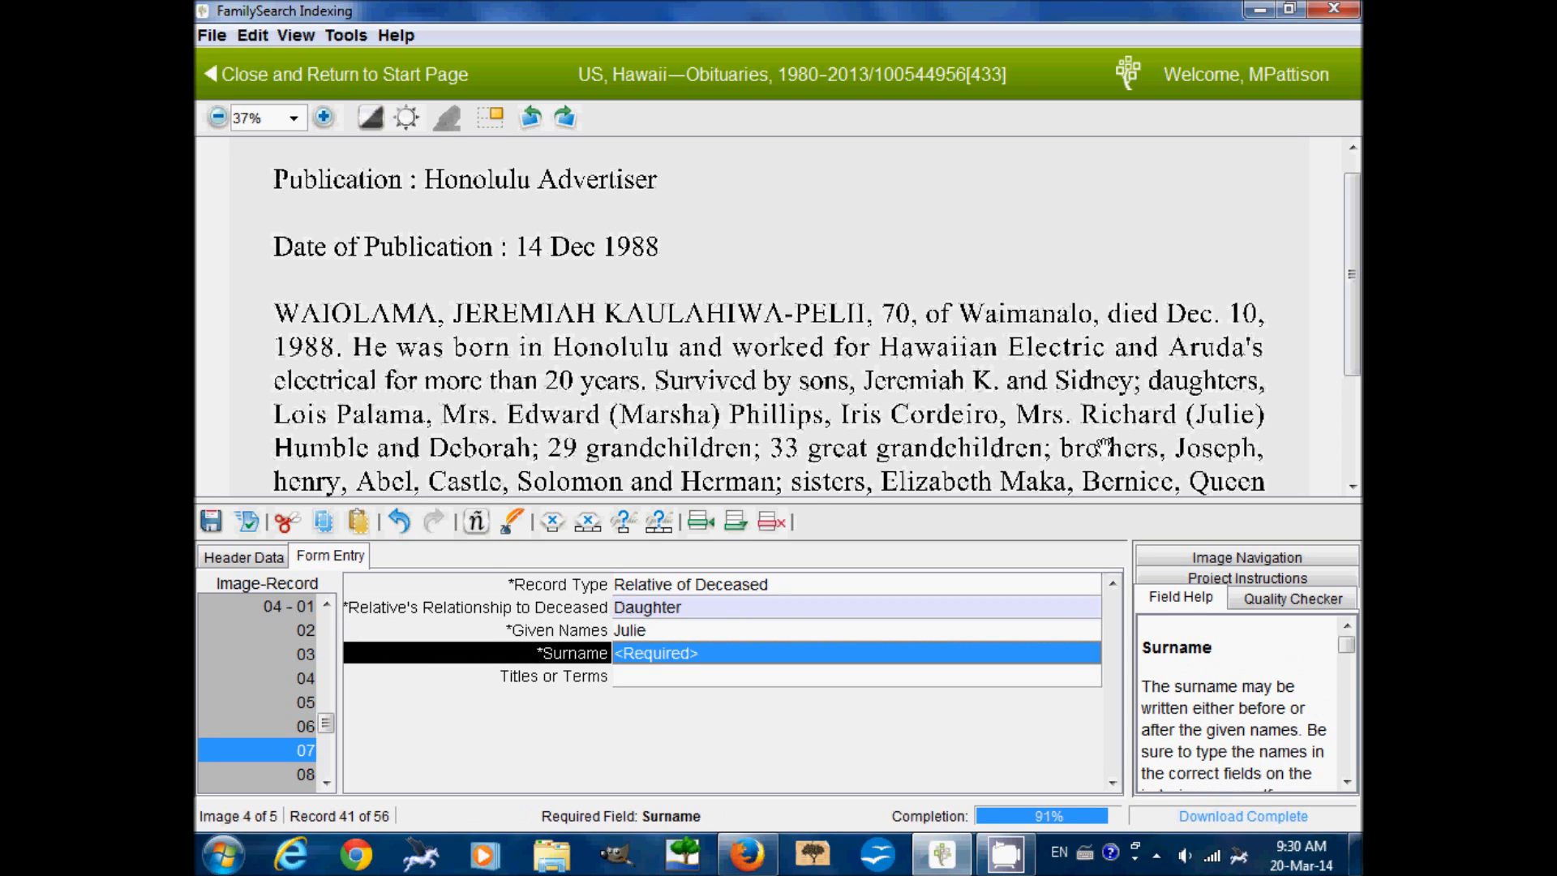
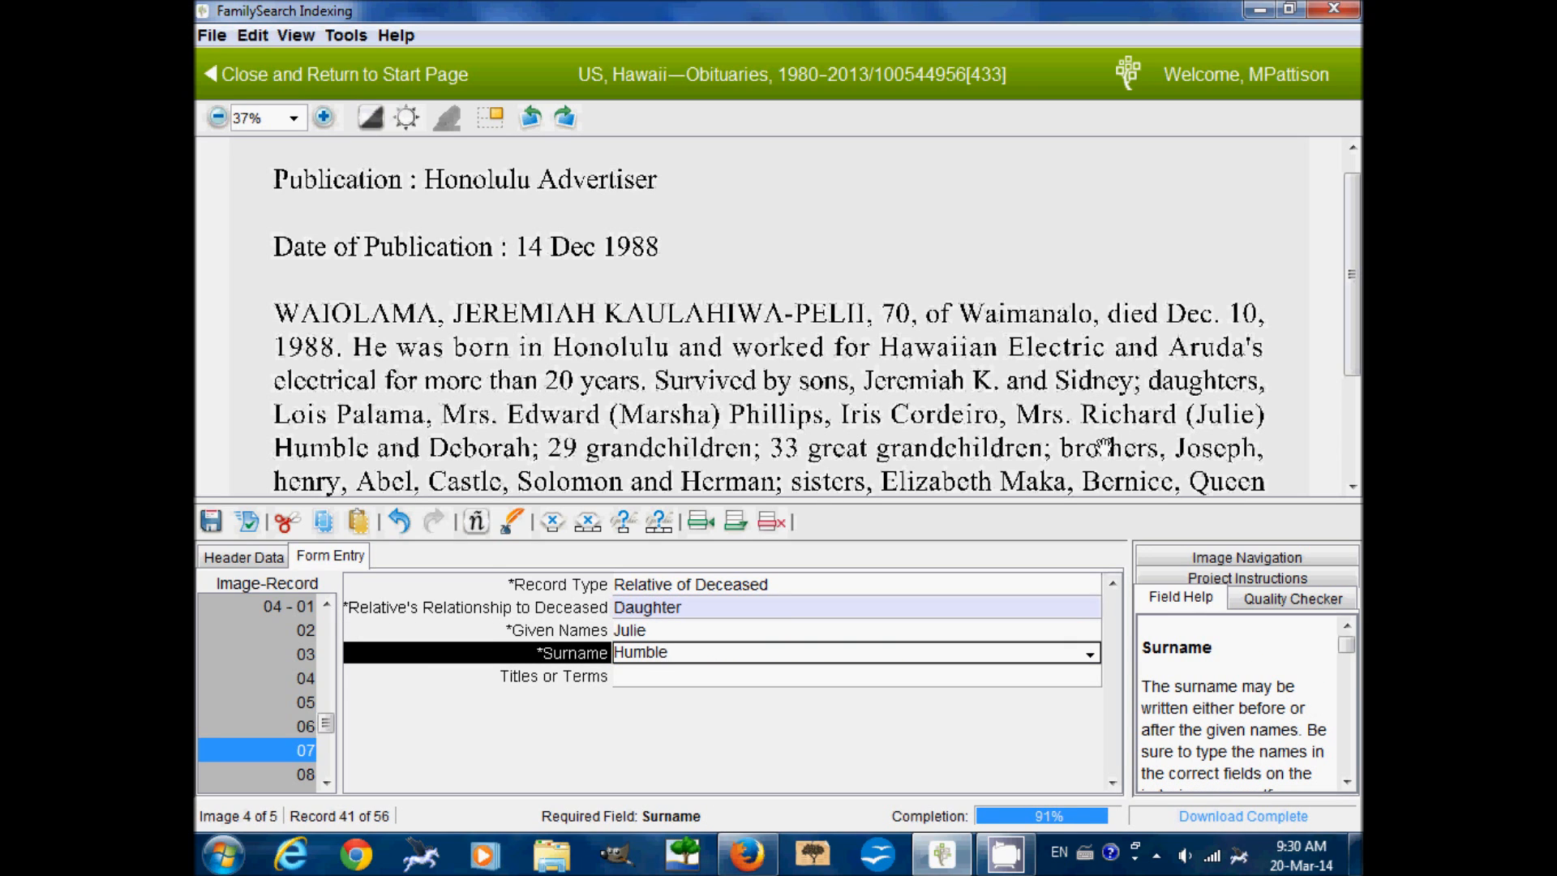
key(Tab)
text(M)
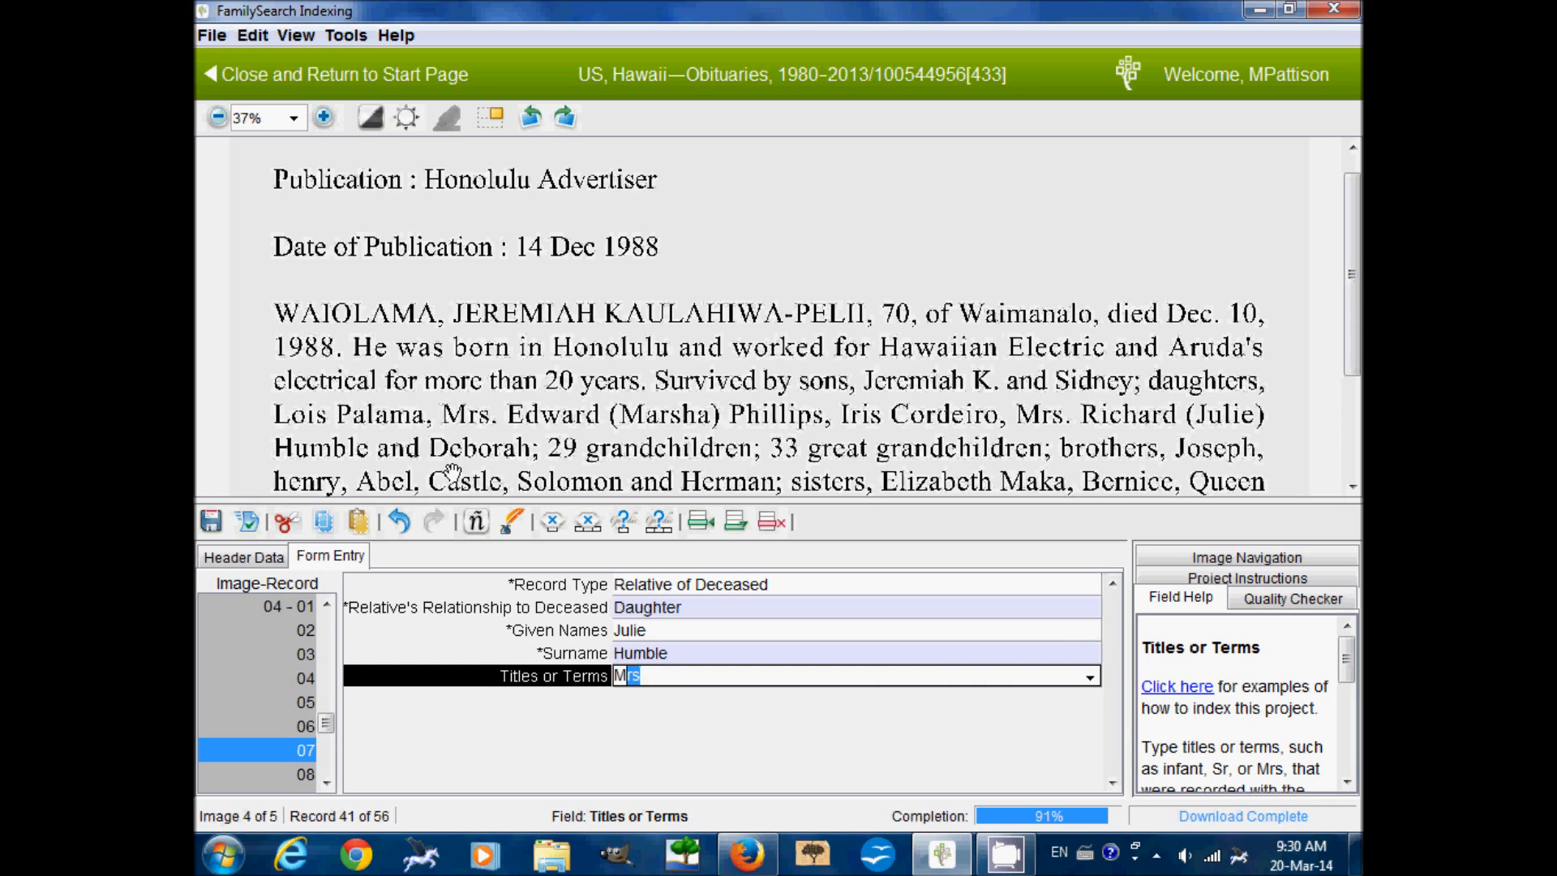
key(Tab)
Index record 8 as daughter Deborah with a blank surname and advance to record 9
text(R)
key(Tab)
text(D)
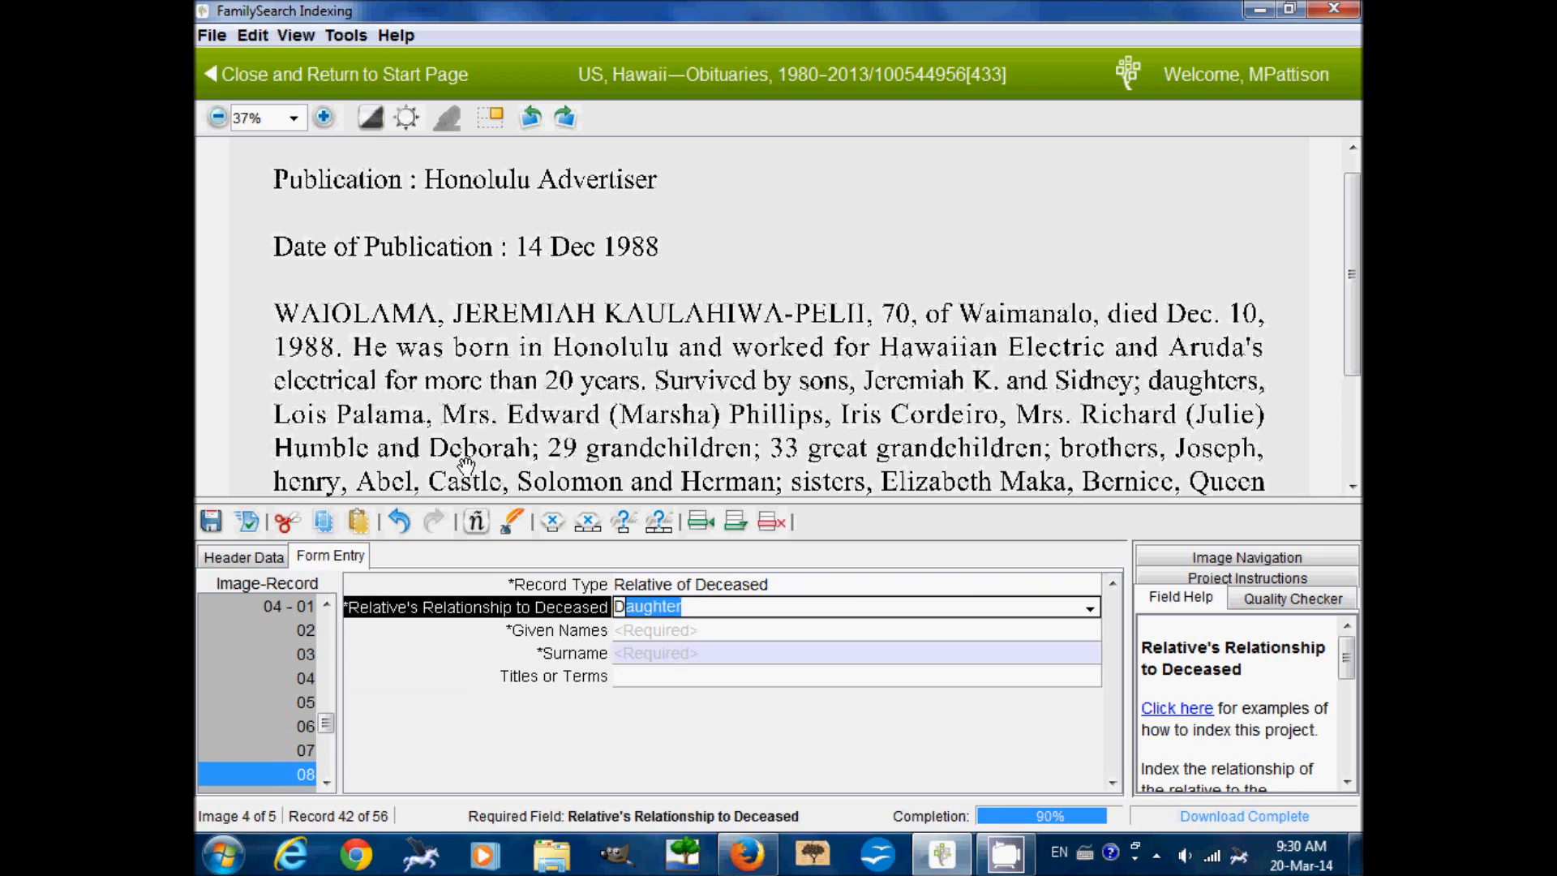
key(Tab)
text(Deborah)
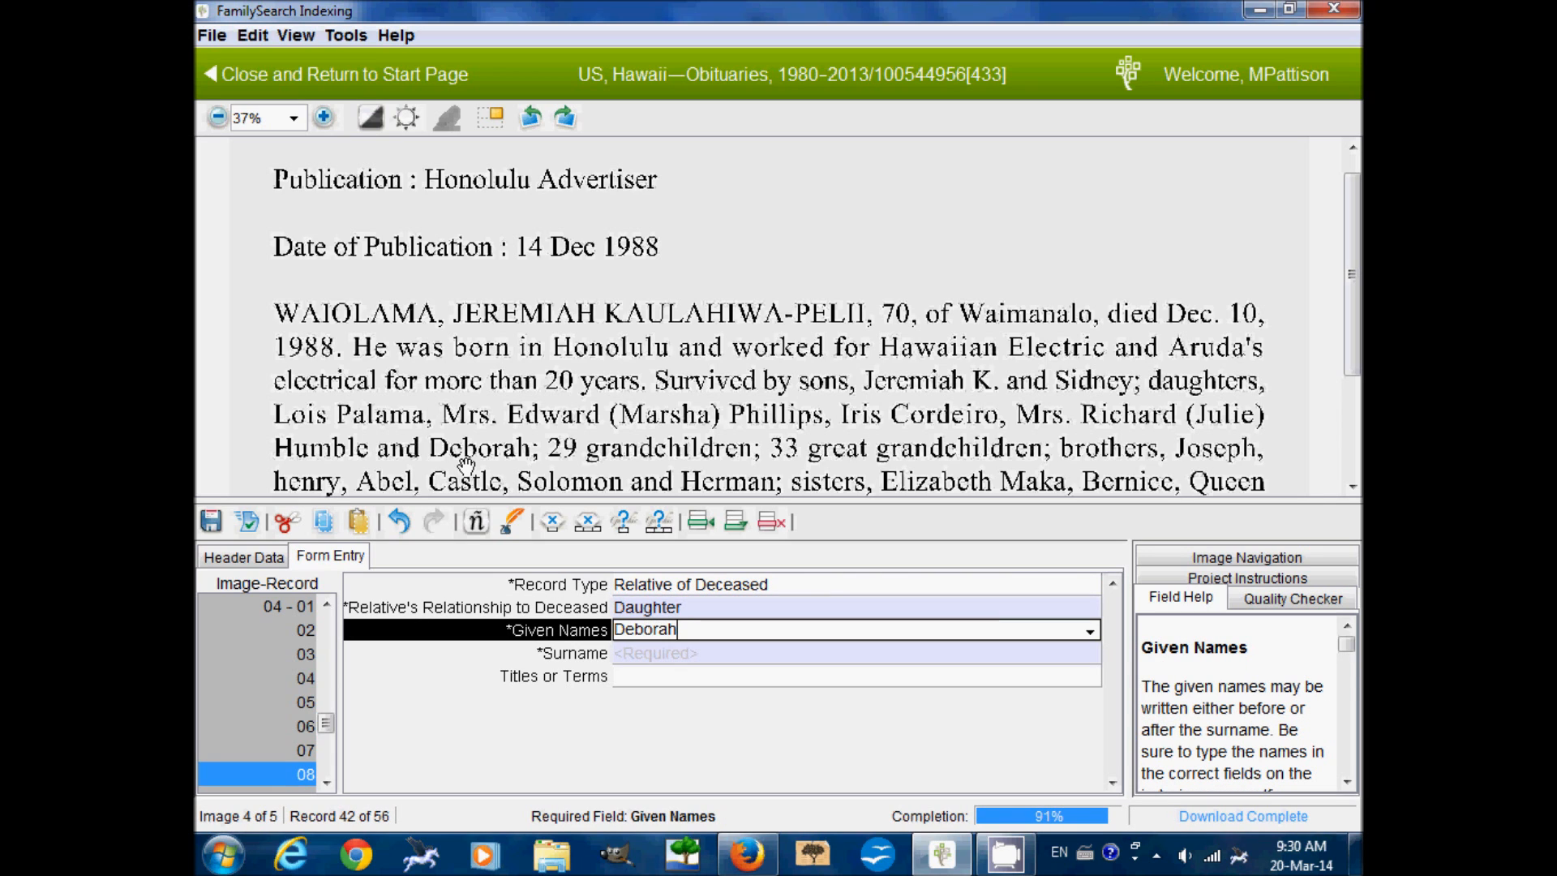
key(Tab)
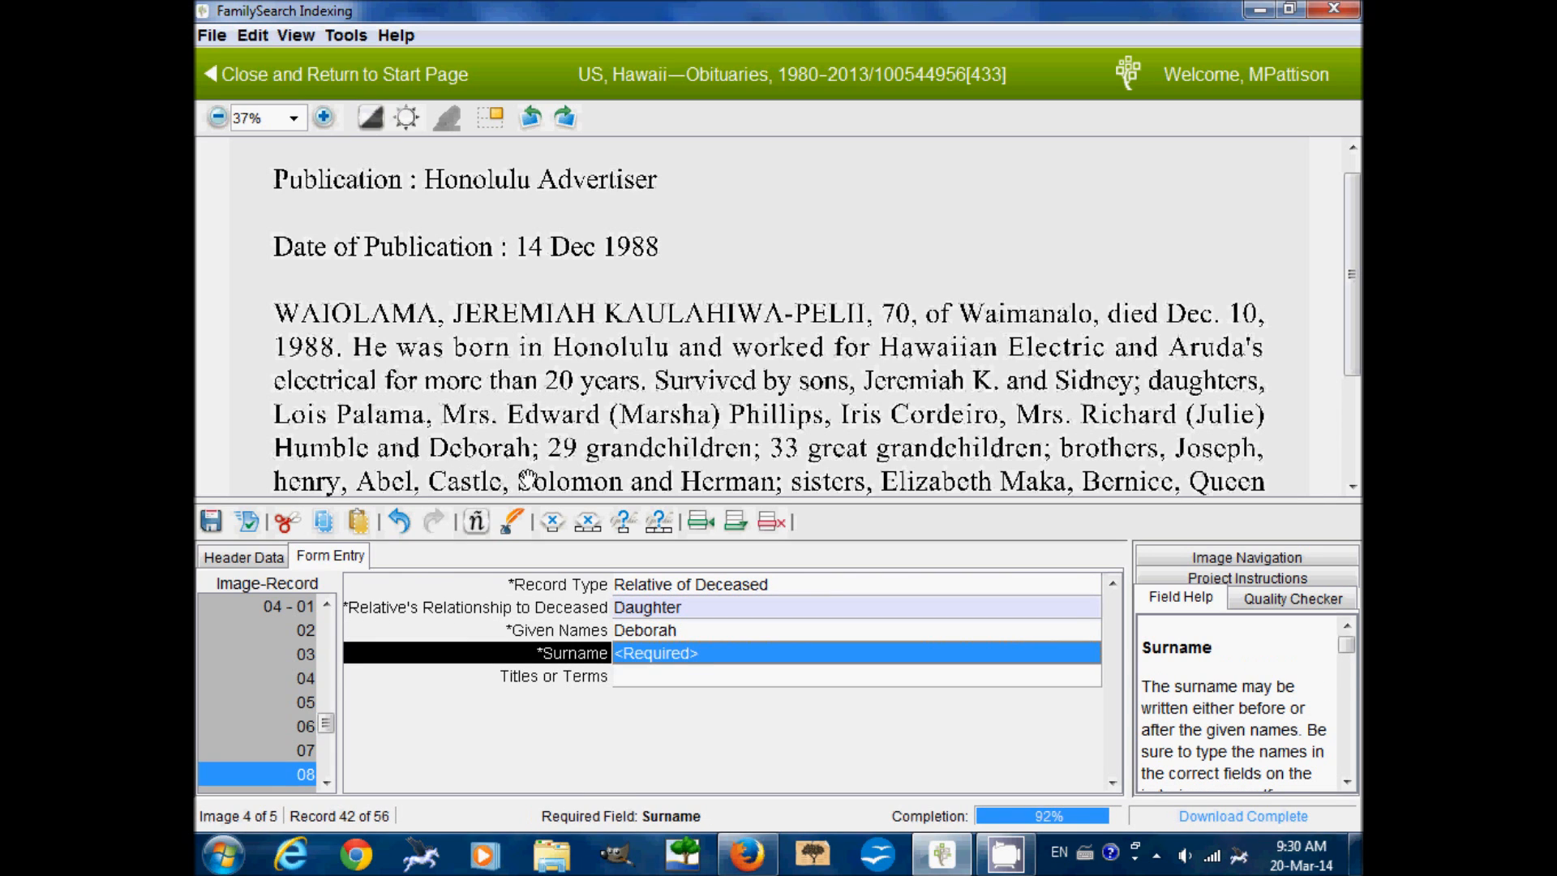
key(ctrl+b)
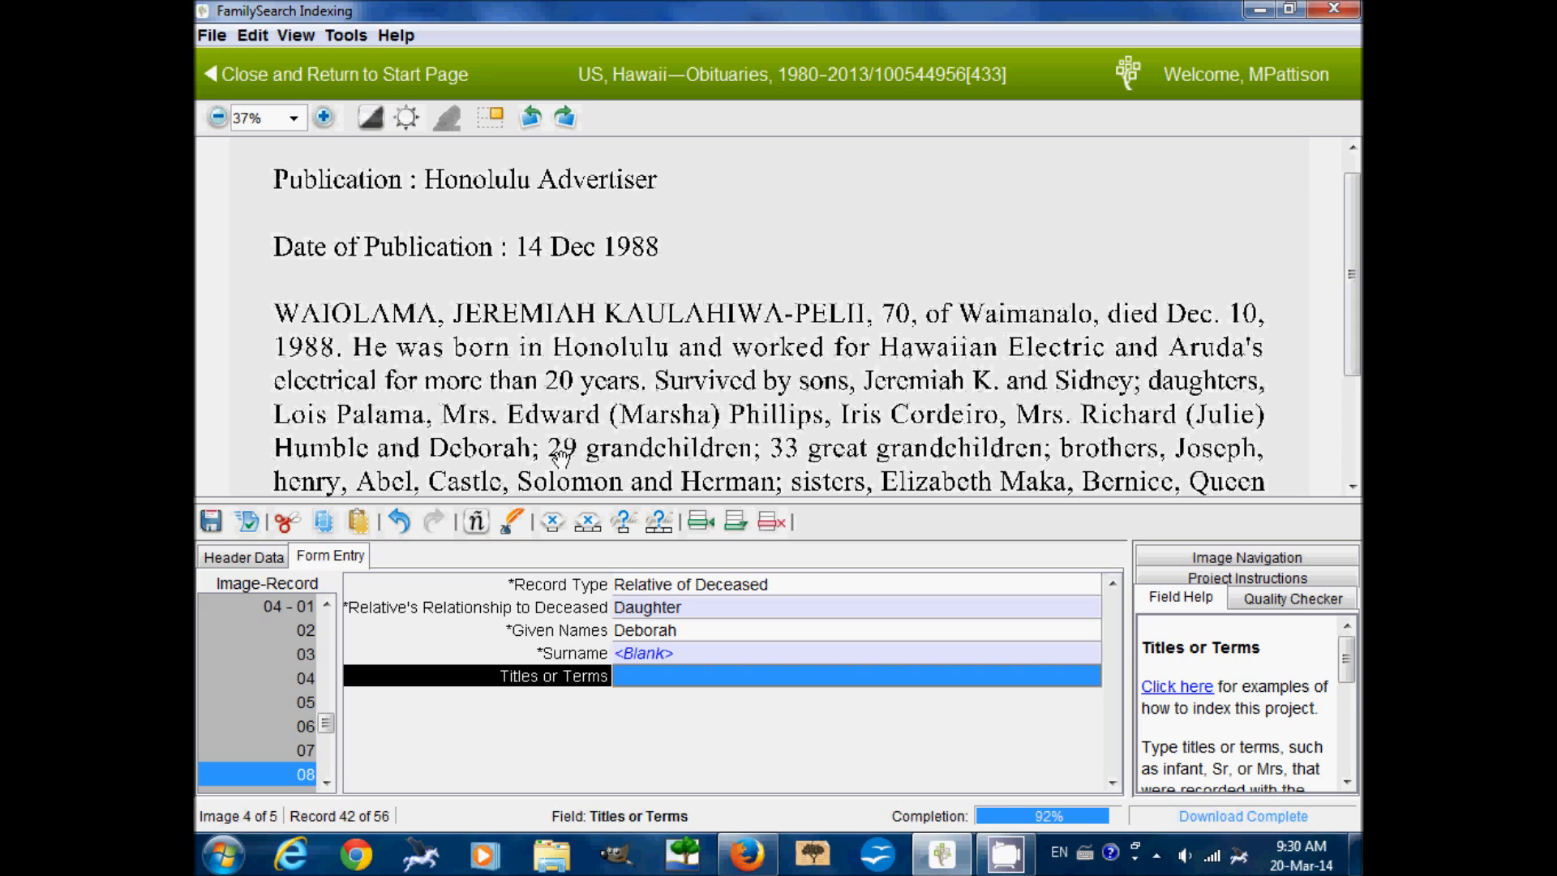
key(Tab)
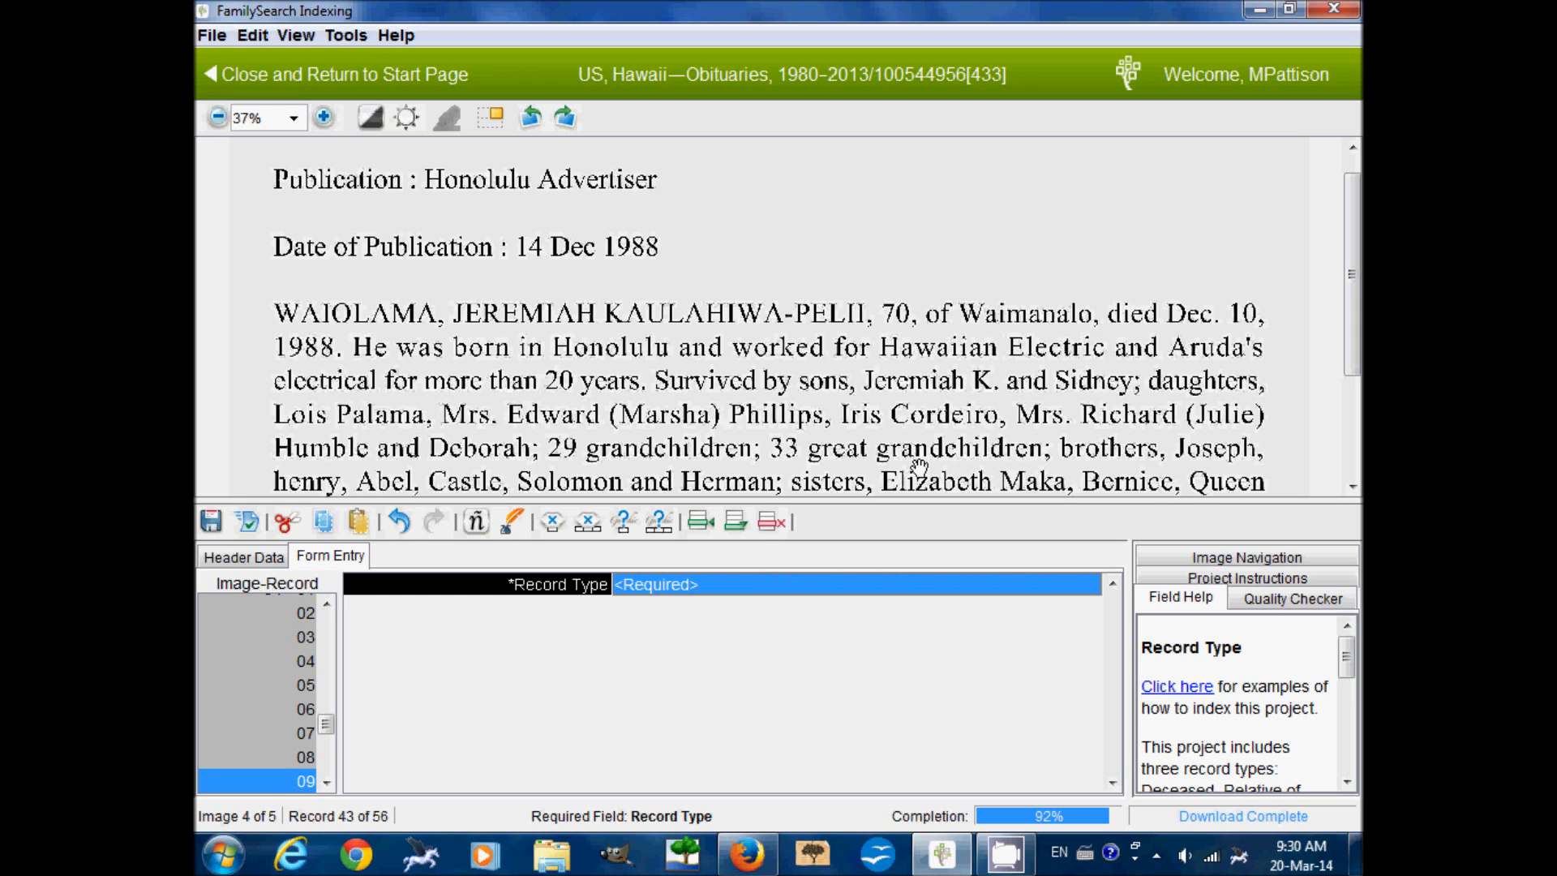
Set record 9 to Relative of Deceased, correcting the relationship from Grandchild to Brother
text(Relative of Deceased)
click(740, 612)
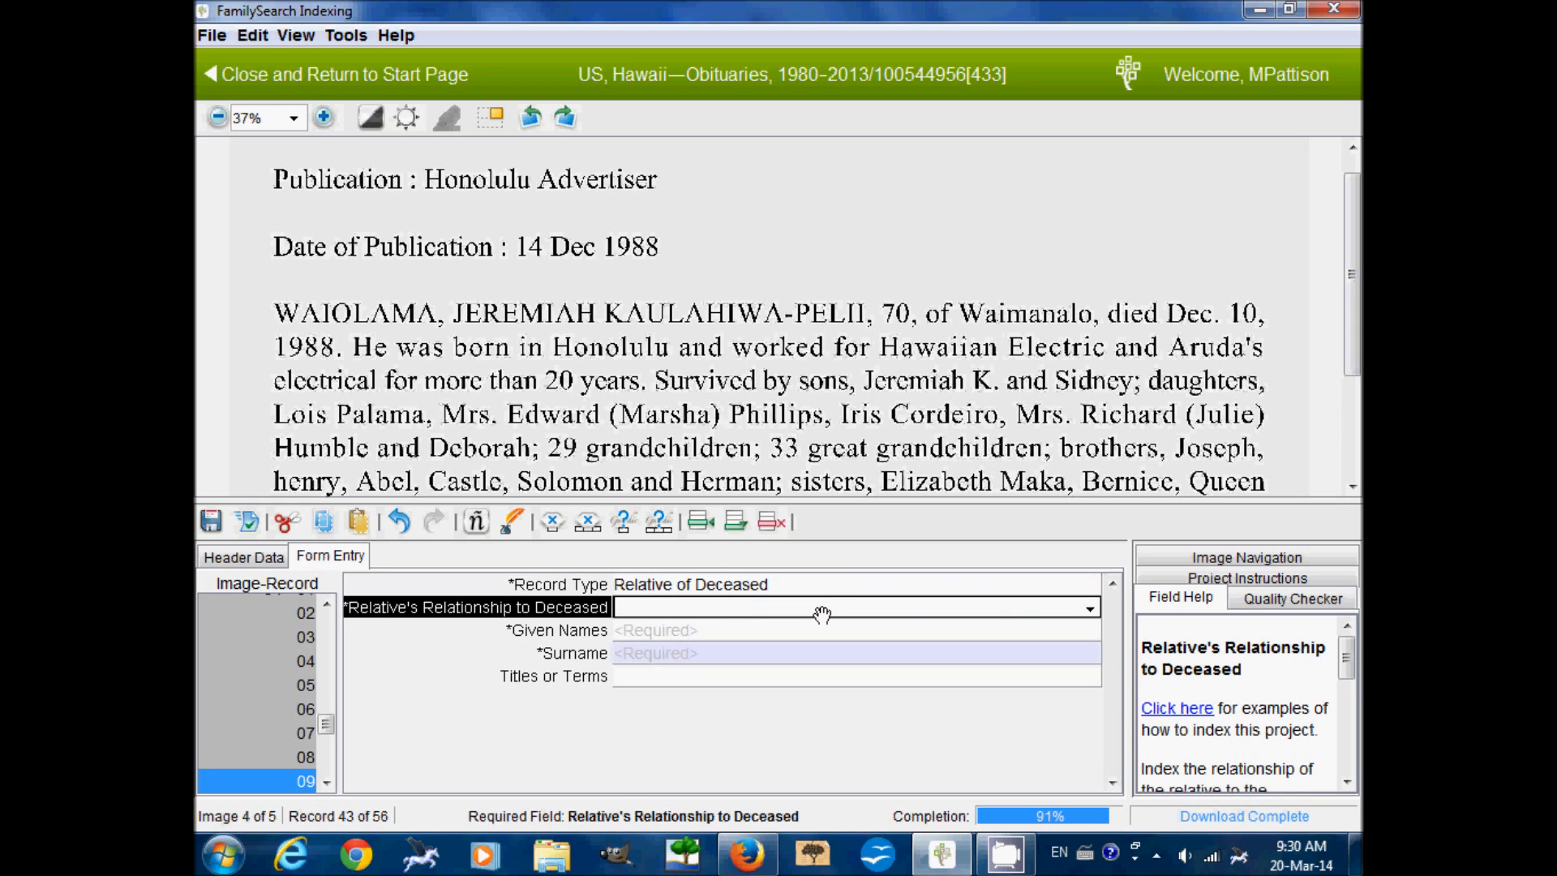
text(Grandchild)
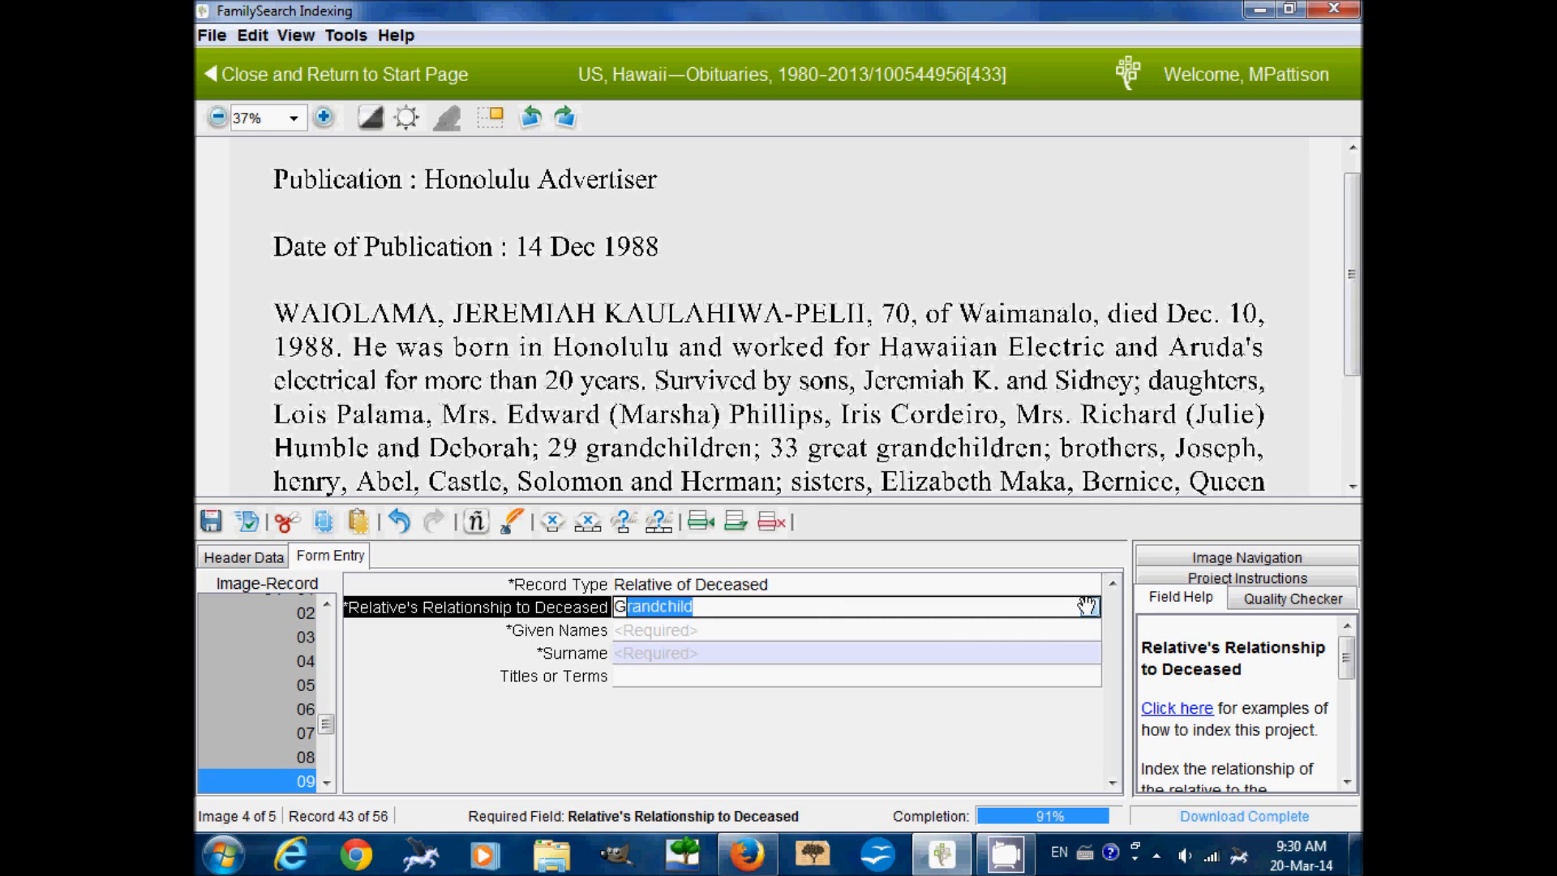
click(1089, 608)
click(1090, 704)
scroll(1087, 702, down, 1)
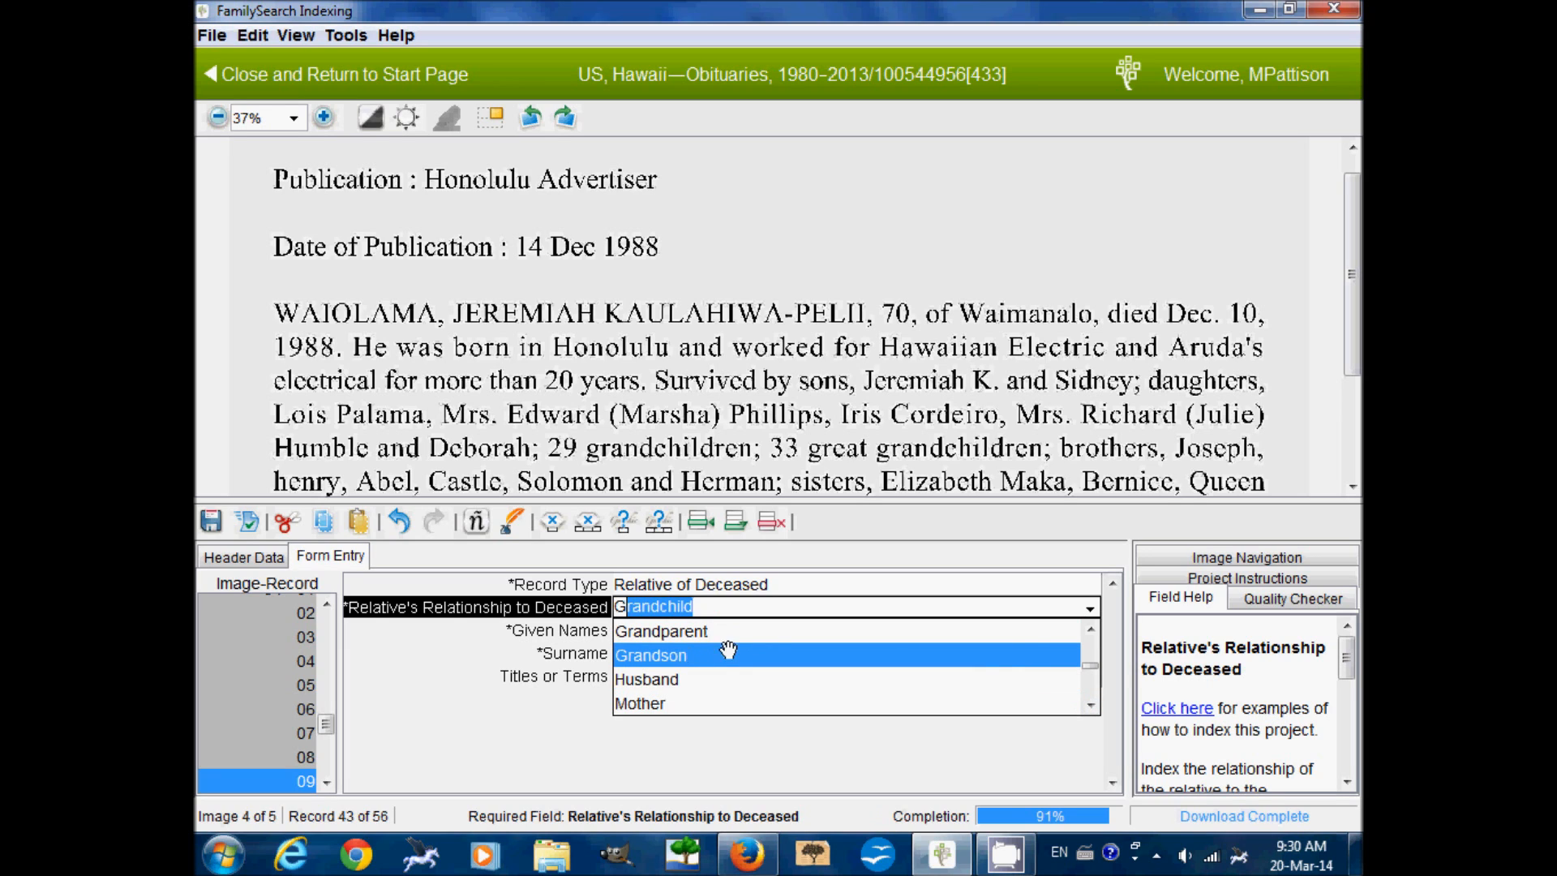
click(1089, 628)
click(1088, 628)
click(1087, 627)
click(1087, 628)
click(1088, 627)
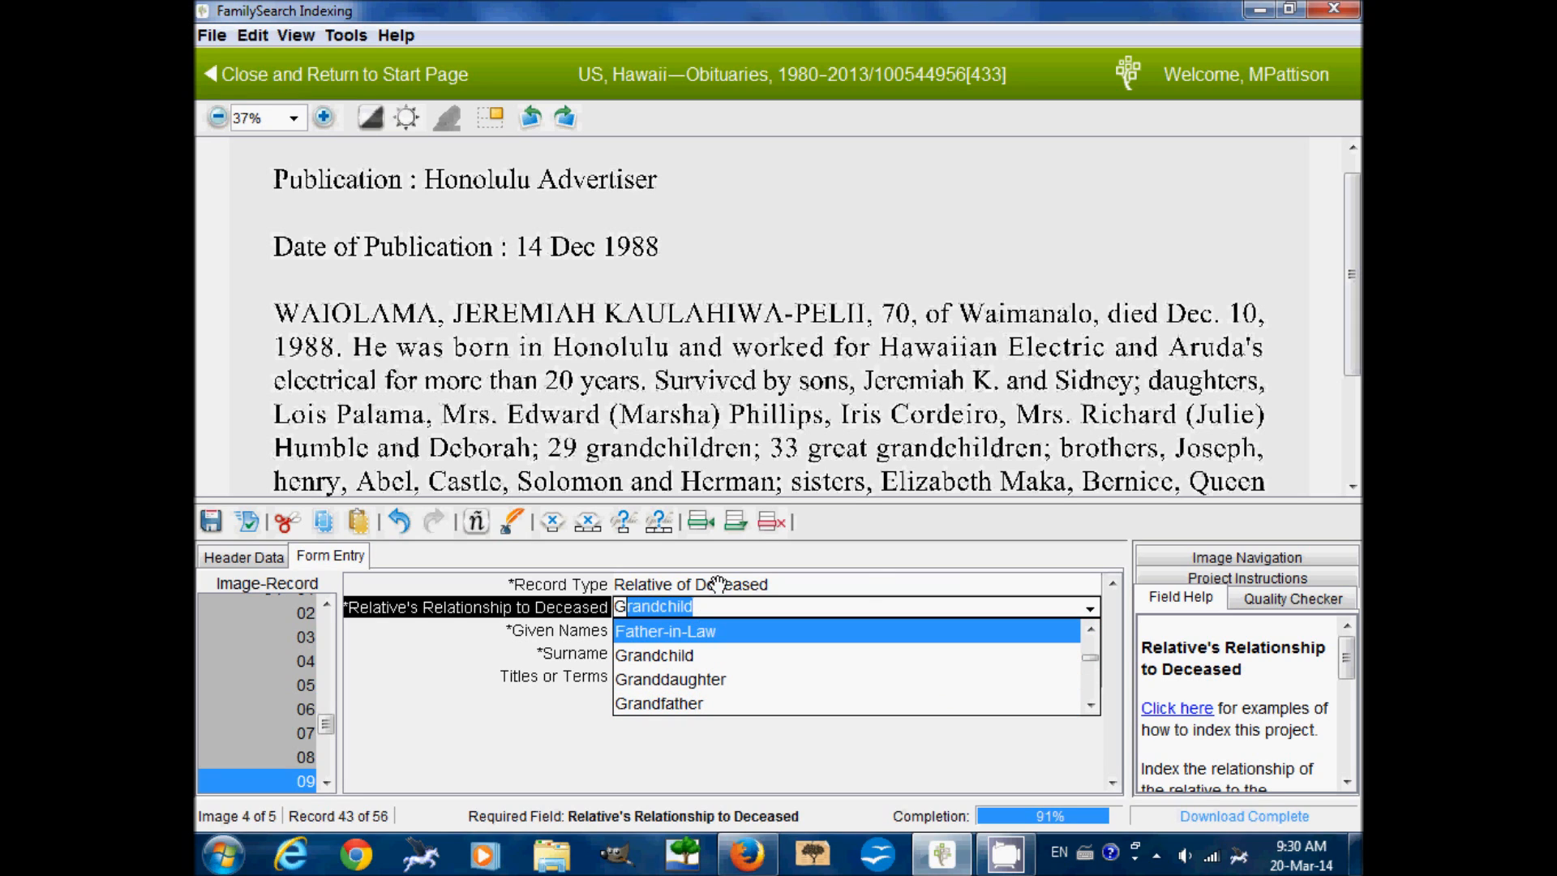
click(856, 546)
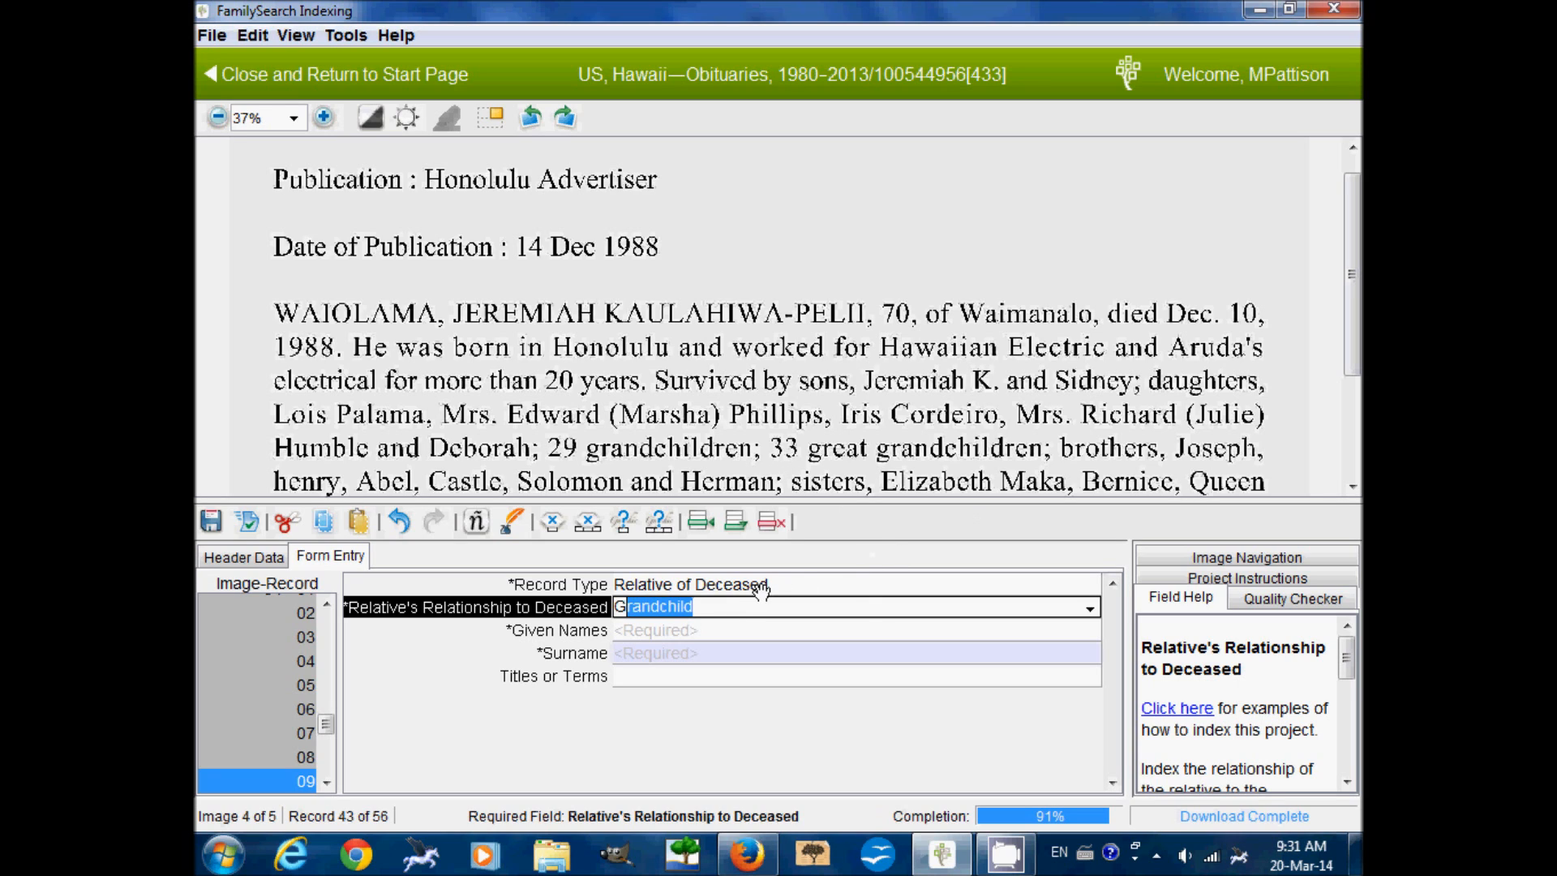
key(BackSpace)
key(BackSpace)
text(B)
key(Tab)
Enter given name Joseph, mark the surname blank, and advance to record 10
text(Joseph)
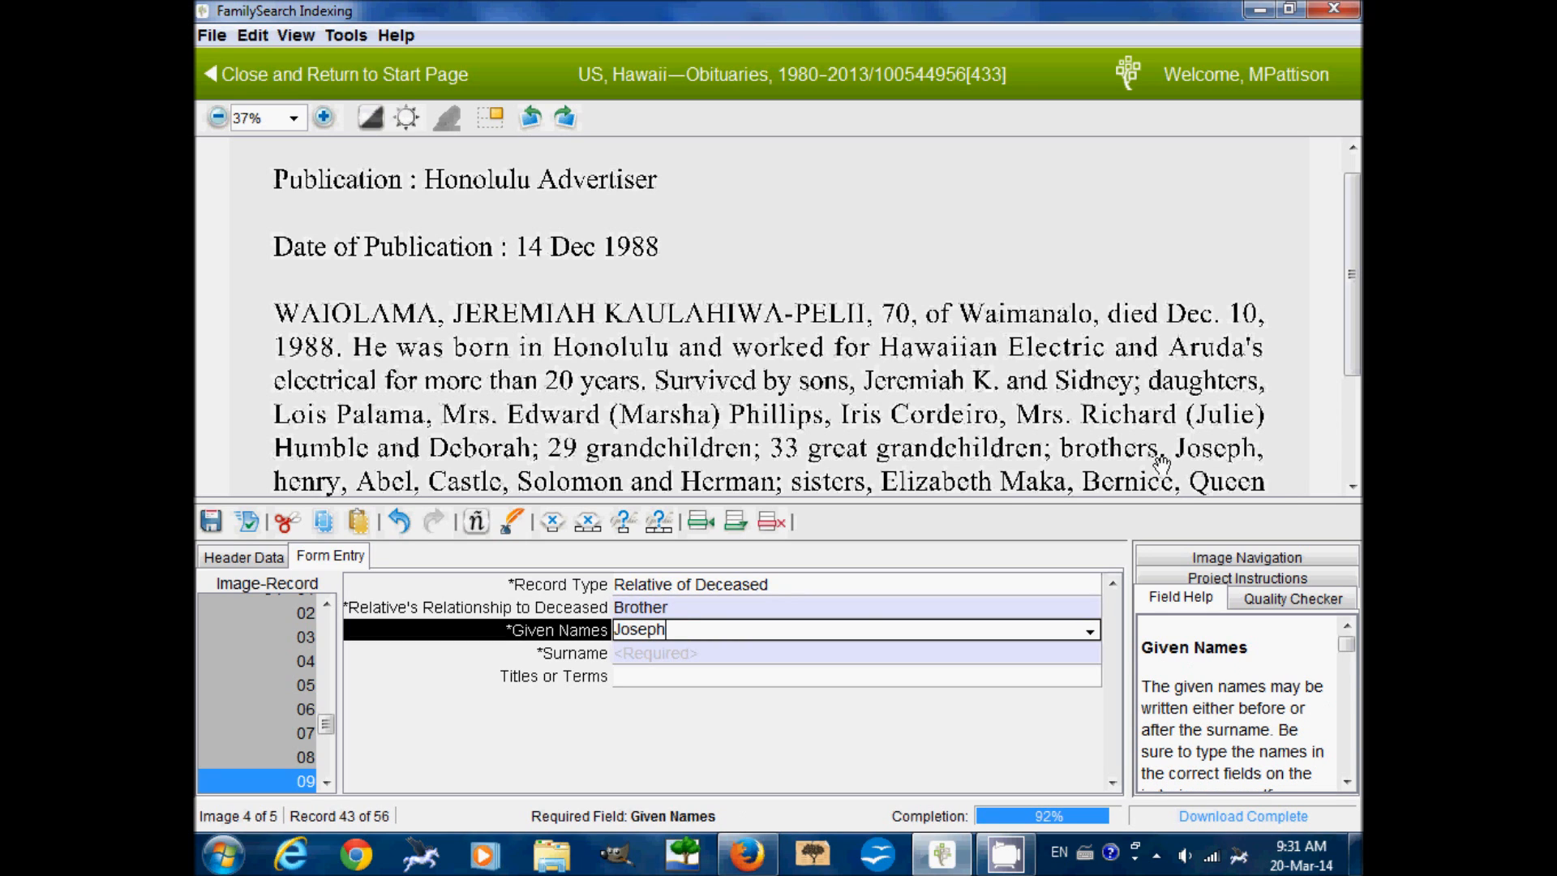
scroll(1161, 462, down, 1)
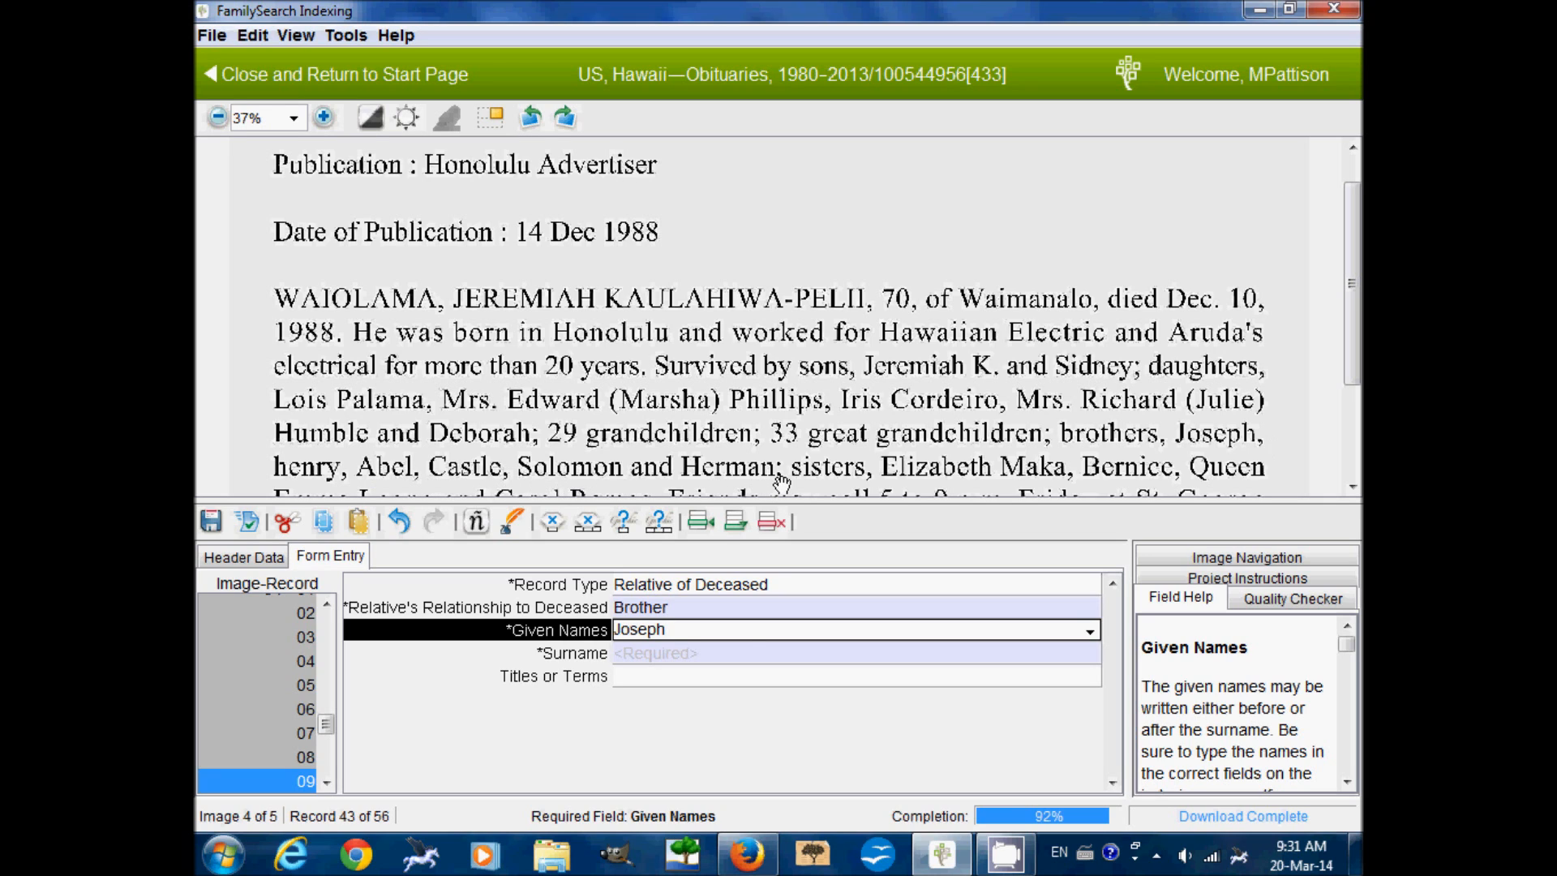
click(741, 651)
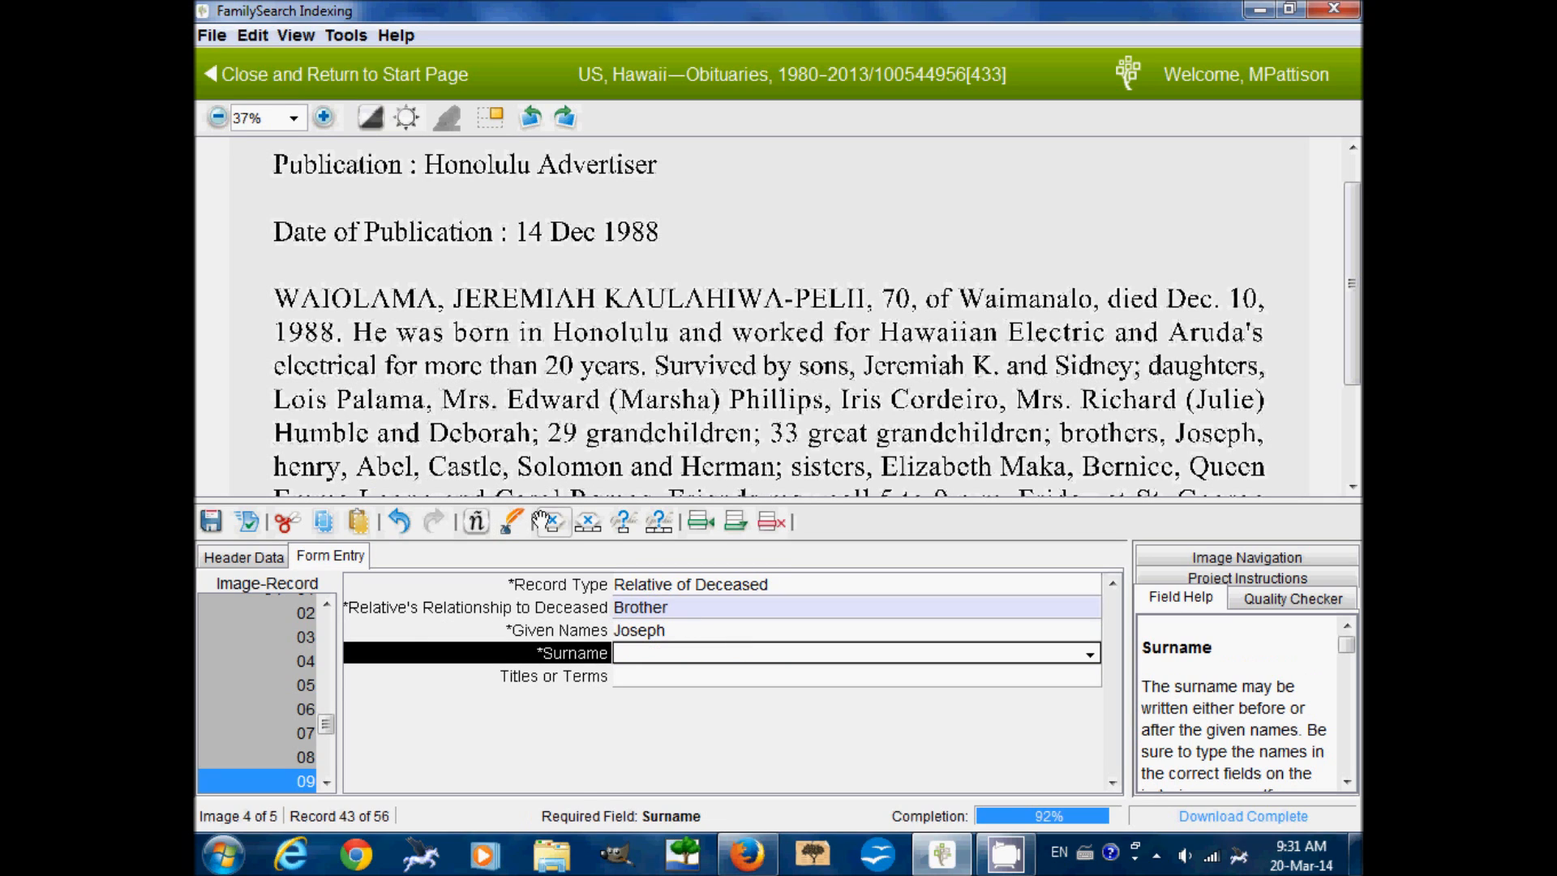
click(542, 517)
key(Tab)
Index record 10 as brother Henry with a blank surname
text(Relative of Deceased)
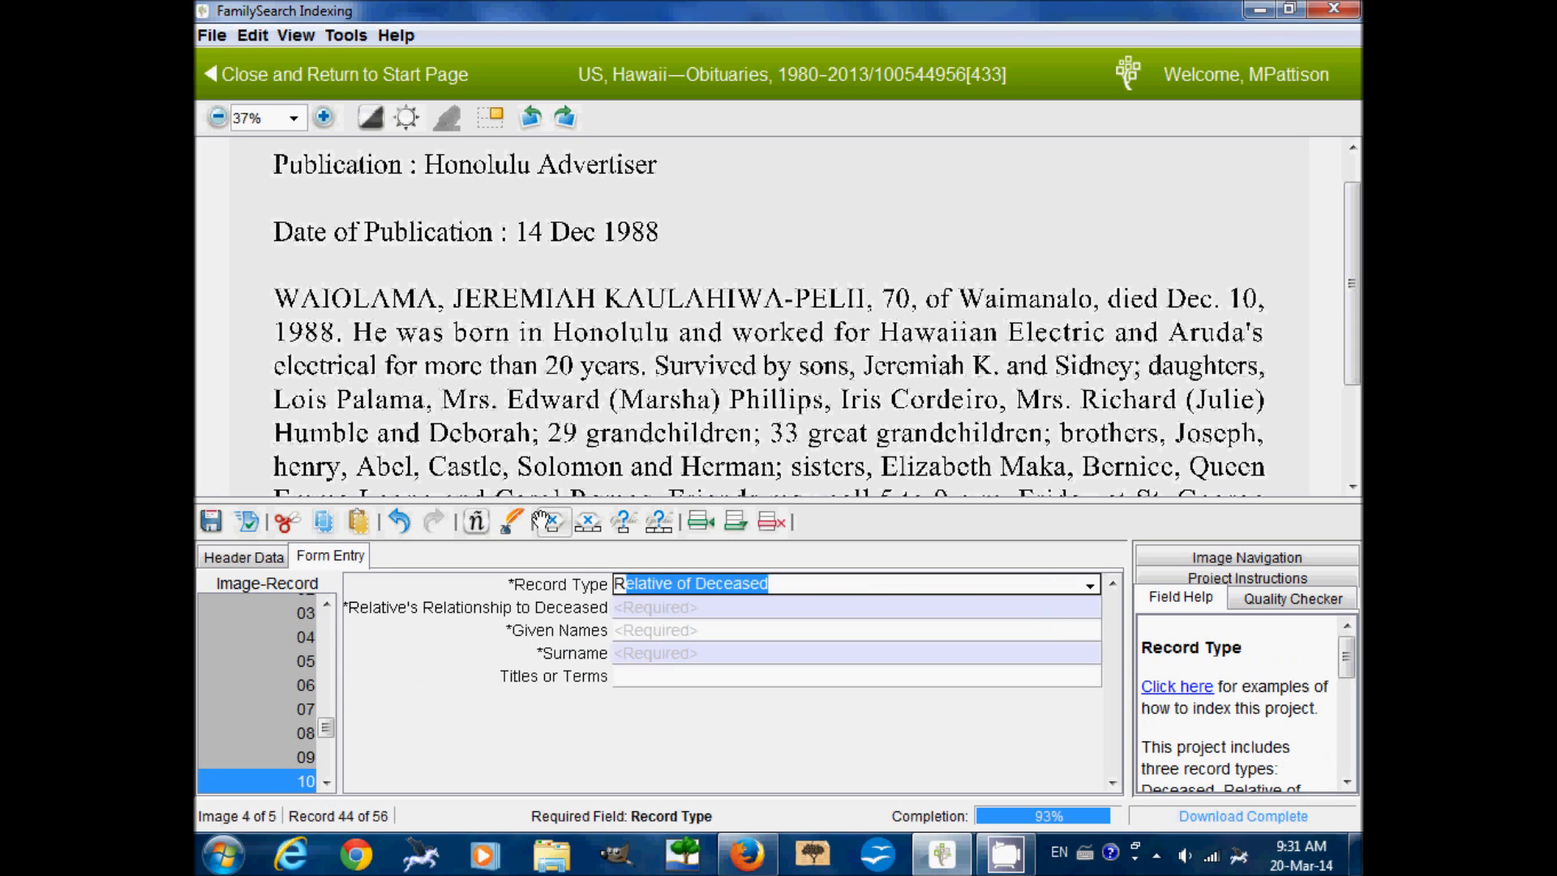
key(Tab)
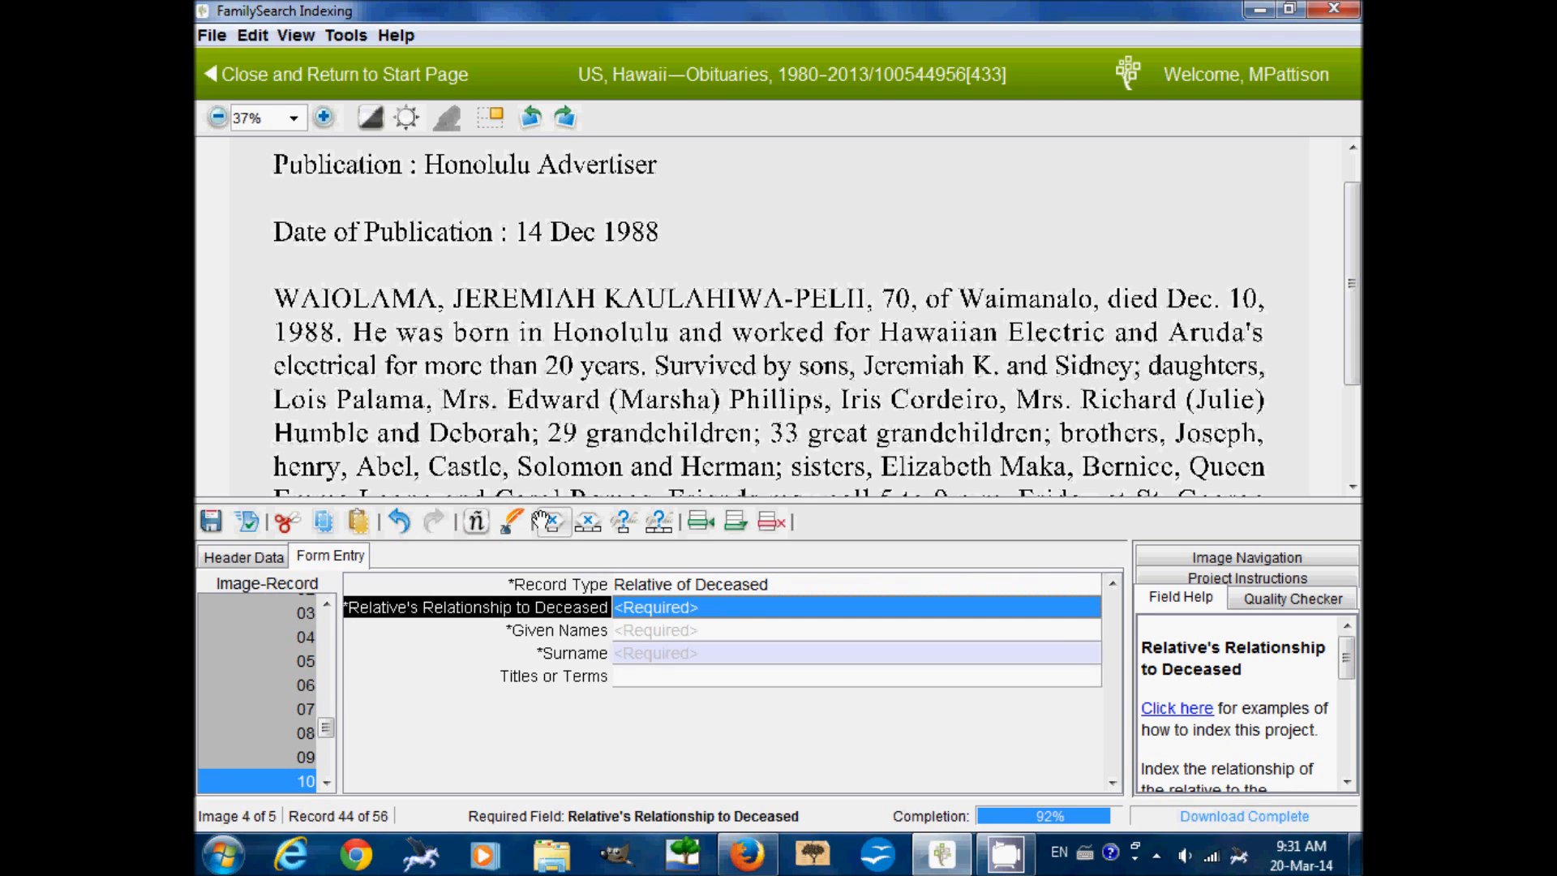
text(Brother)
key(Tab)
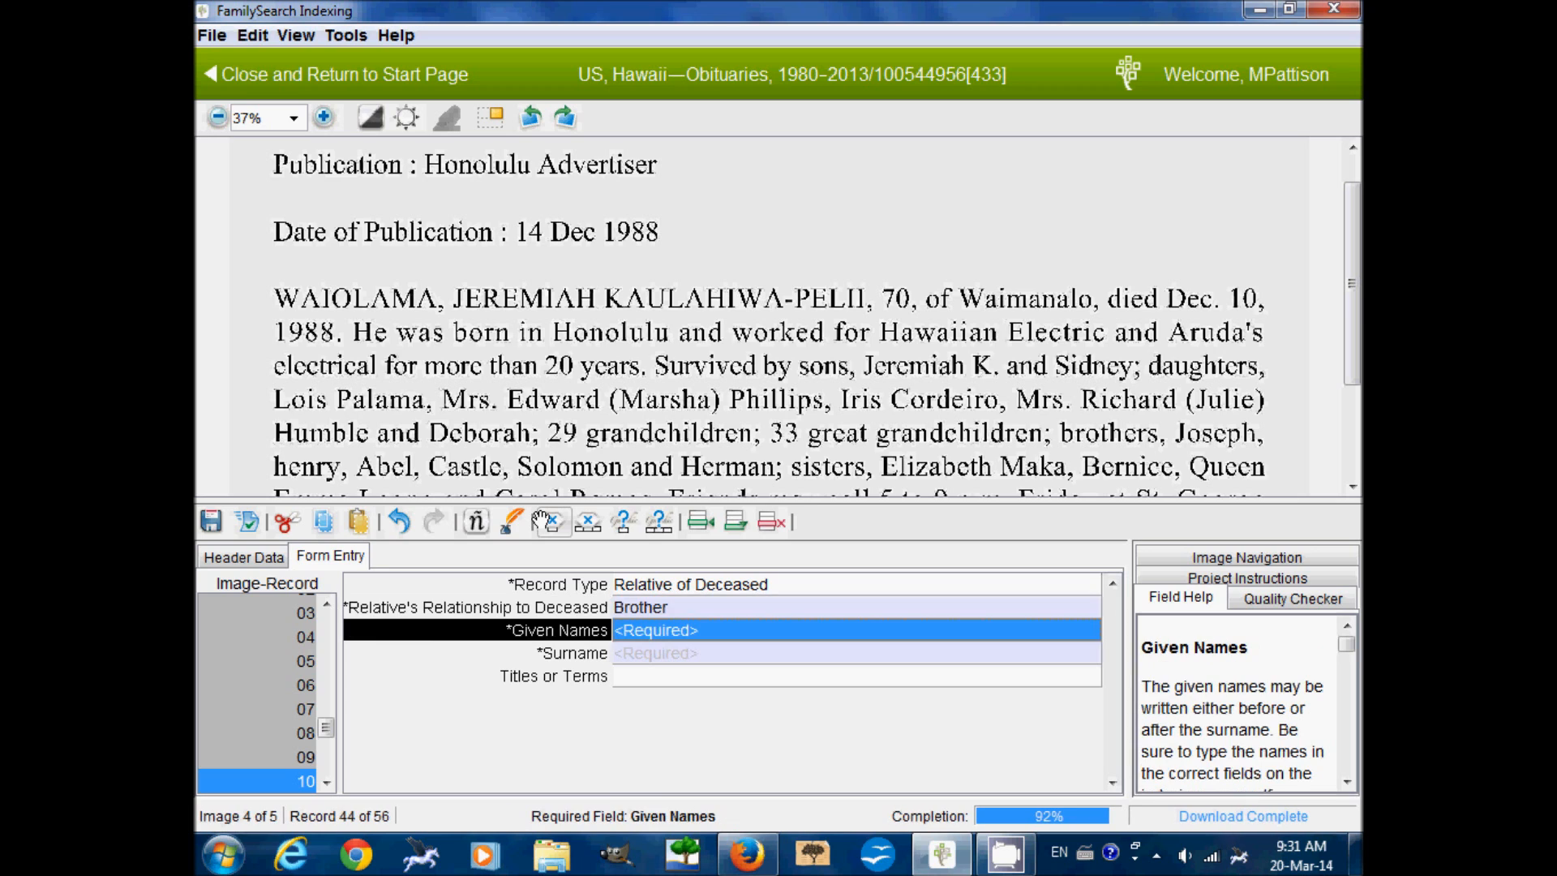
text(Henry)
key(Tab)
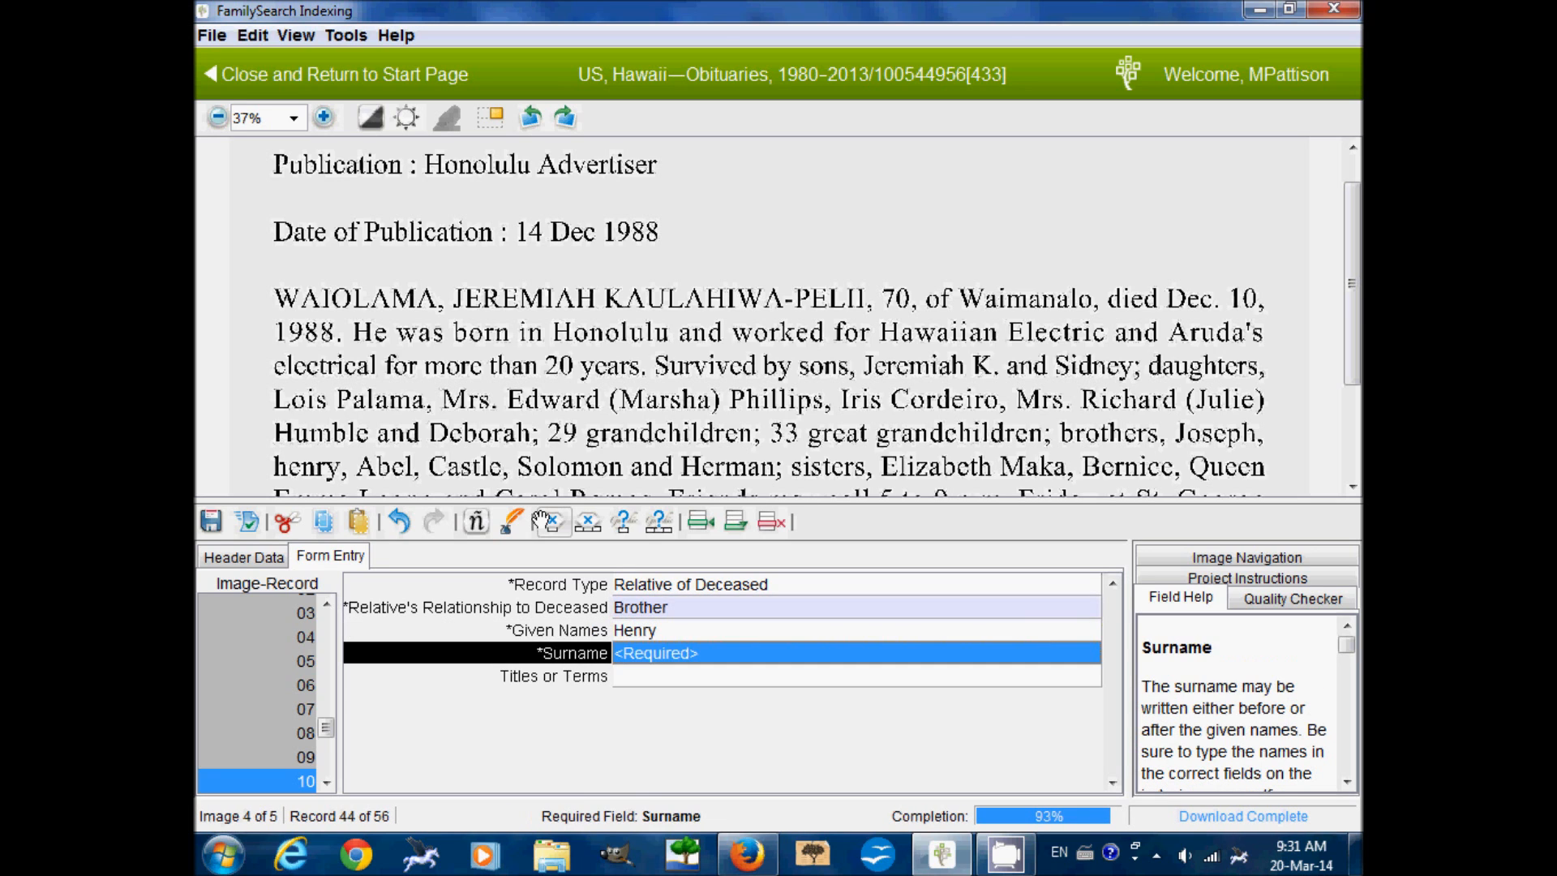
click(543, 519)
key(Tab)
Index record 11 as brother Abel with a blank surname
text(Relative of Deceased)
key(Tab)
text(Brother)
key(Tab)
text(Abel)
key(Tab)
click(543, 519)
key(Tab)
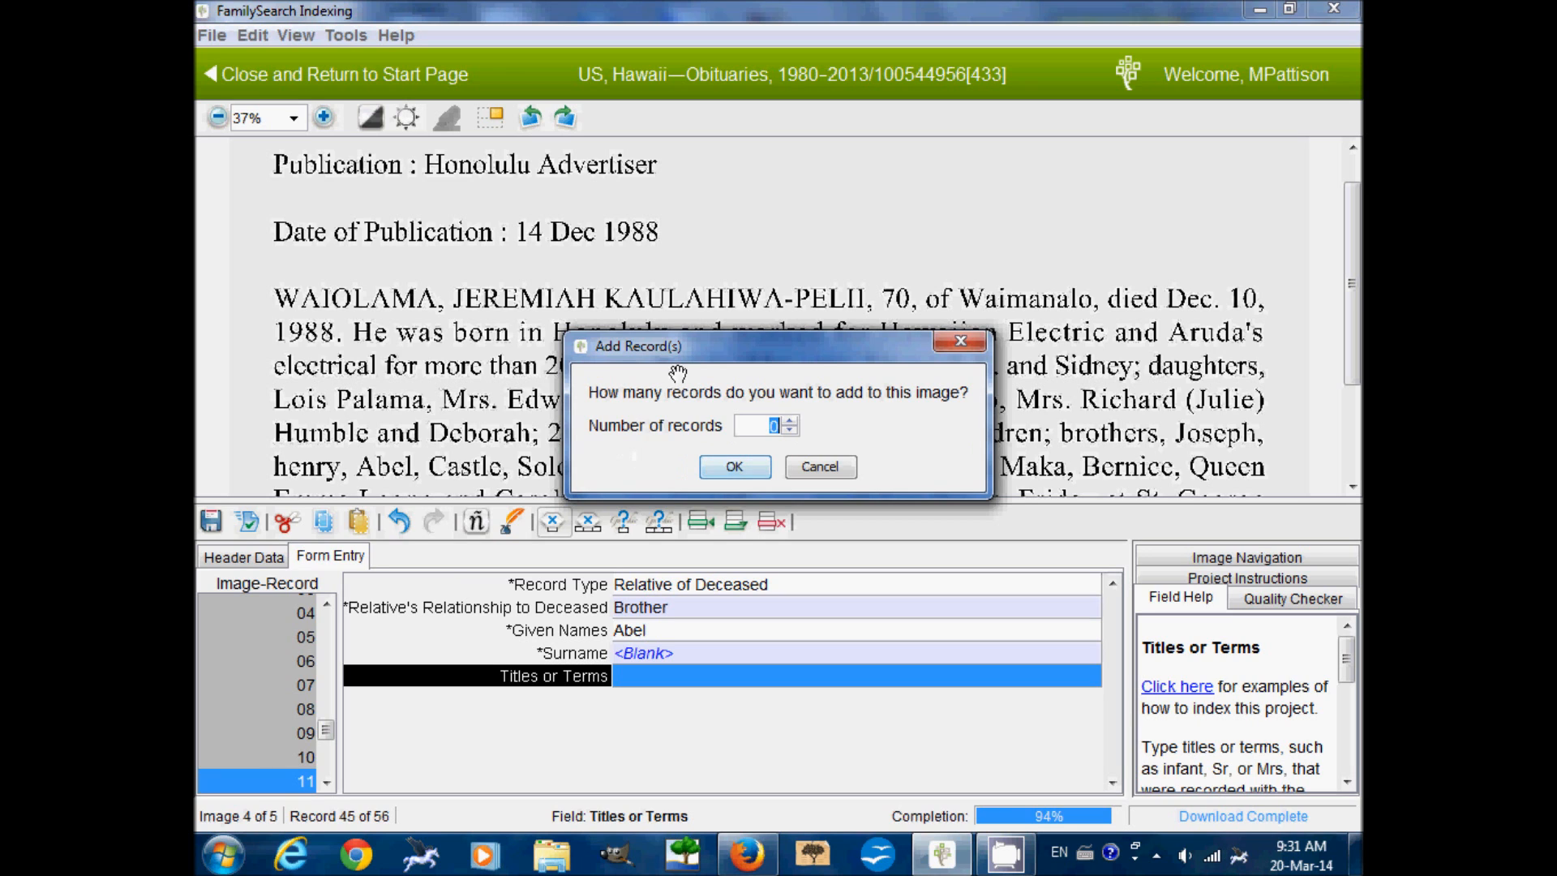
Add 6 more records to the image
drag(713, 345, 707, 265)
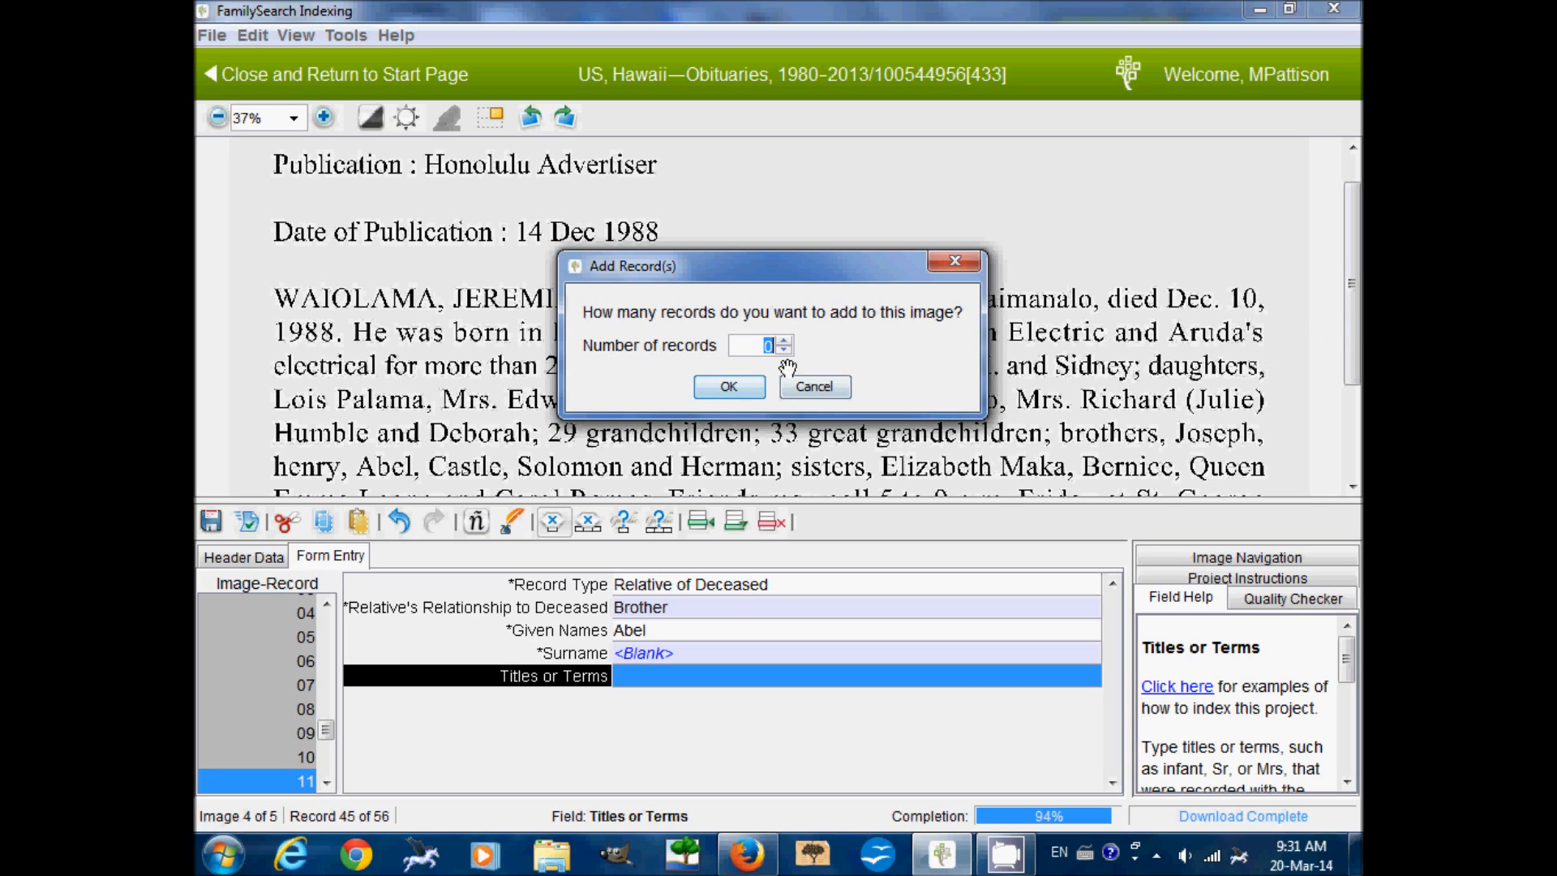
text(6)
click(741, 387)
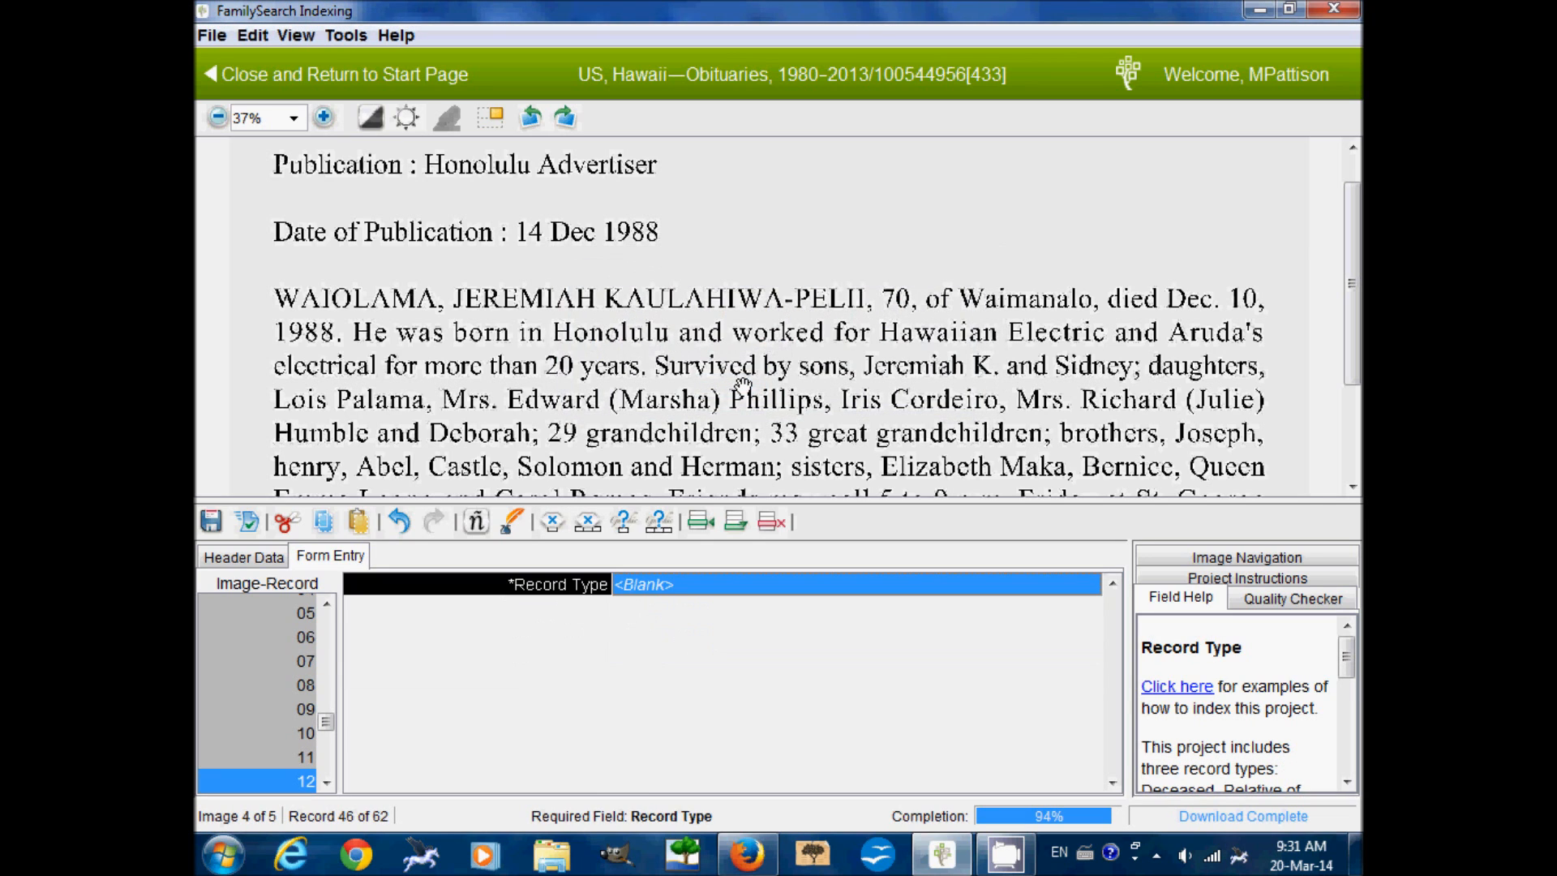
Add a Relative of Deceased record for brother Castle with a blank surname
text(Relative of Deceased)
key(Tab)
text(Brother)
key(Tab)
text(Cas)
text(le)
key(Tab)
key(ctrl+b)
key(Tab)
Add a Relative of Deceased record for brother Solomon with a blank surname
text(Relative of Deceased)
key(Tab)
text(Brother)
key(Tab)
text(Solomon)
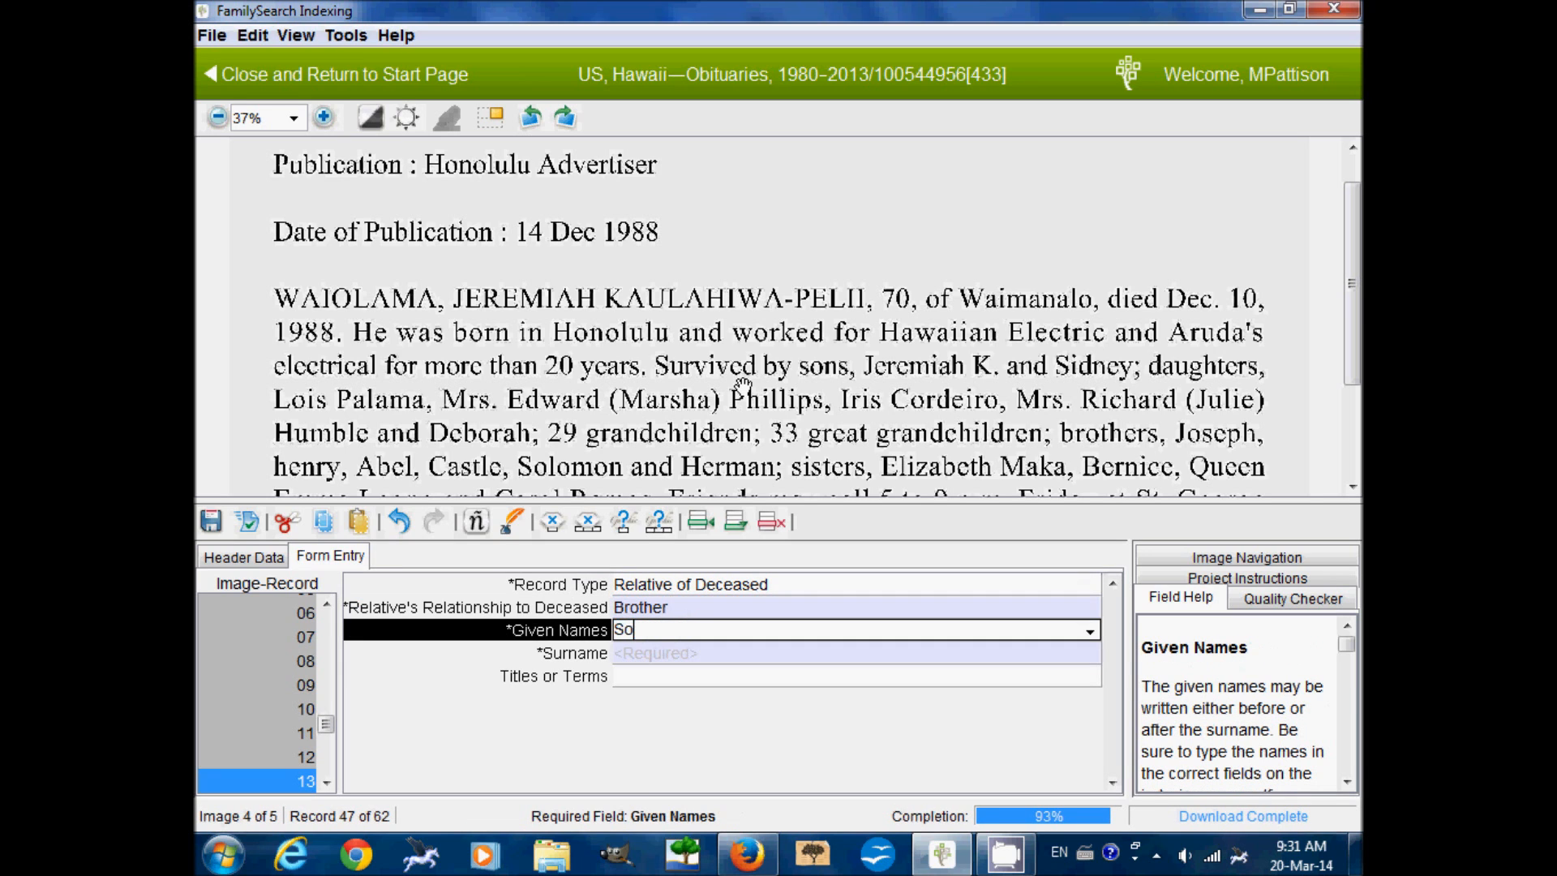
key(Tab)
key(ctrl+b)
key(Tab)
Add a Relative of Deceased record for brother Herman with a blank surname
text(Relative of Deceased)
key(Tab)
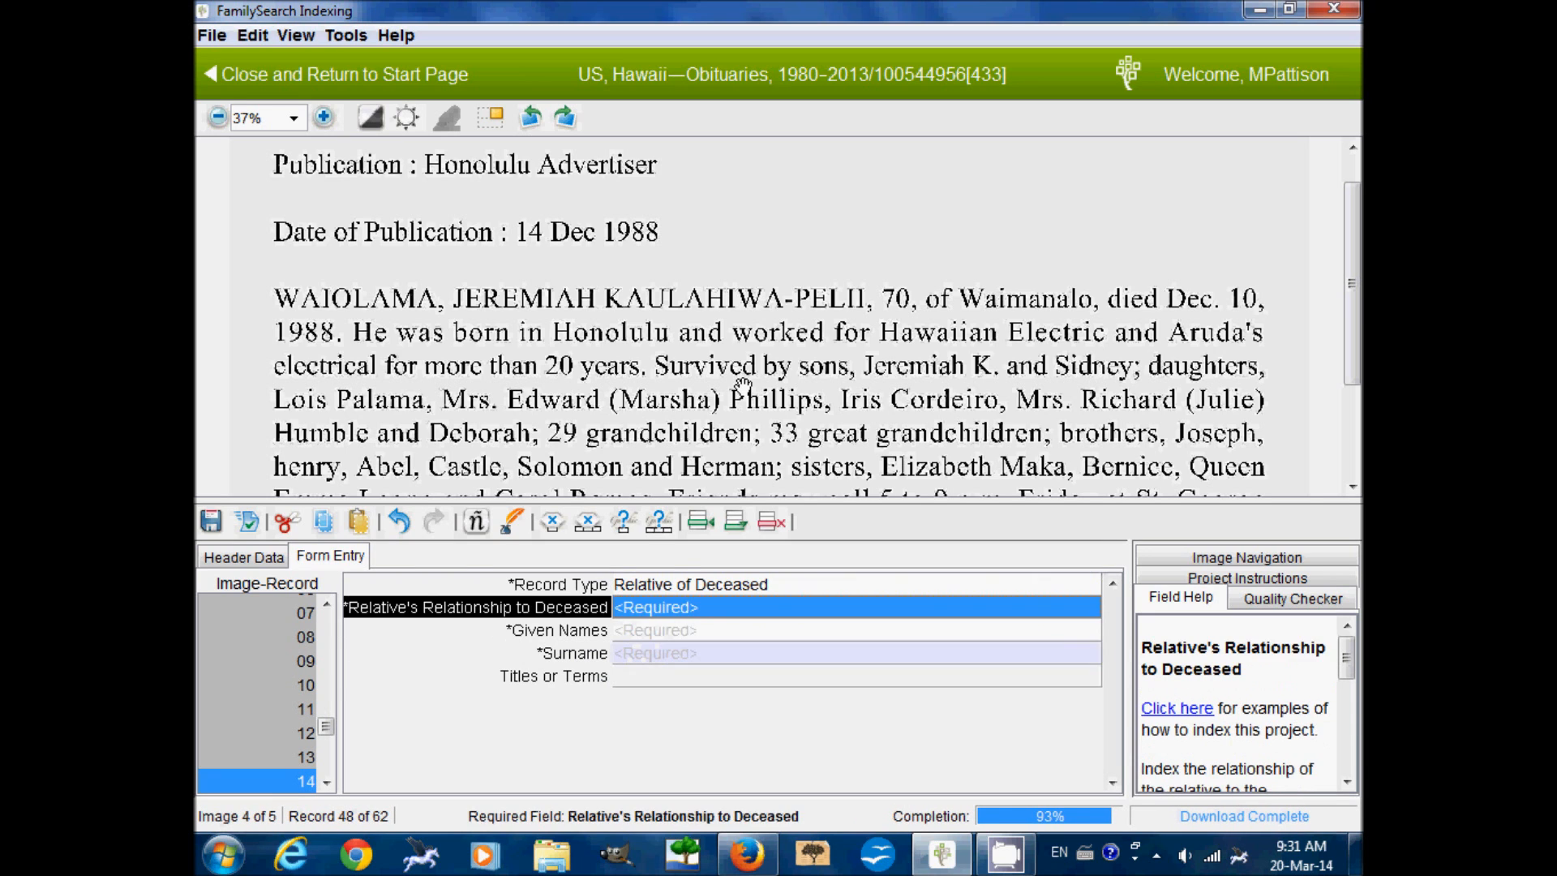
text(Brother)
key(Tab)
text(Herman)
key(Tab)
key(ctrl+b)
key(Tab)
text(Relative of Deceased)
key(Tab)
text(Sister)
key(Tab)
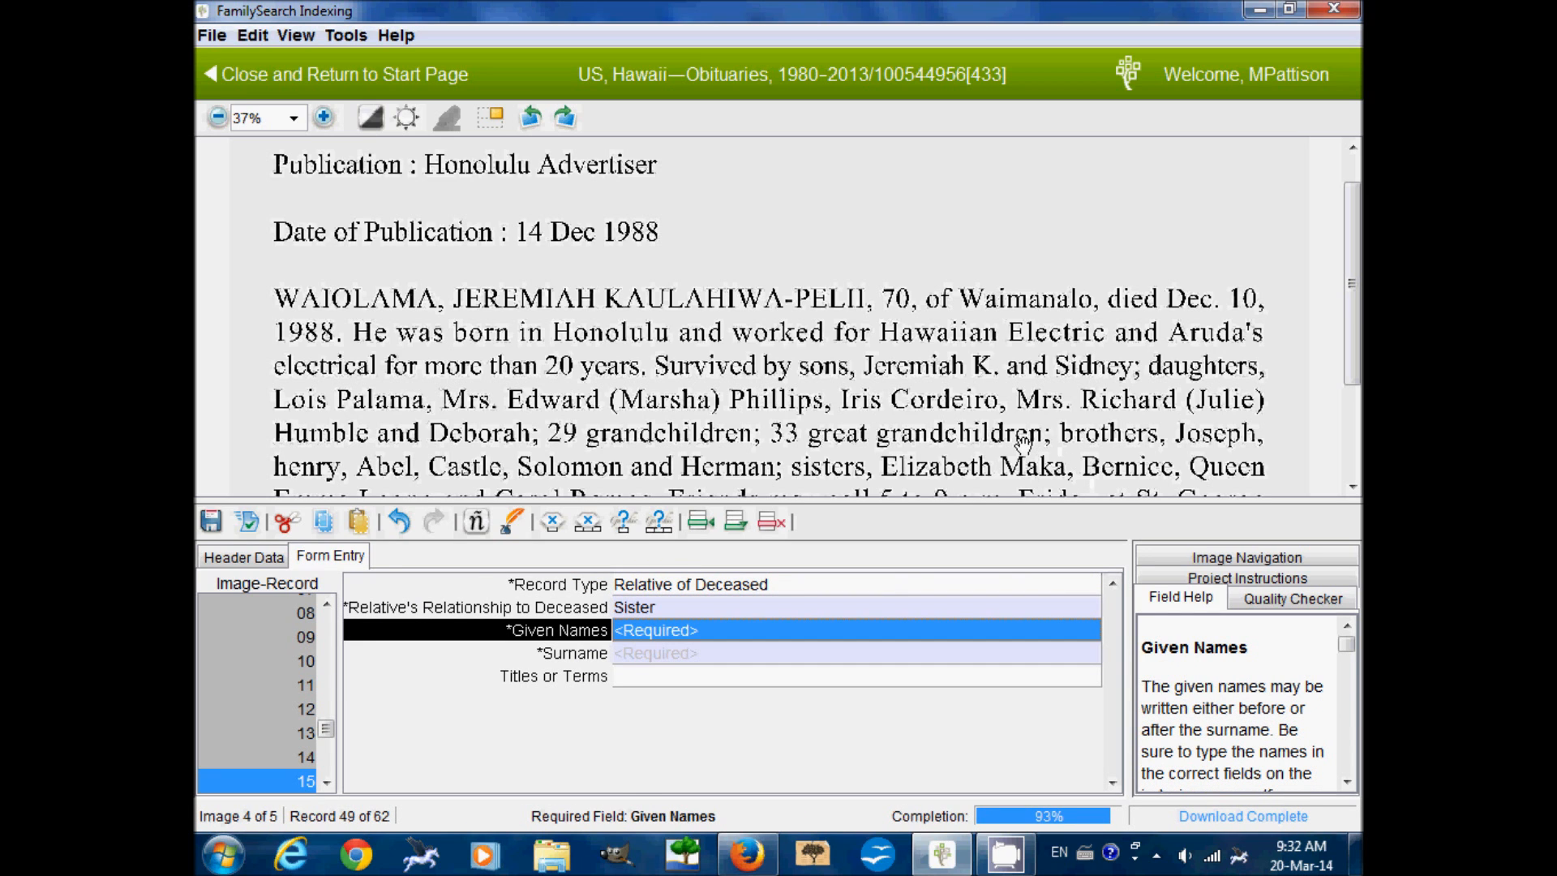
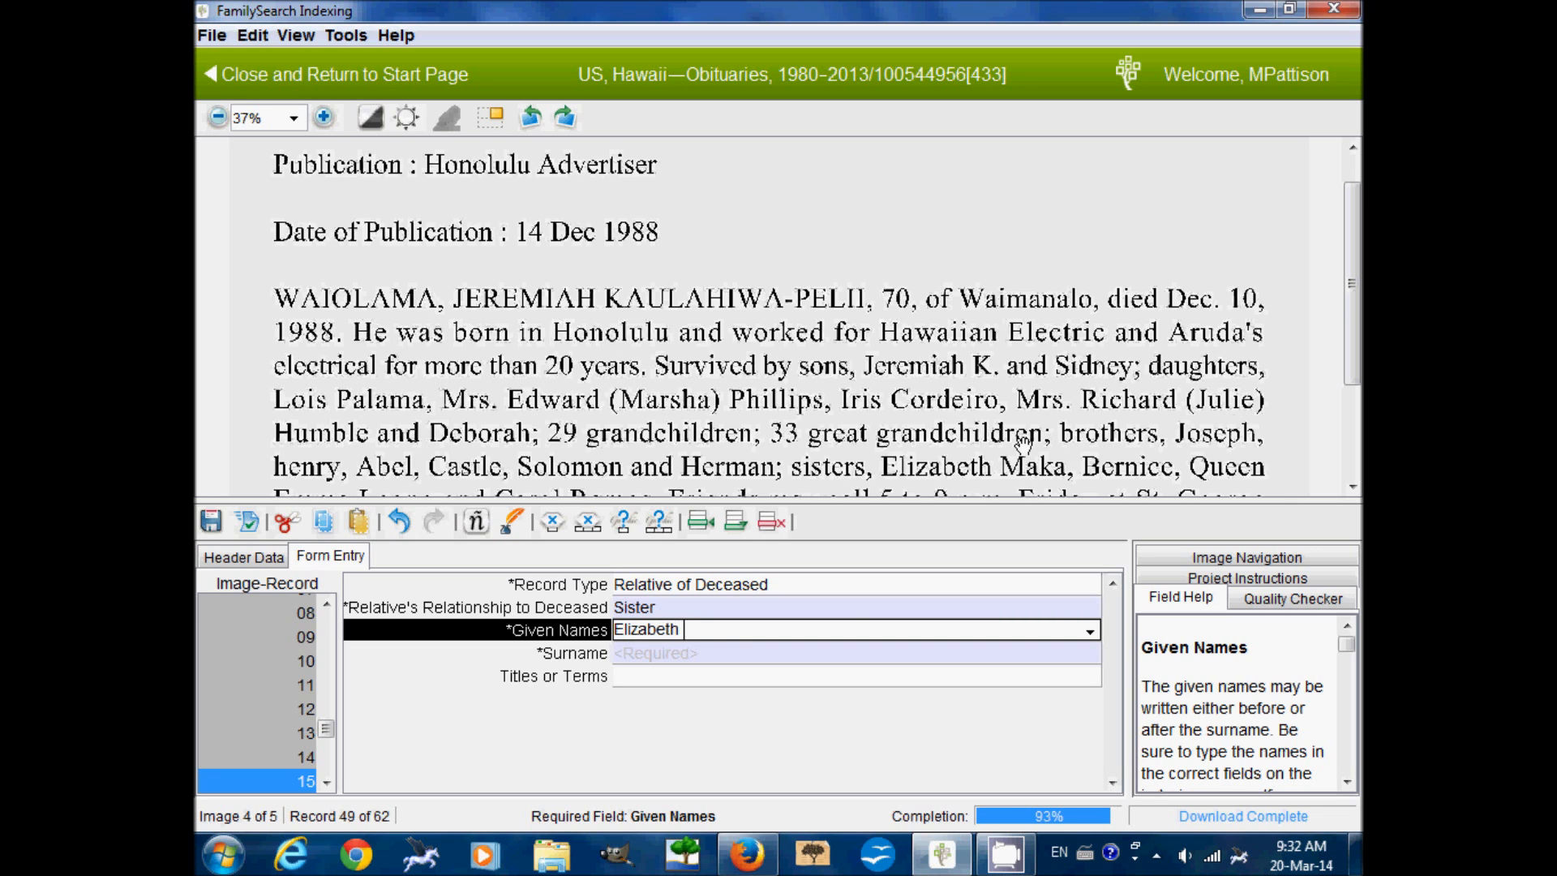
drag(1352, 320, 1352, 326)
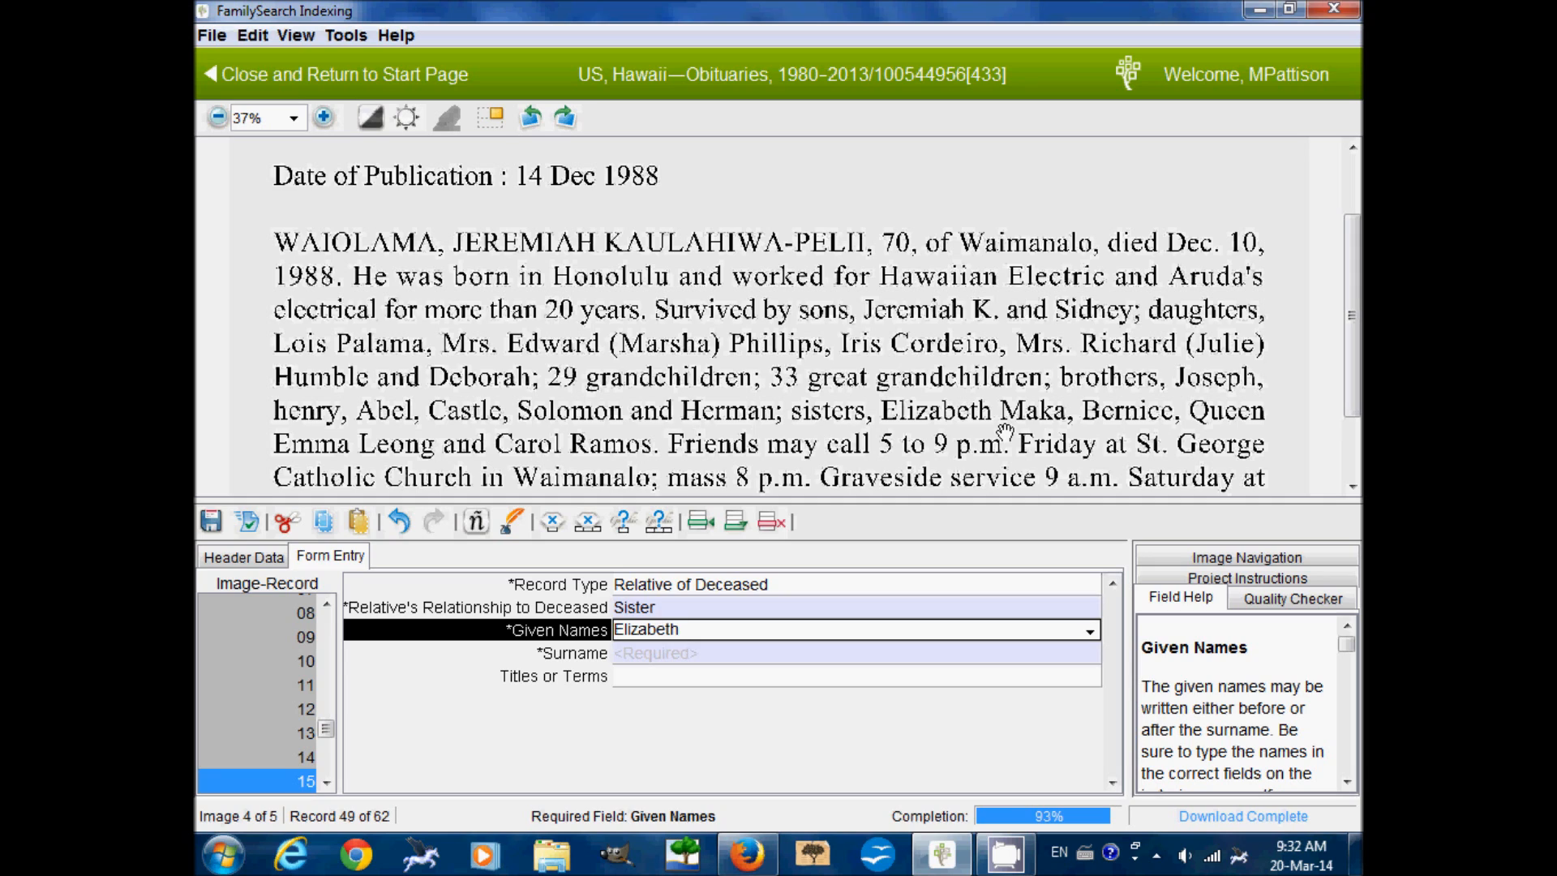
key(Tab)
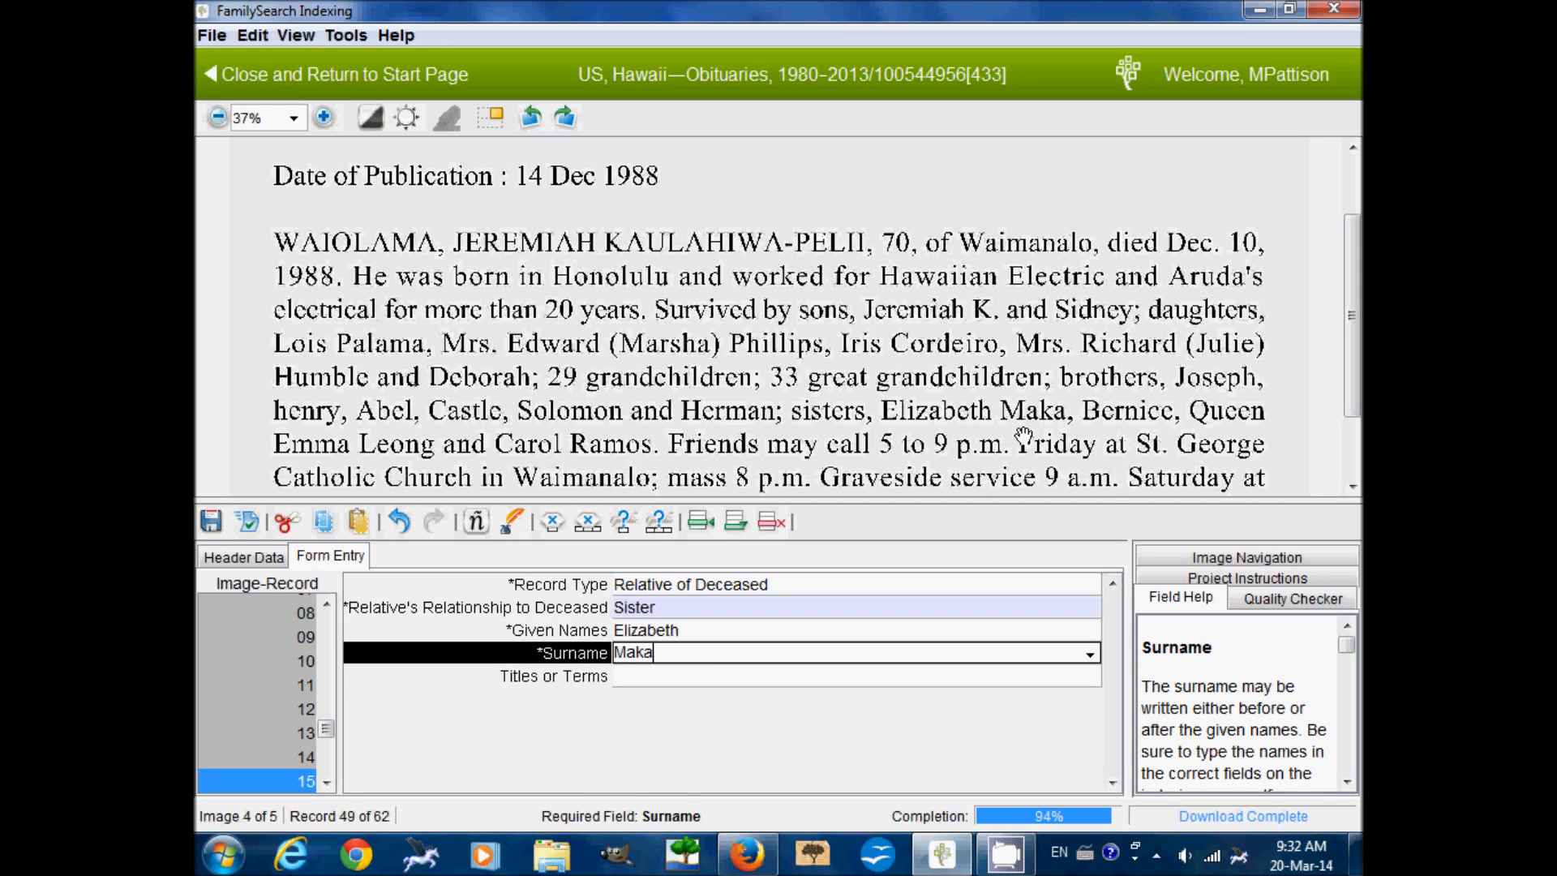
key(Tab)
key(Tab)
text(Relative of Deceased)
key(Tab)
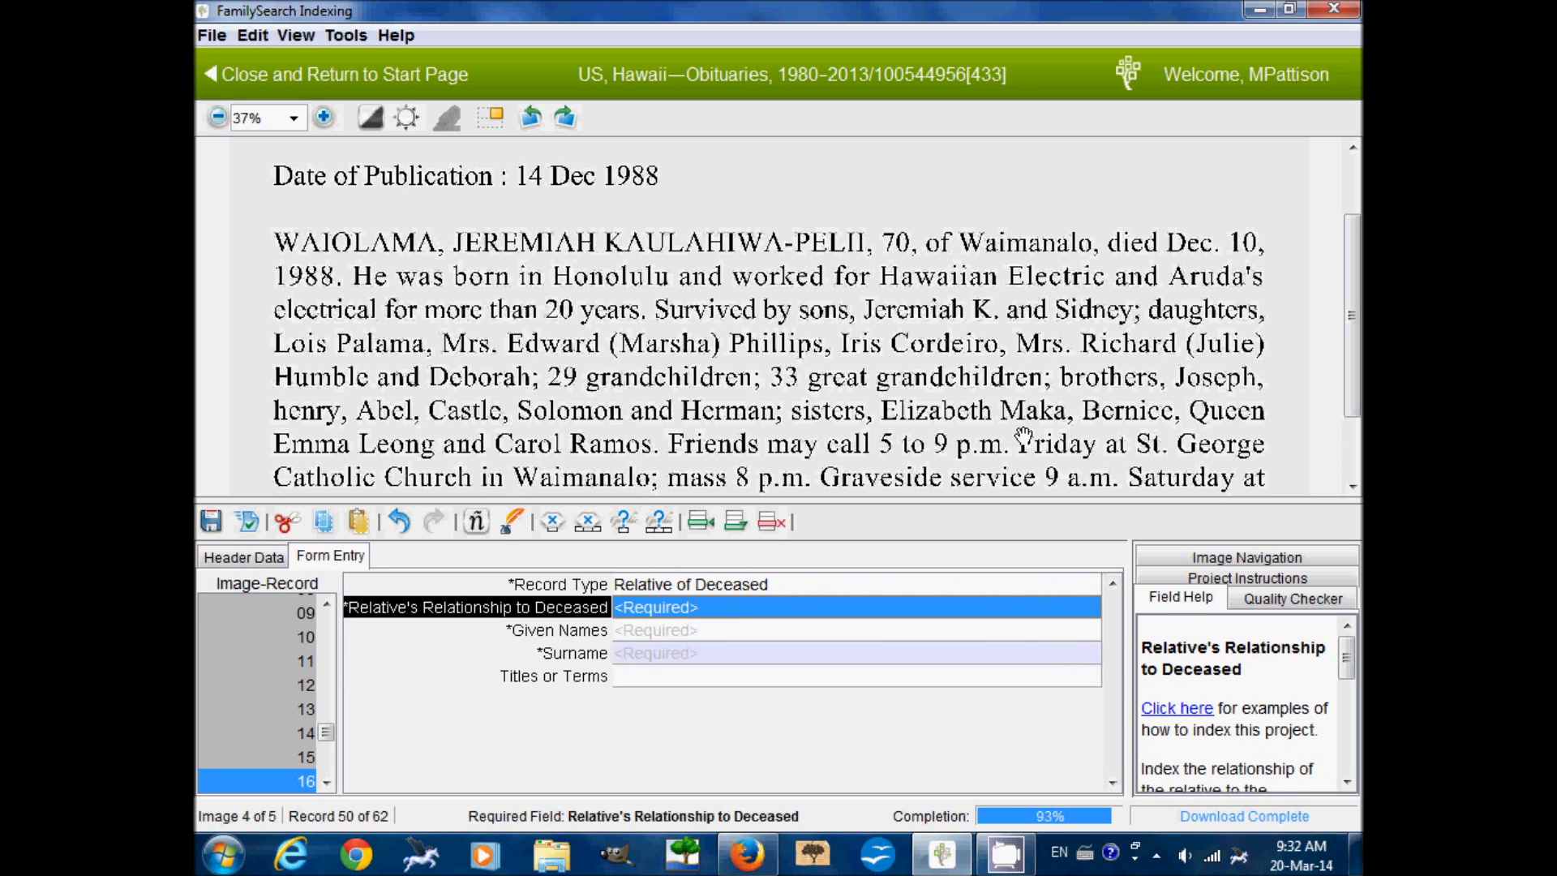
Record sister Bernice with a blank surname
text(Sister)
key(Tab)
text(Bernice)
key(Tab)
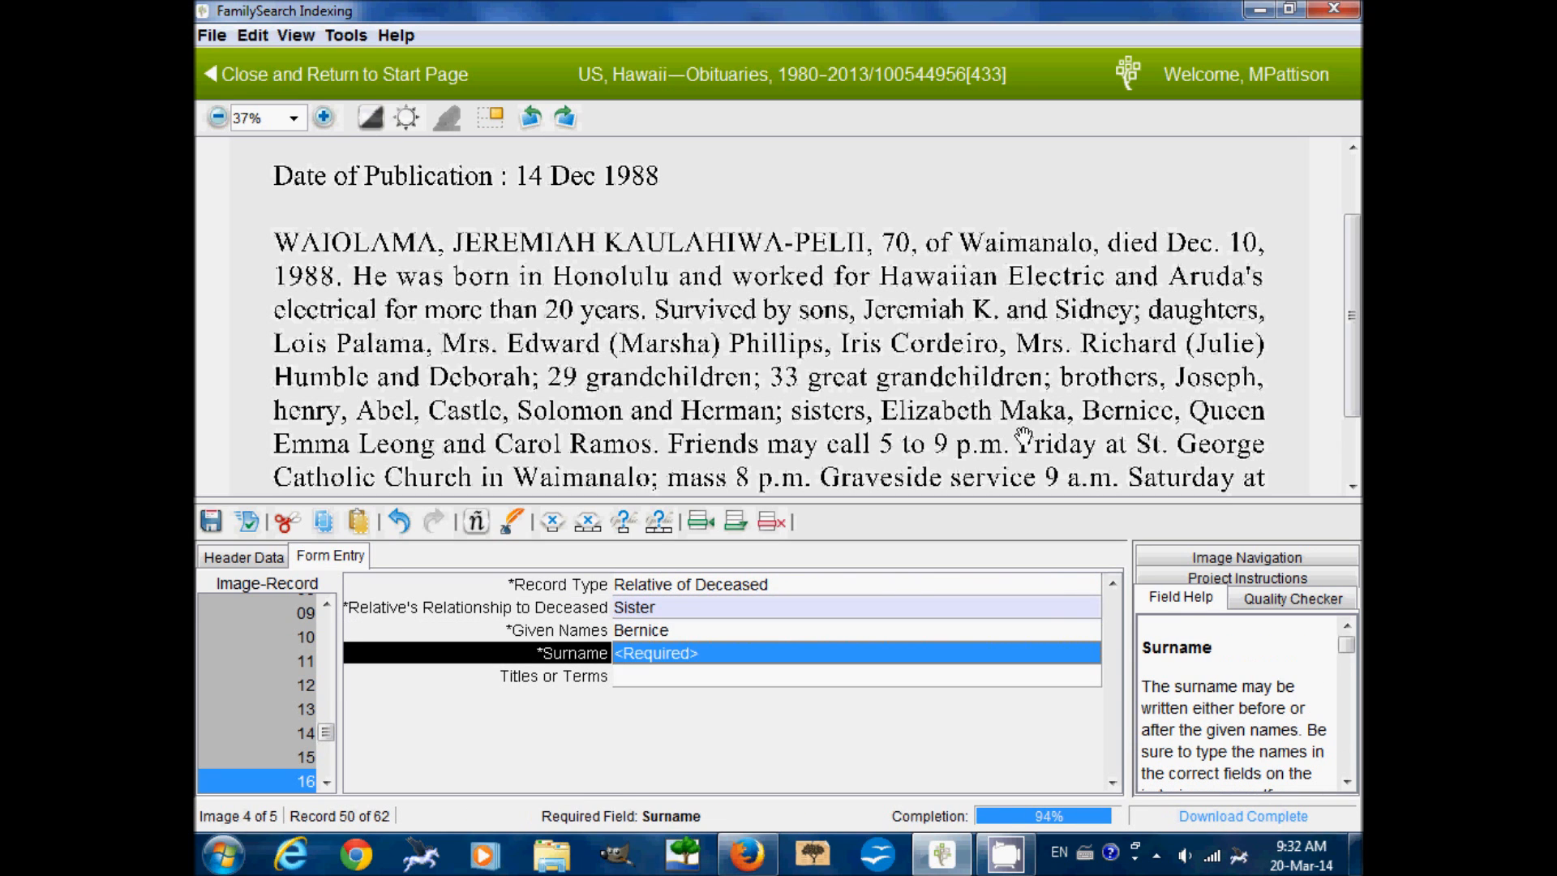
key(ctrl+b)
key(Tab)
text(Relative of Deceased)
key(Tab)
text(Sister)
key(Tab)
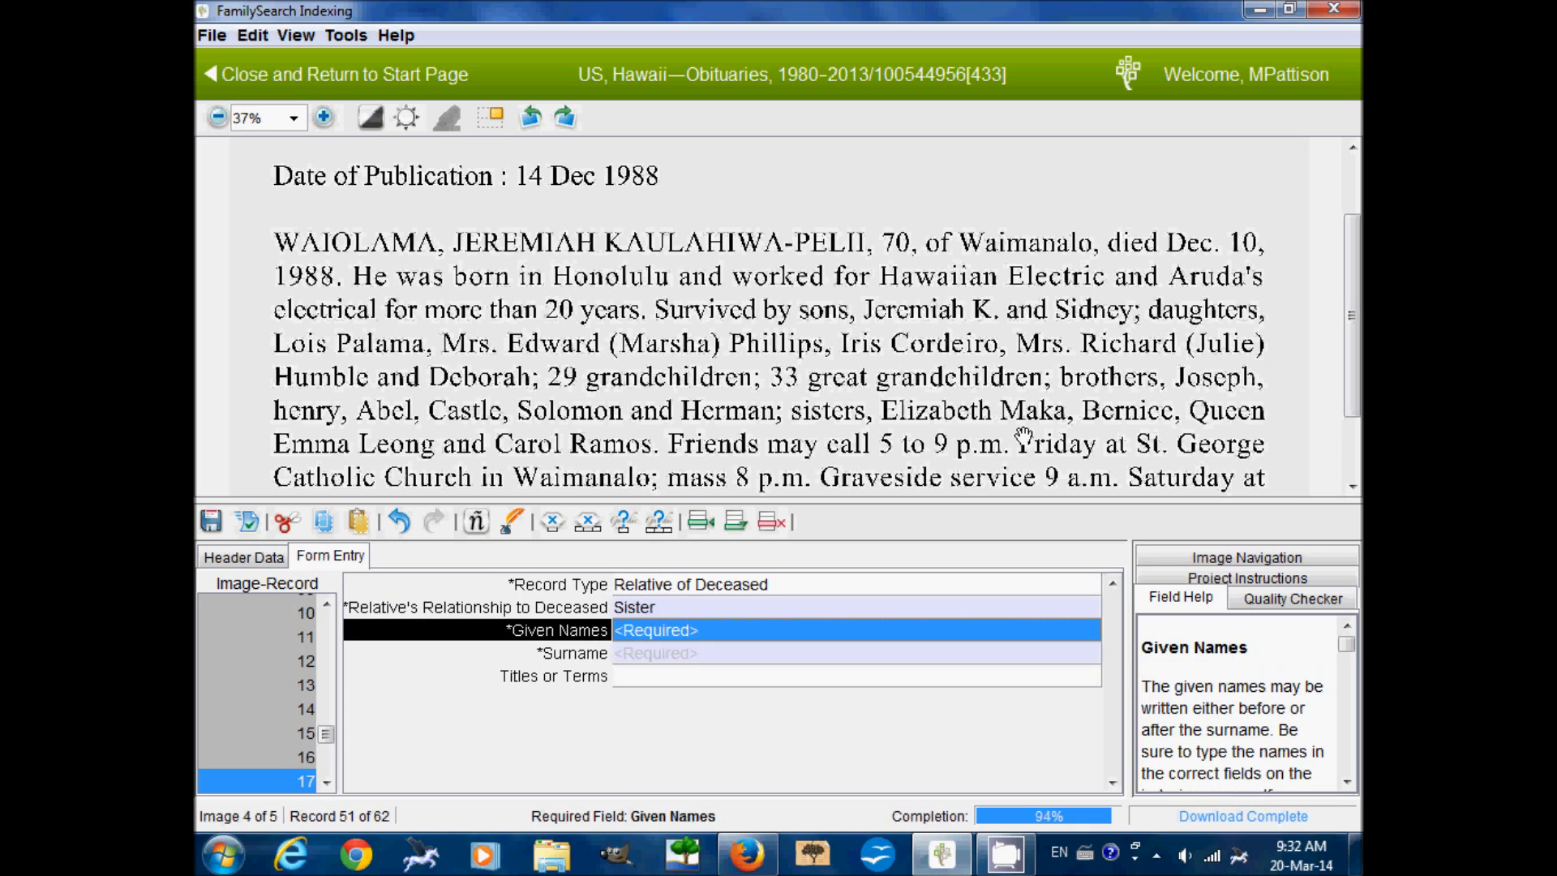
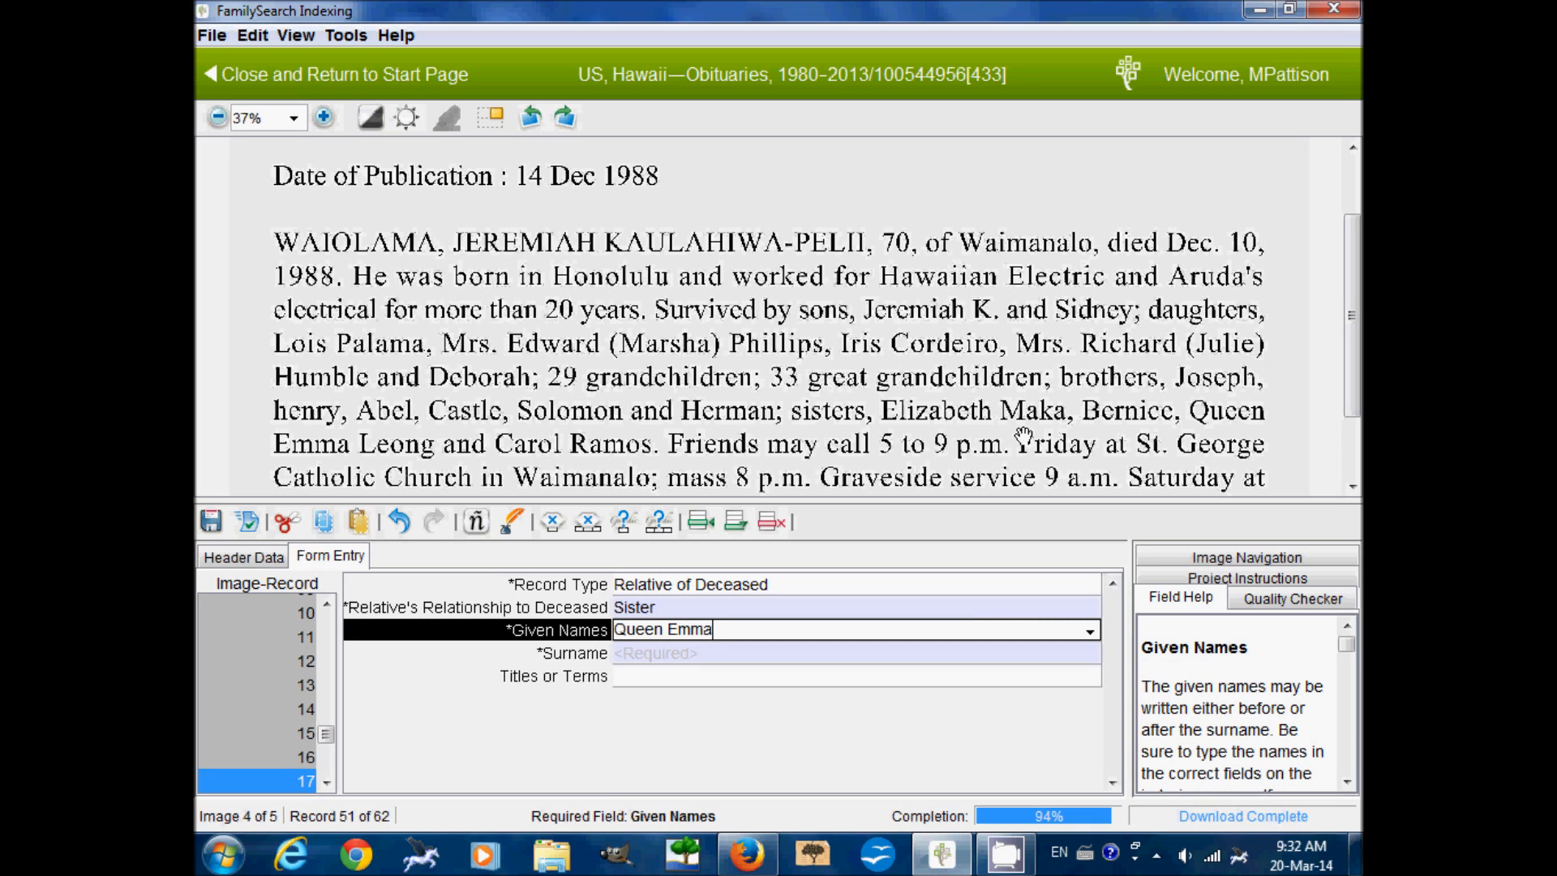
key(Tab)
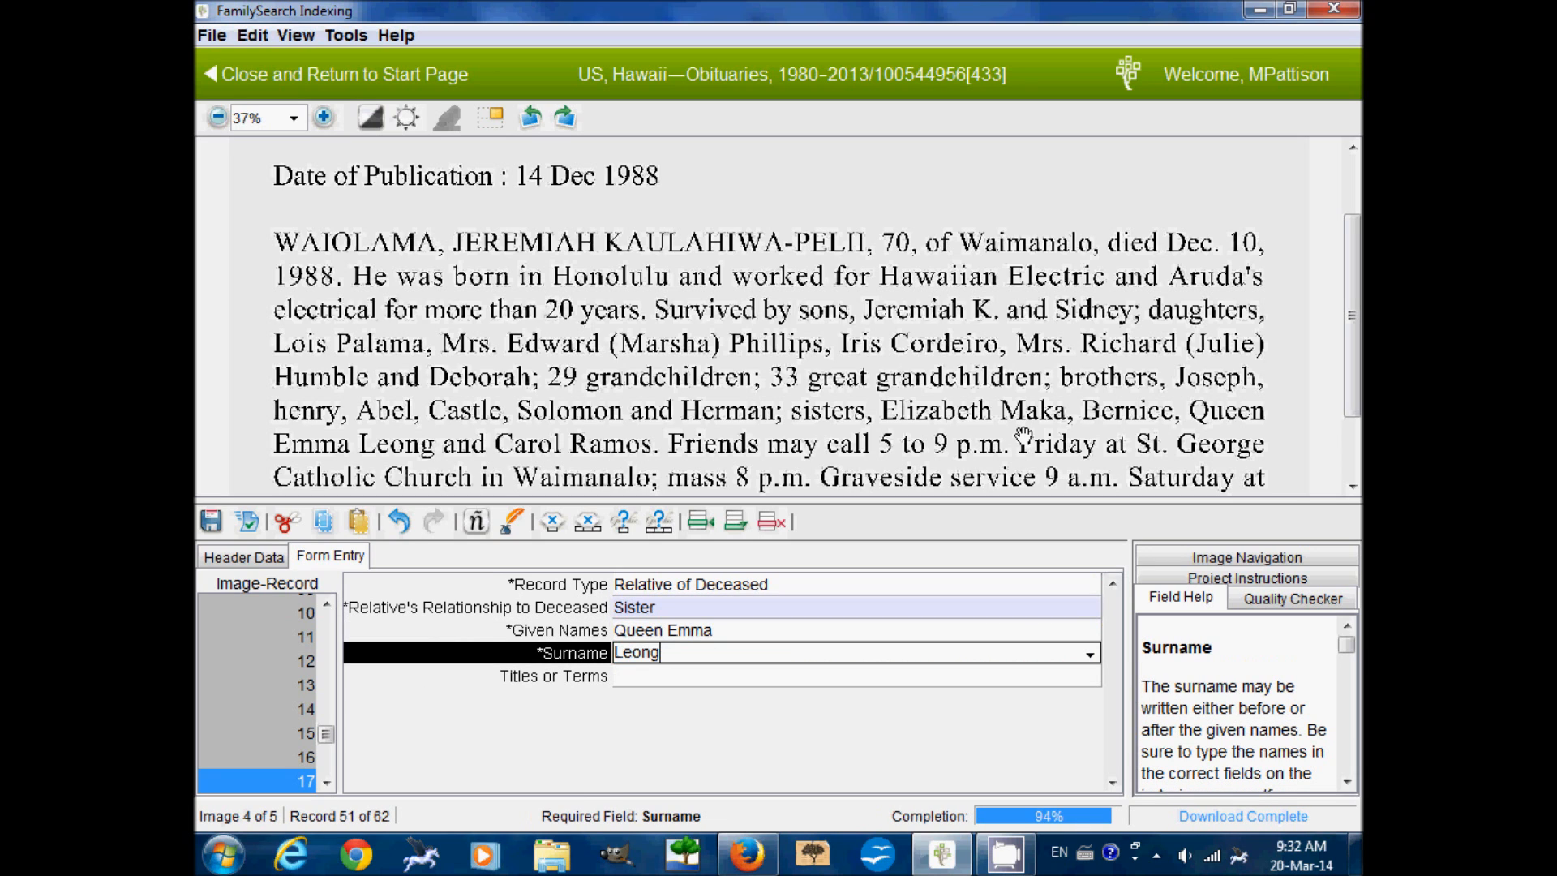
key(Tab)
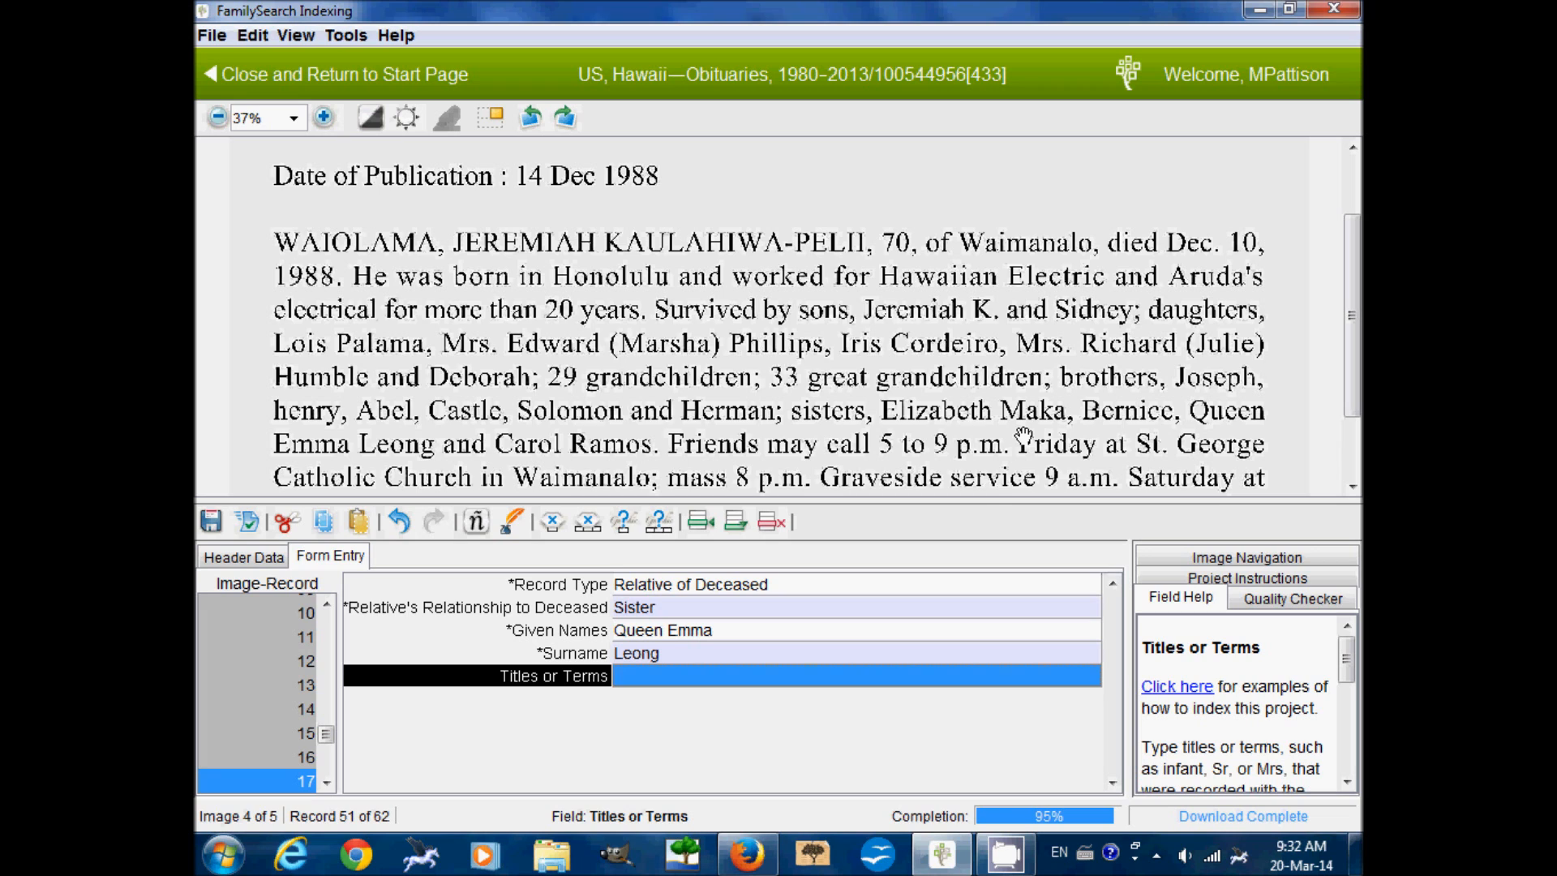
key(Tab)
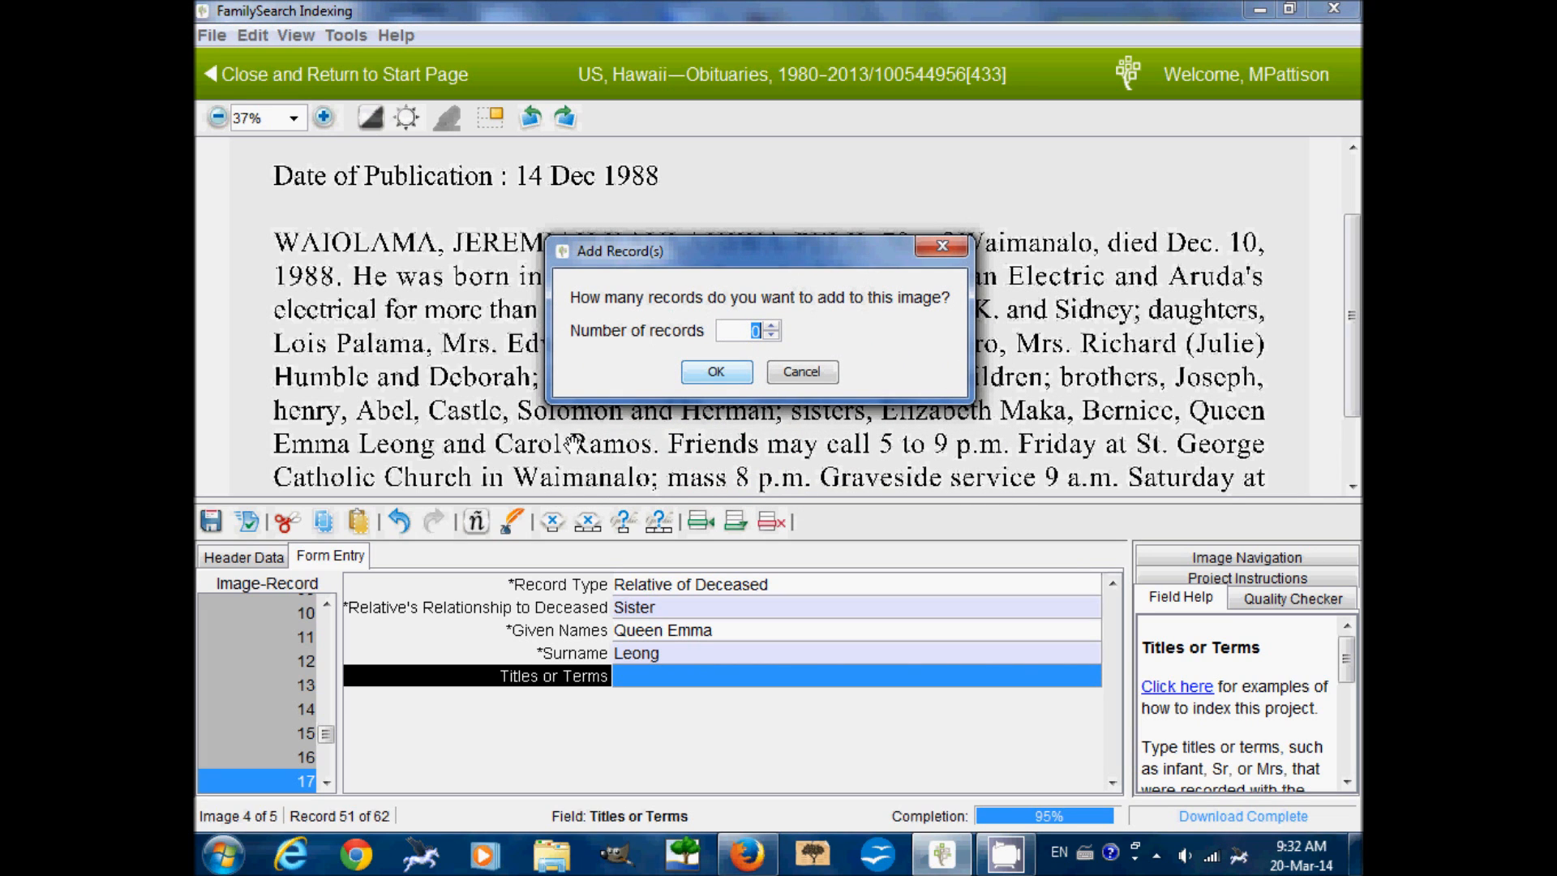
text(1)
click(715, 371)
text(Sister)
key(Tab)
text(C)
key(Tab)
text(Ra)
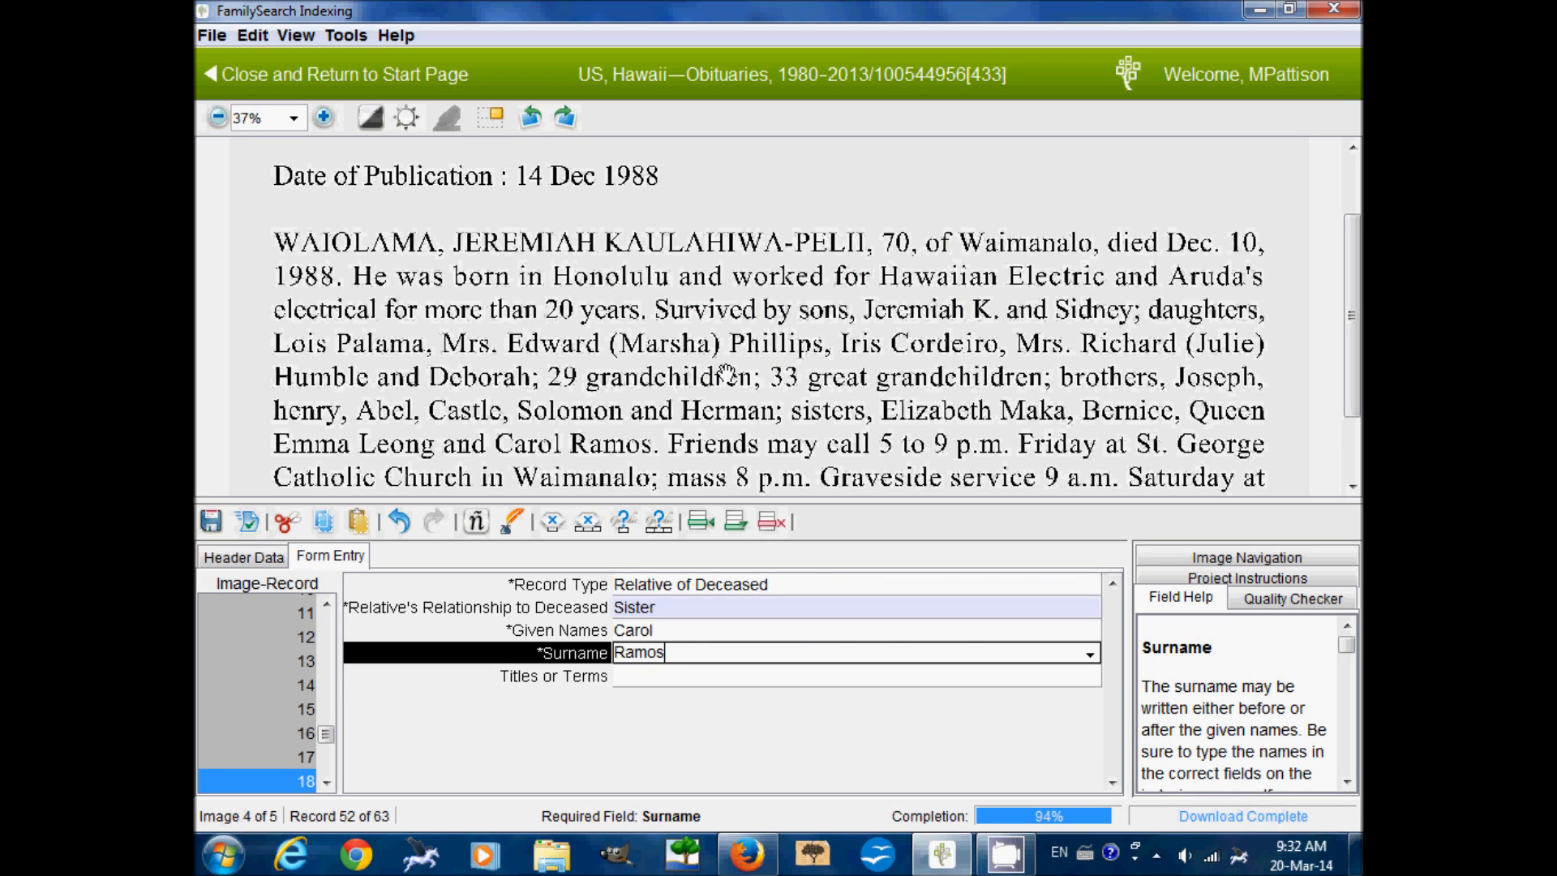
key(Tab)
Finish the image with 0 additional records, advancing to image 5
scroll(1354, 363, down, 3)
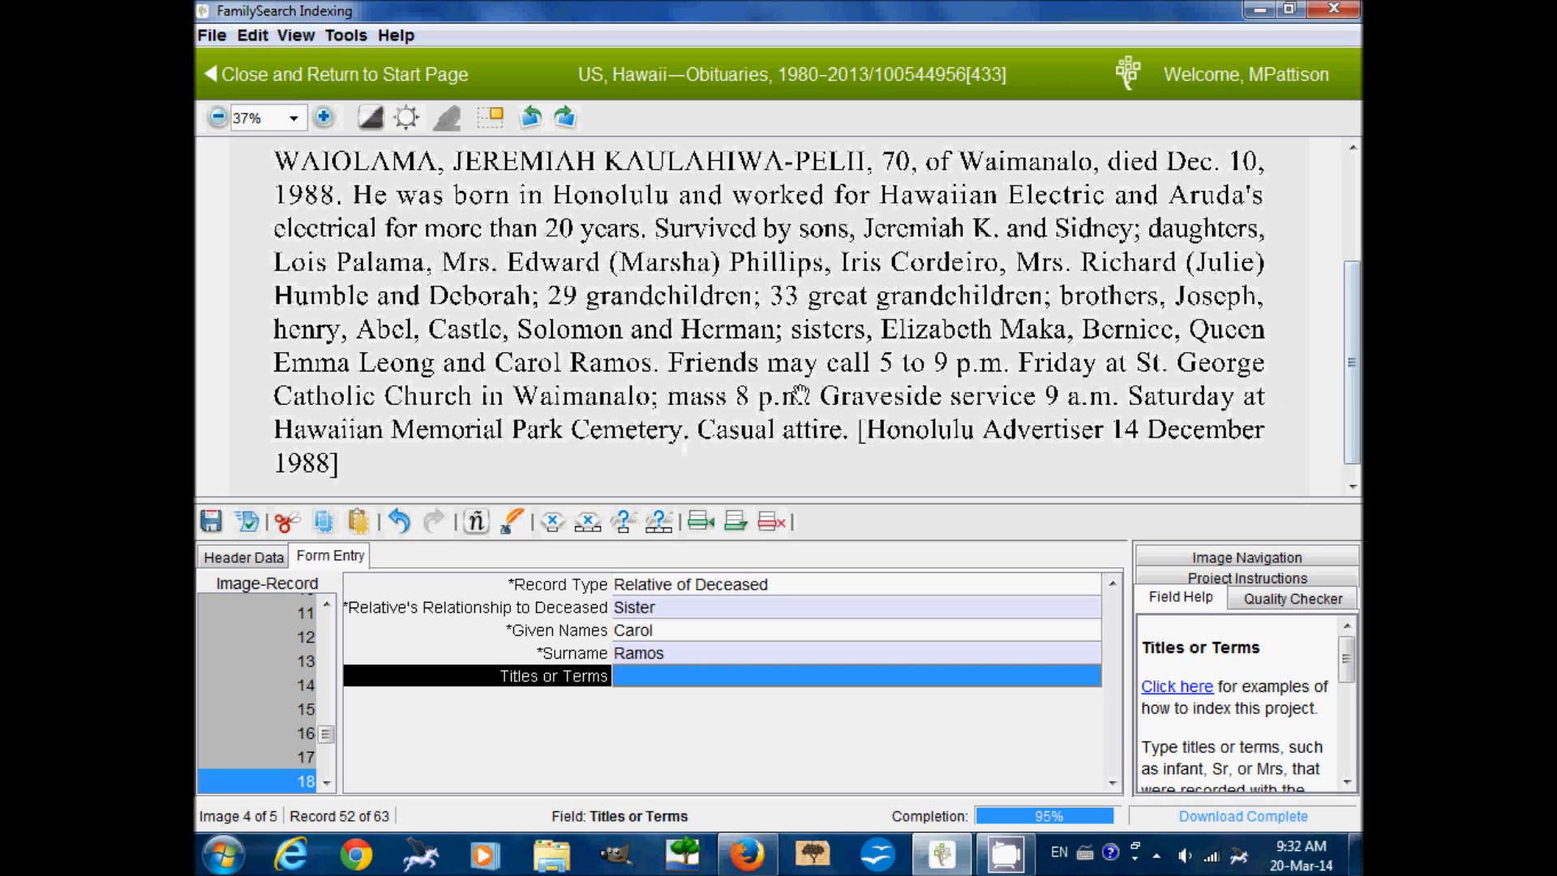
key(Tab)
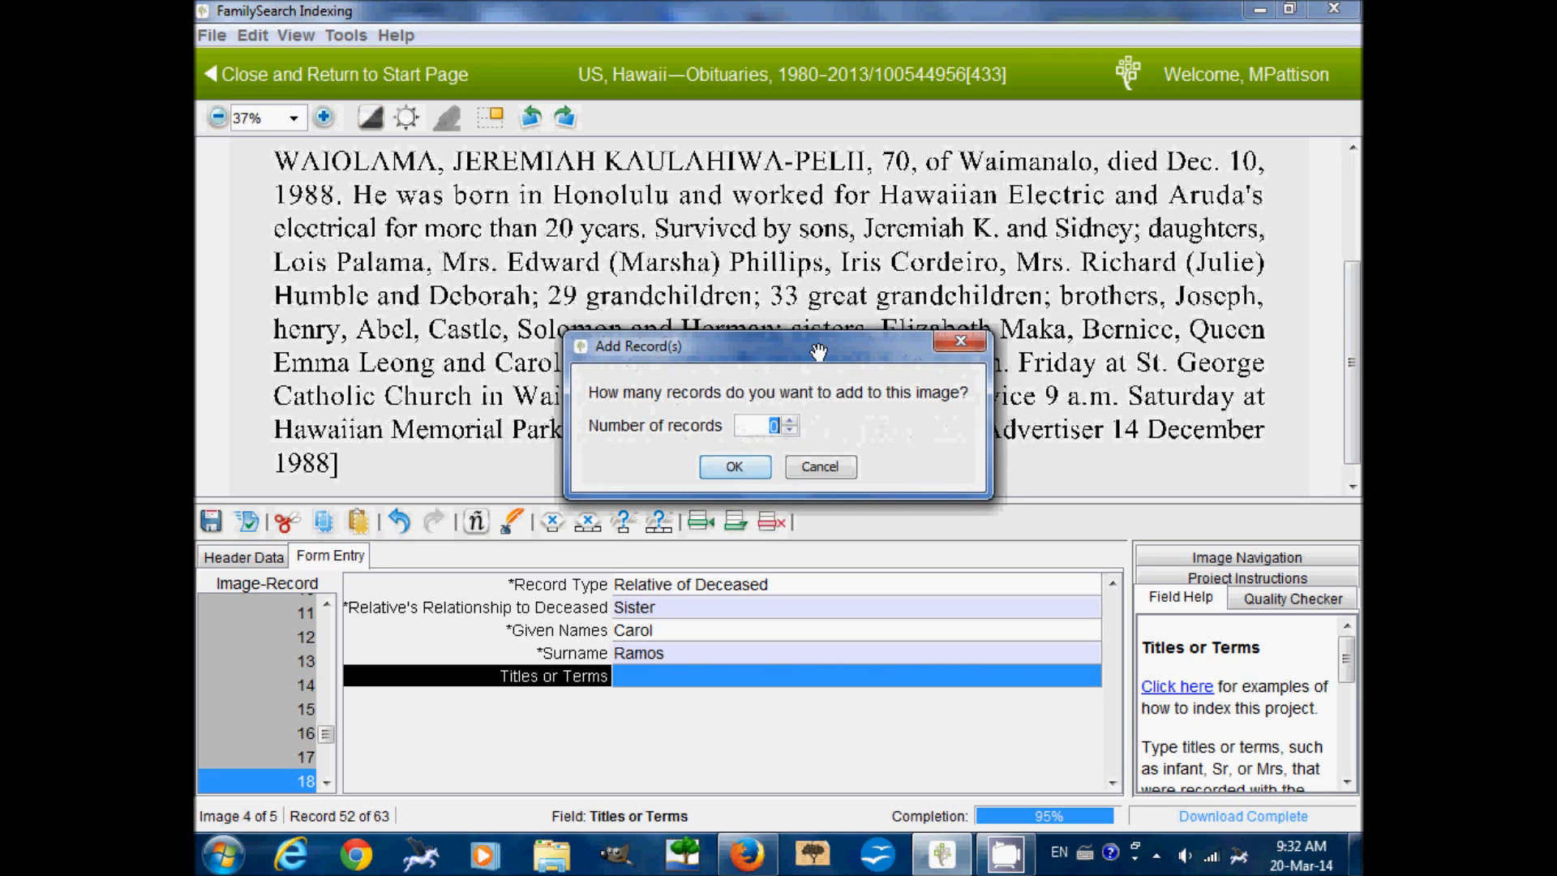
click(742, 466)
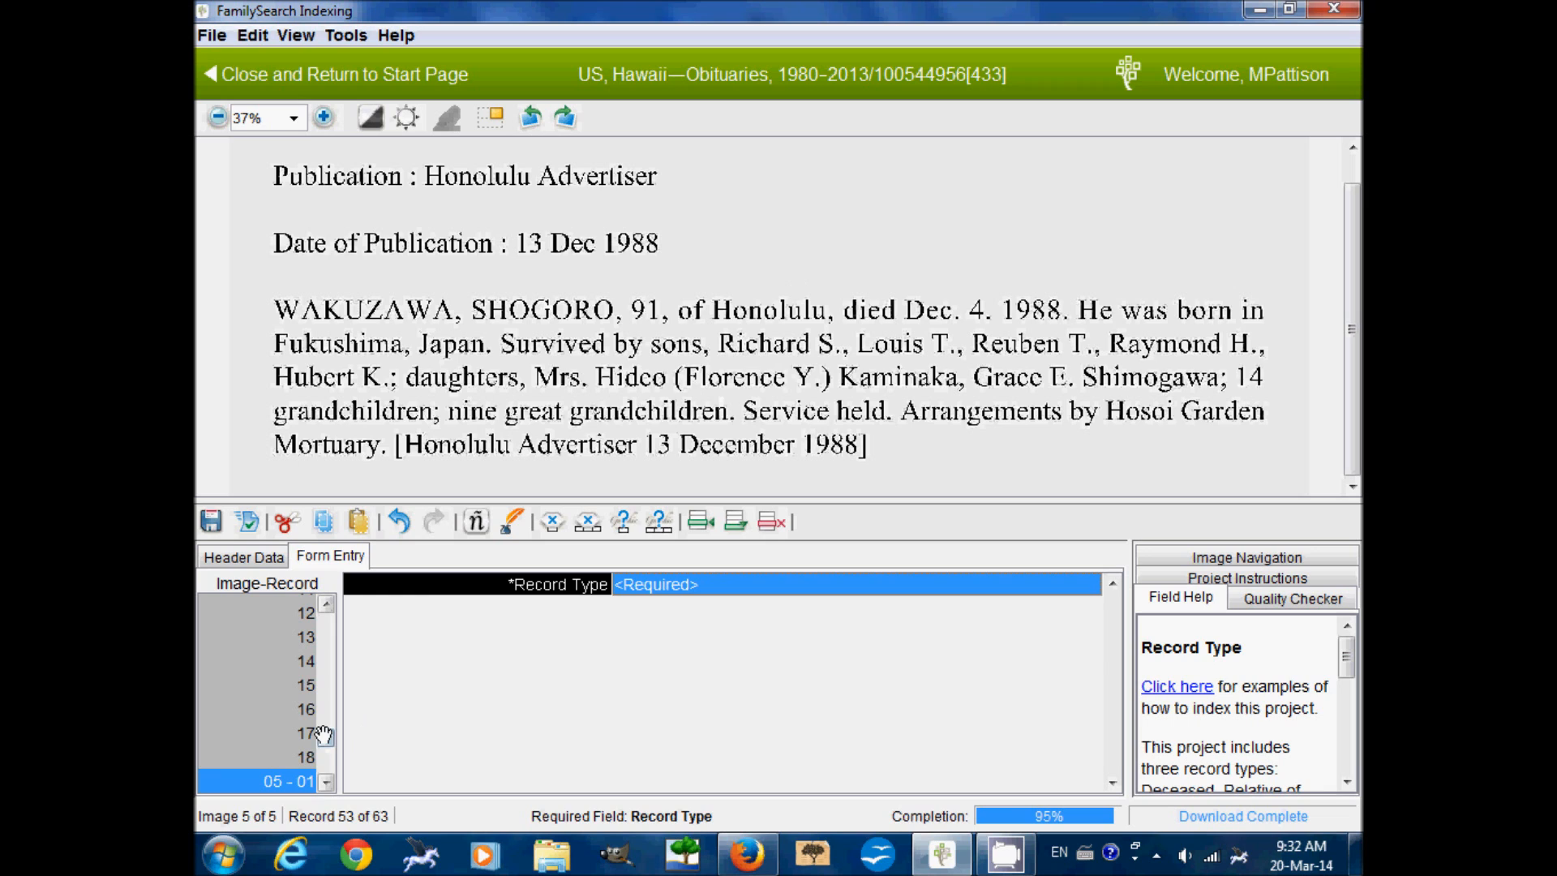
Reopen image 4's record 12 for brother Castle and scroll the obituary to review it
click(271, 618)
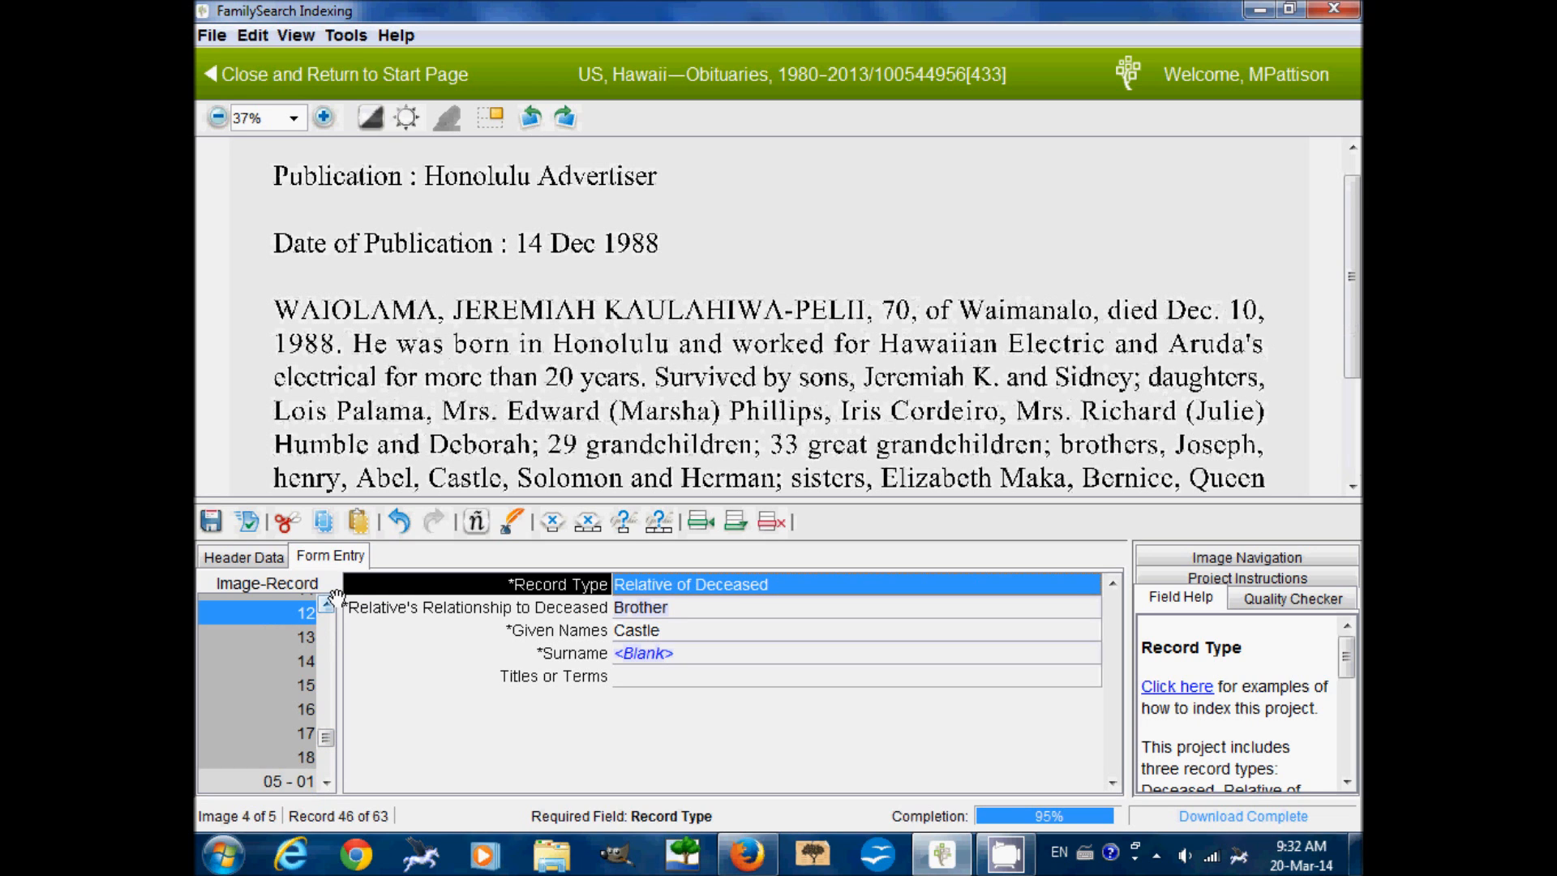
double_click(327, 603)
drag(329, 601, 328, 602)
scroll(804, 278, down, 5)
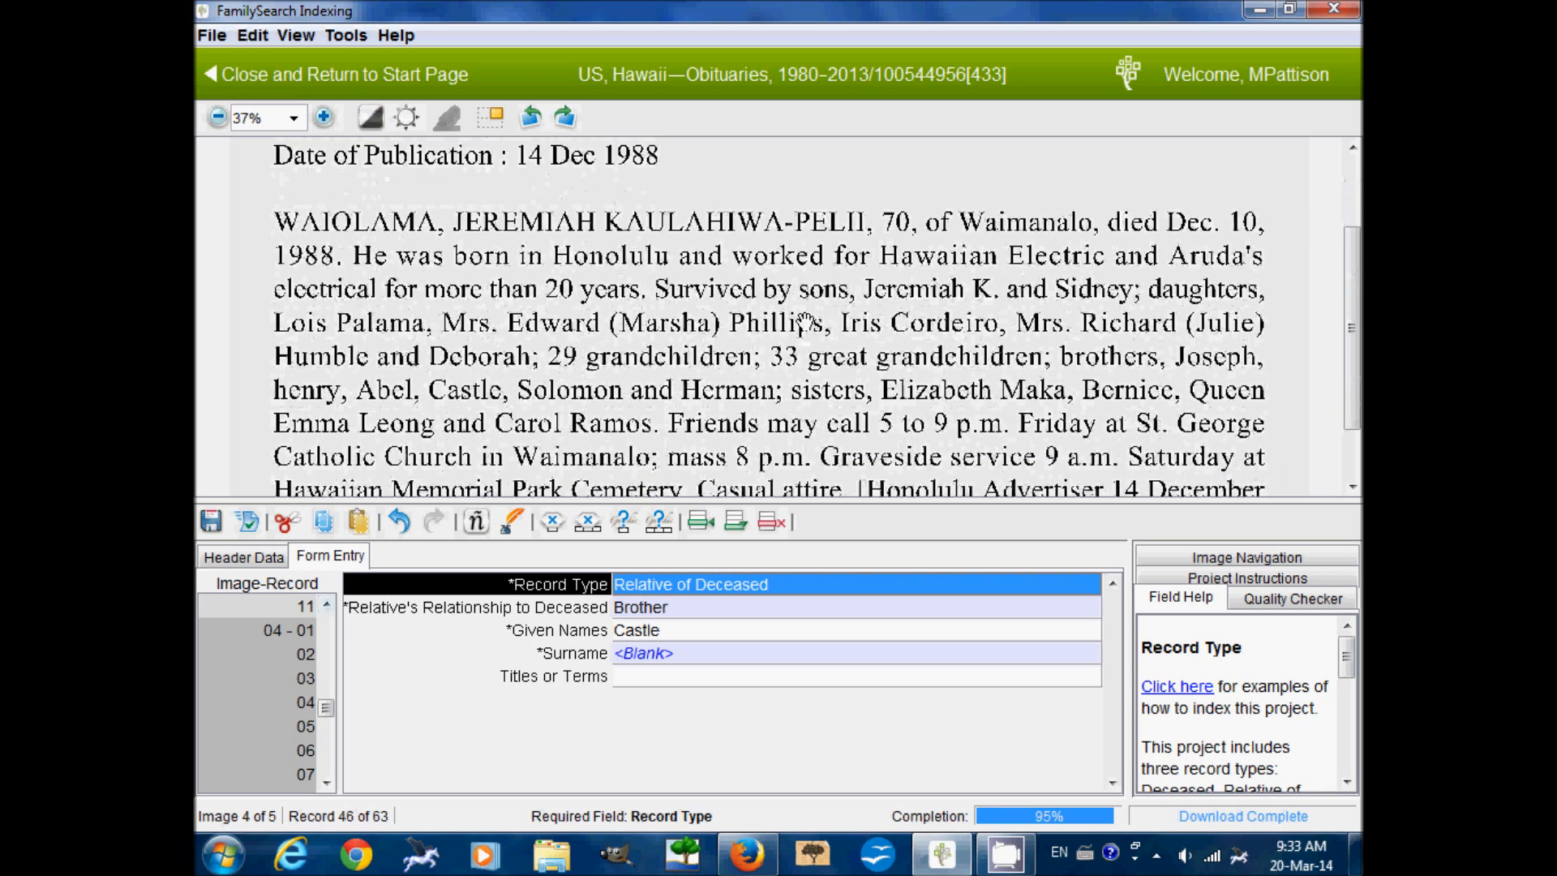
drag(804, 278, 802, 270)
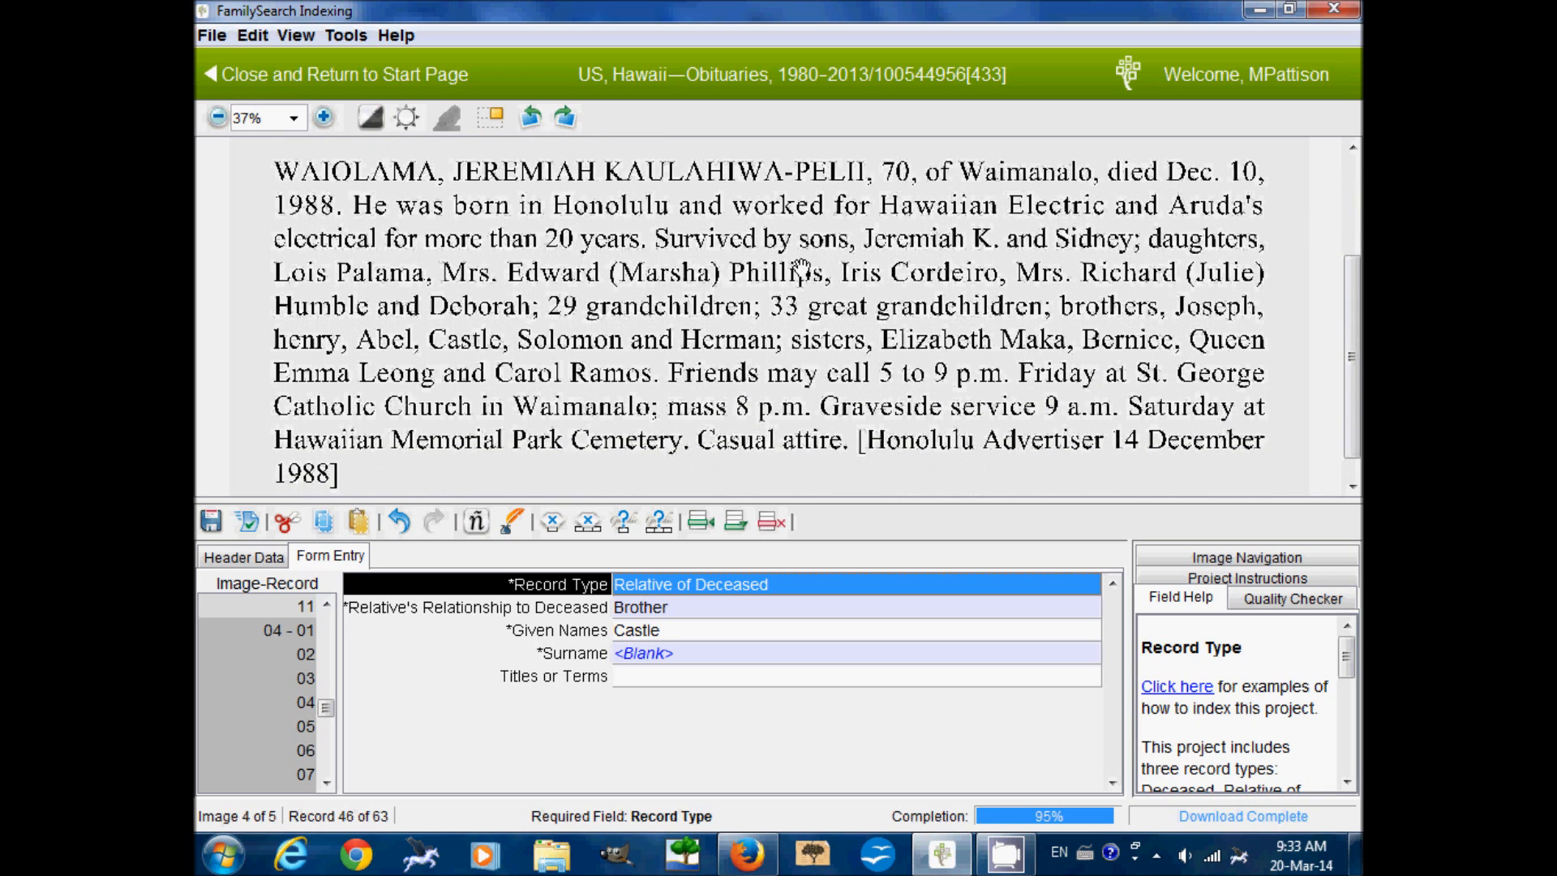